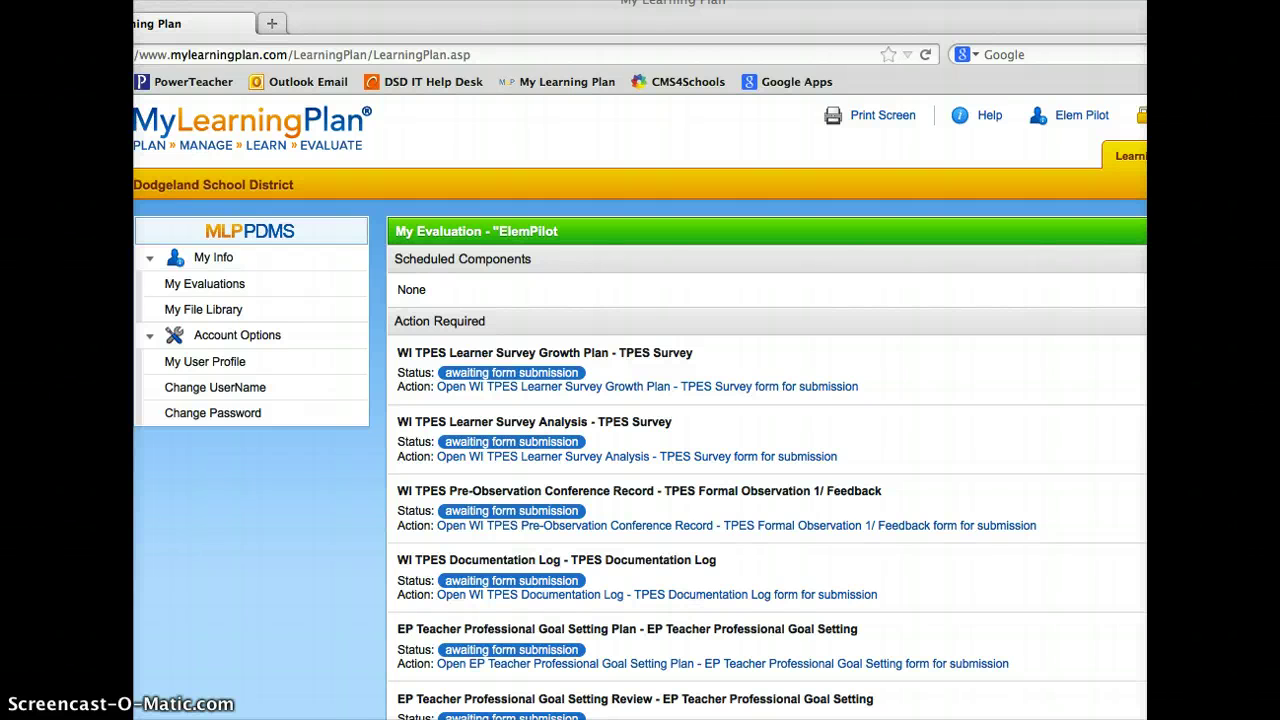
- Look over the evaluation forms requiring action and open the WI TPES Learner Survey Growth Plan form for submission
scroll(529, 500, up, 1)
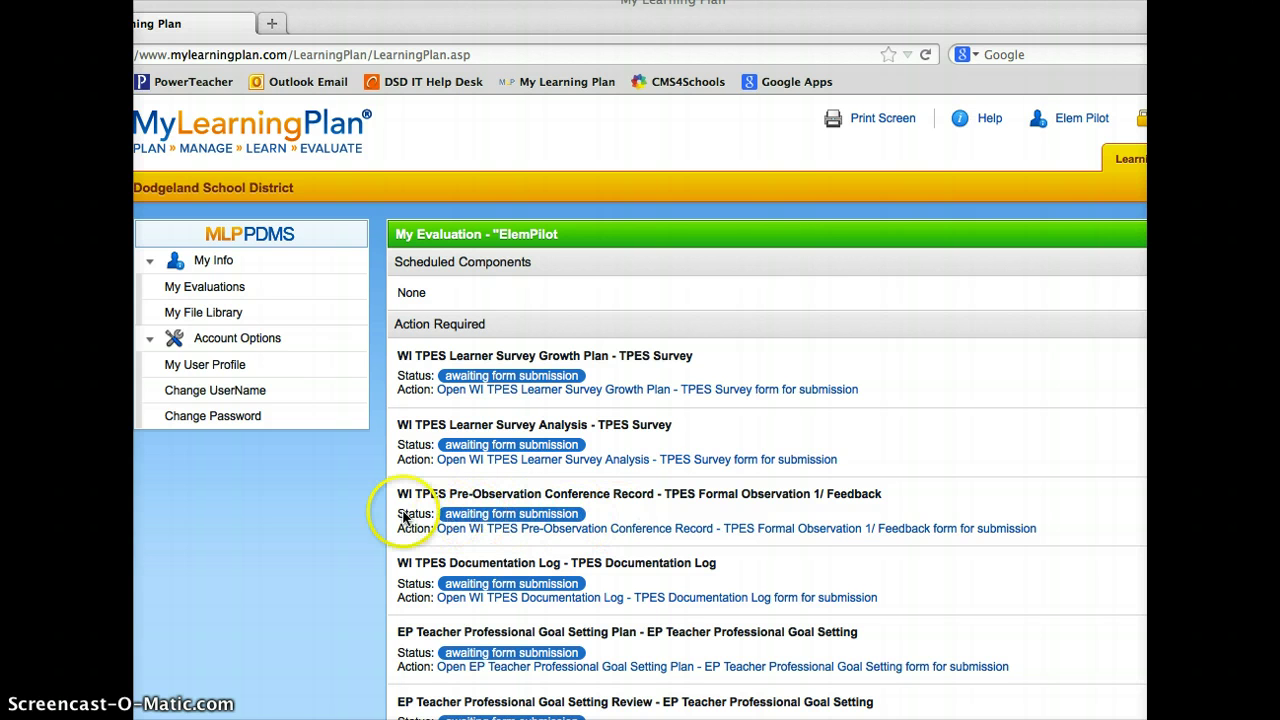
scroll(384, 518, down, 1)
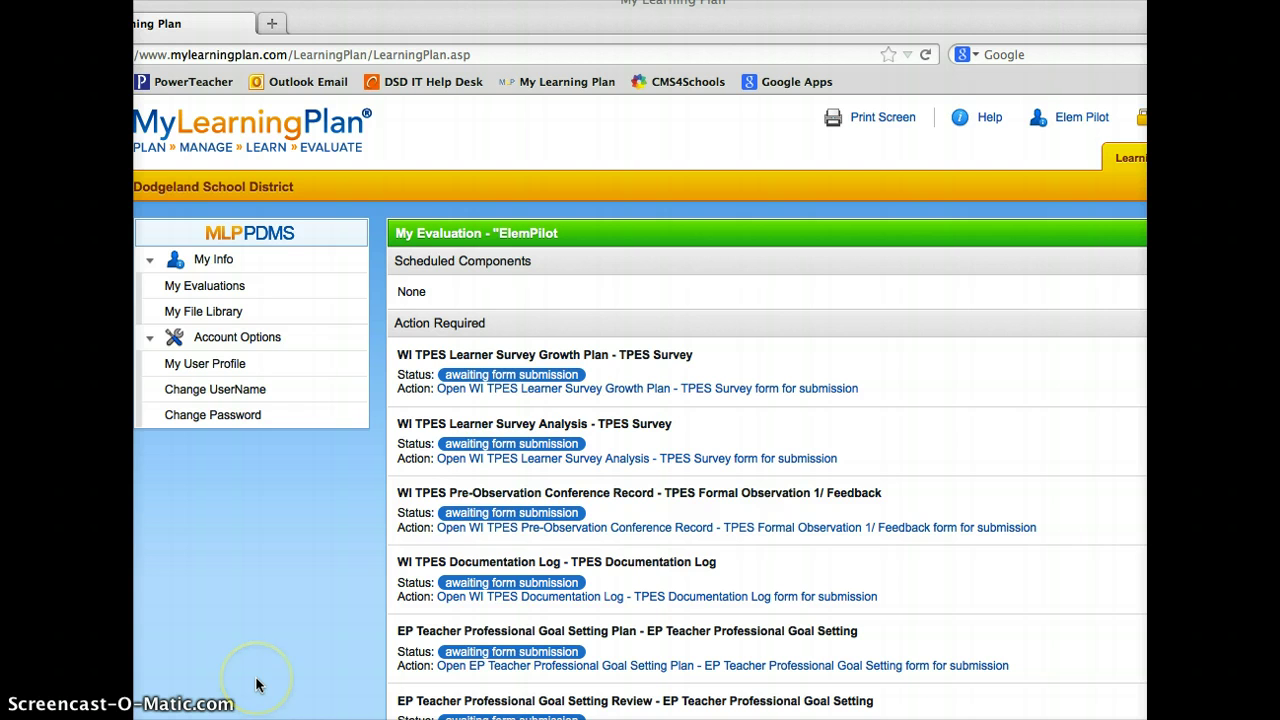
scroll(256, 685, down, 3)
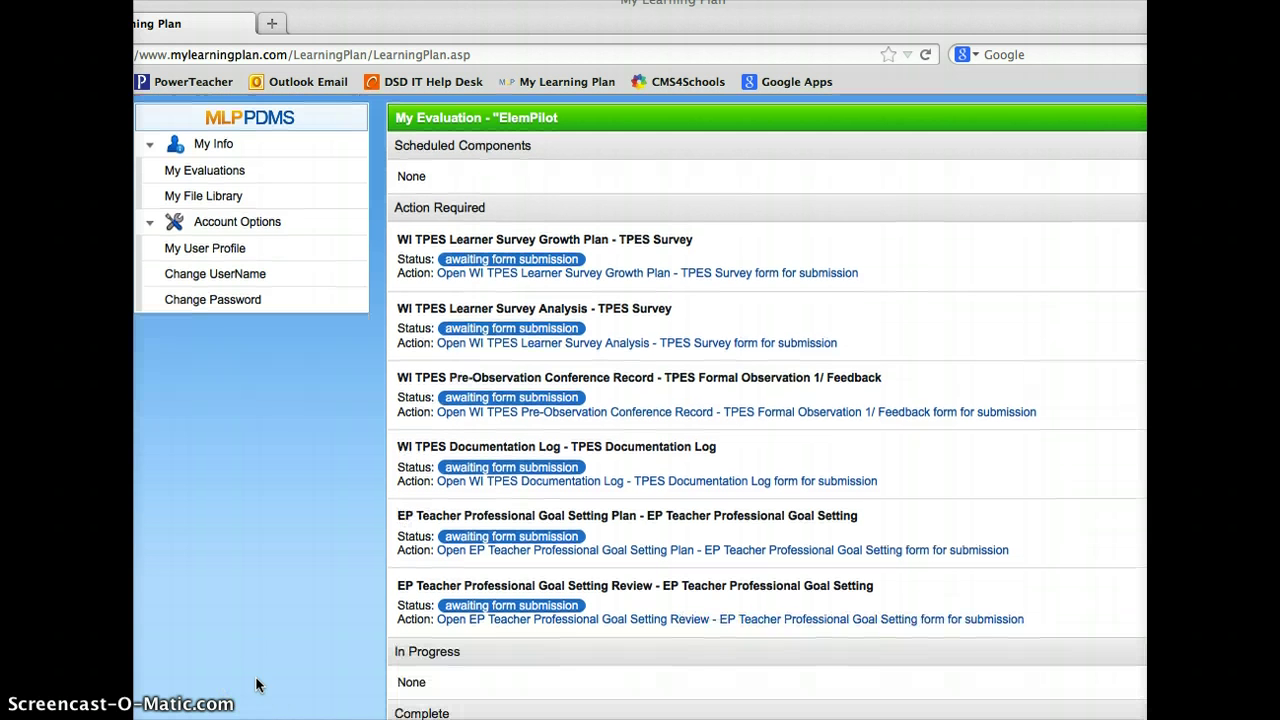
scroll(256, 685, down, 1)
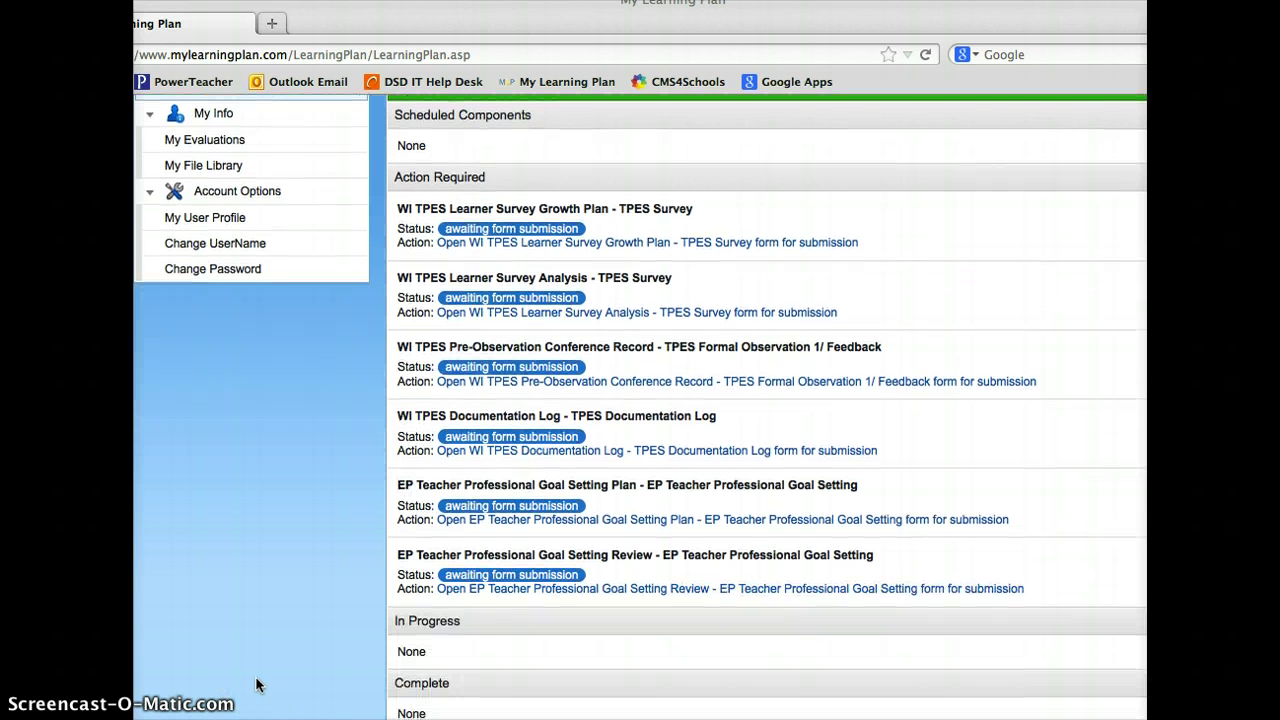
scroll(256, 685, up, 2)
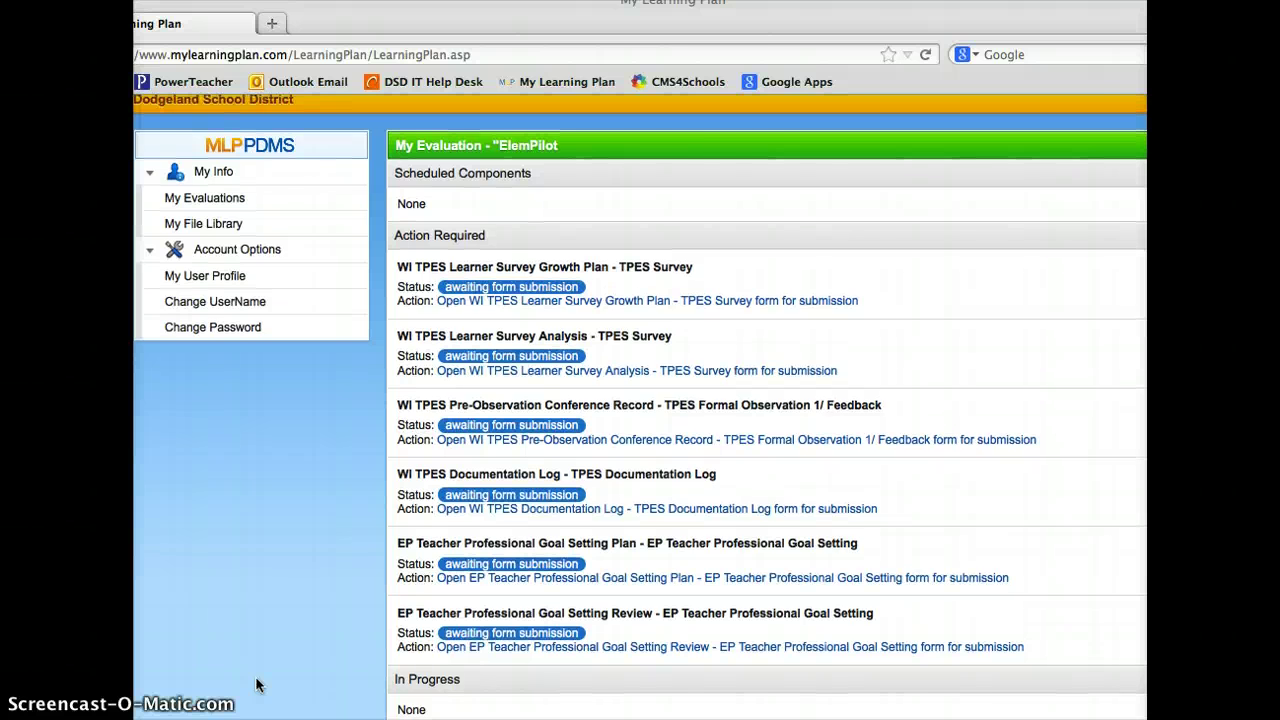
scroll(256, 685, up, 2)
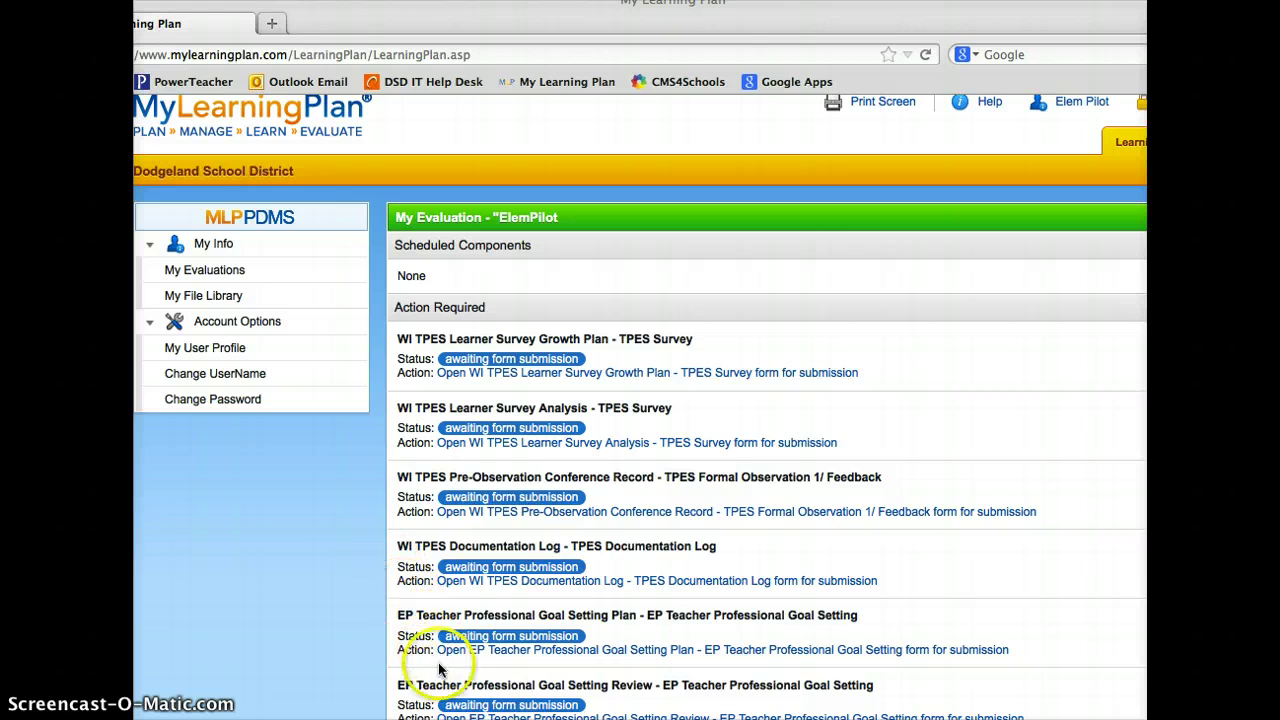
scroll(440, 668, down, 2)
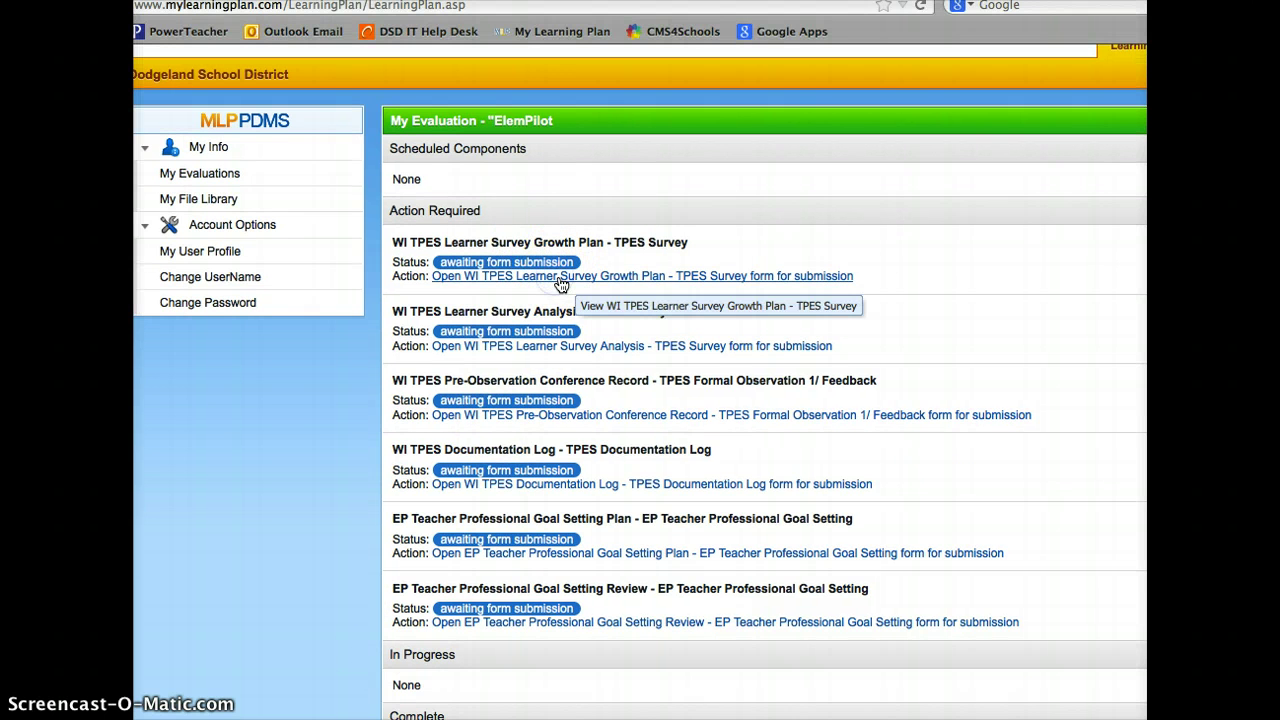
click(559, 279)
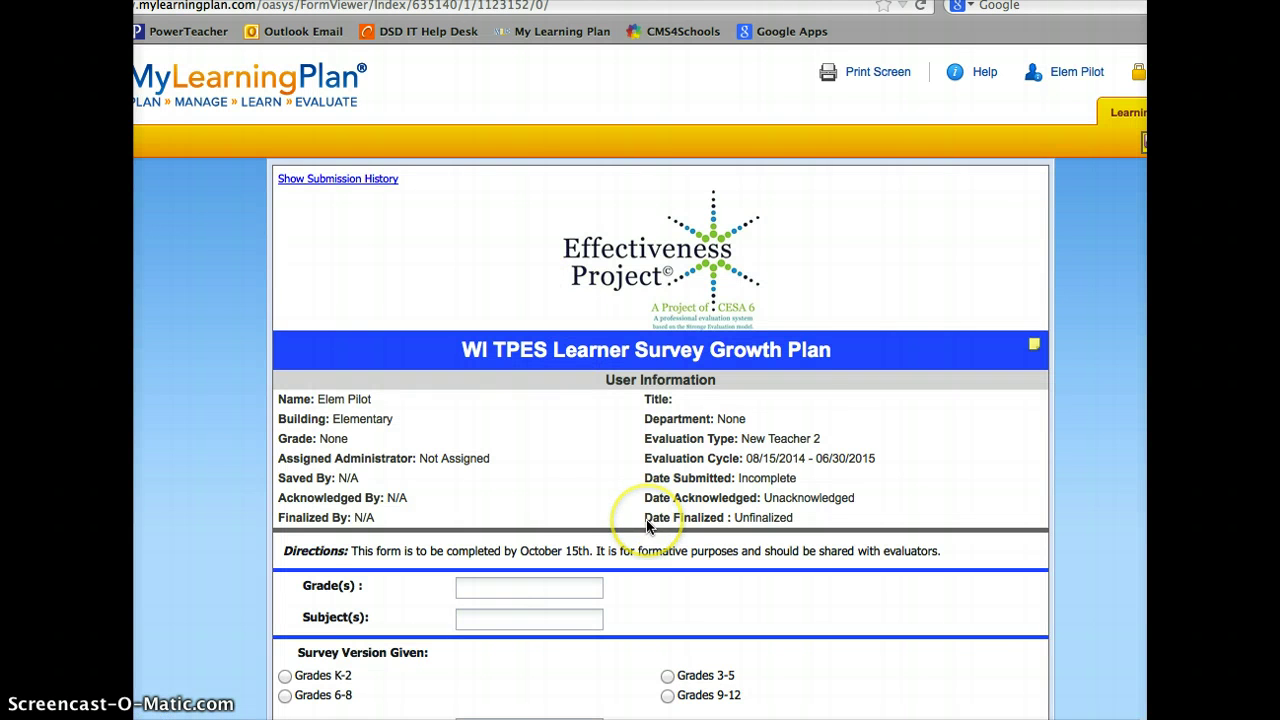
- Review the WI TPES Learner Survey Growth Plan form from the grade and subject fields through the final professional growth question
scroll(647, 527, down, 5)
scroll(647, 527, down, 5)
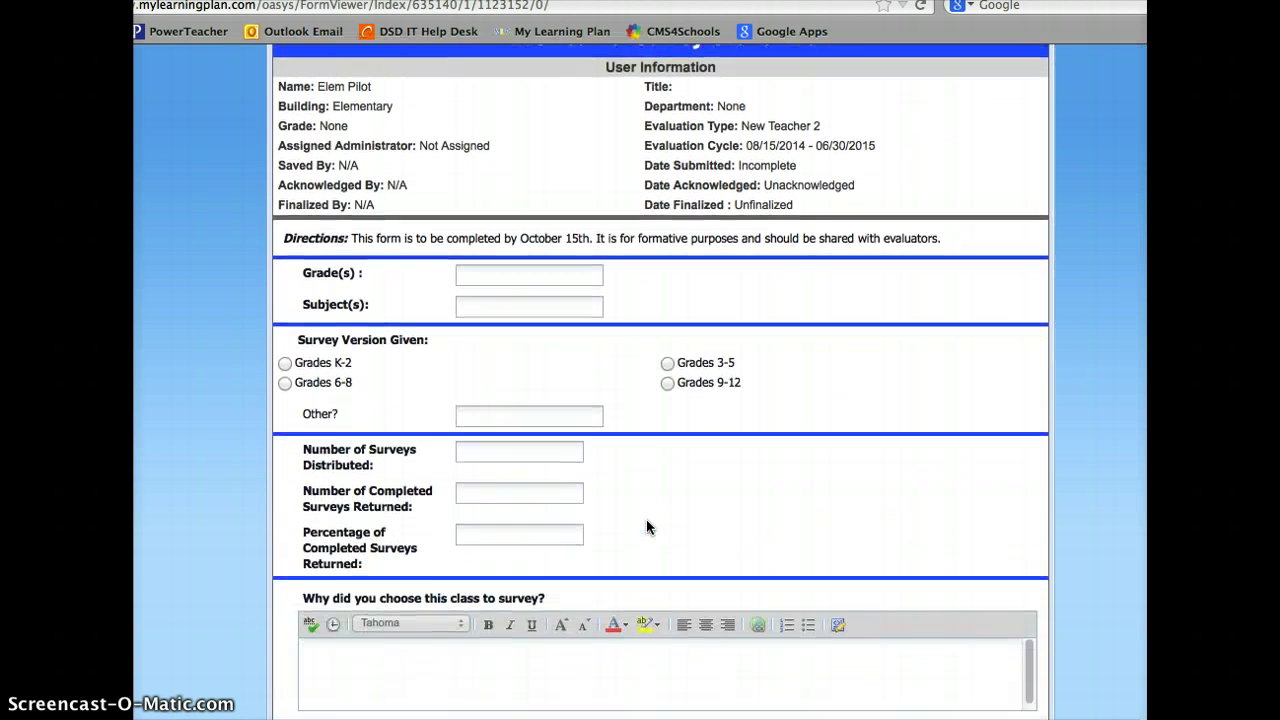
scroll(646, 522, down, 4)
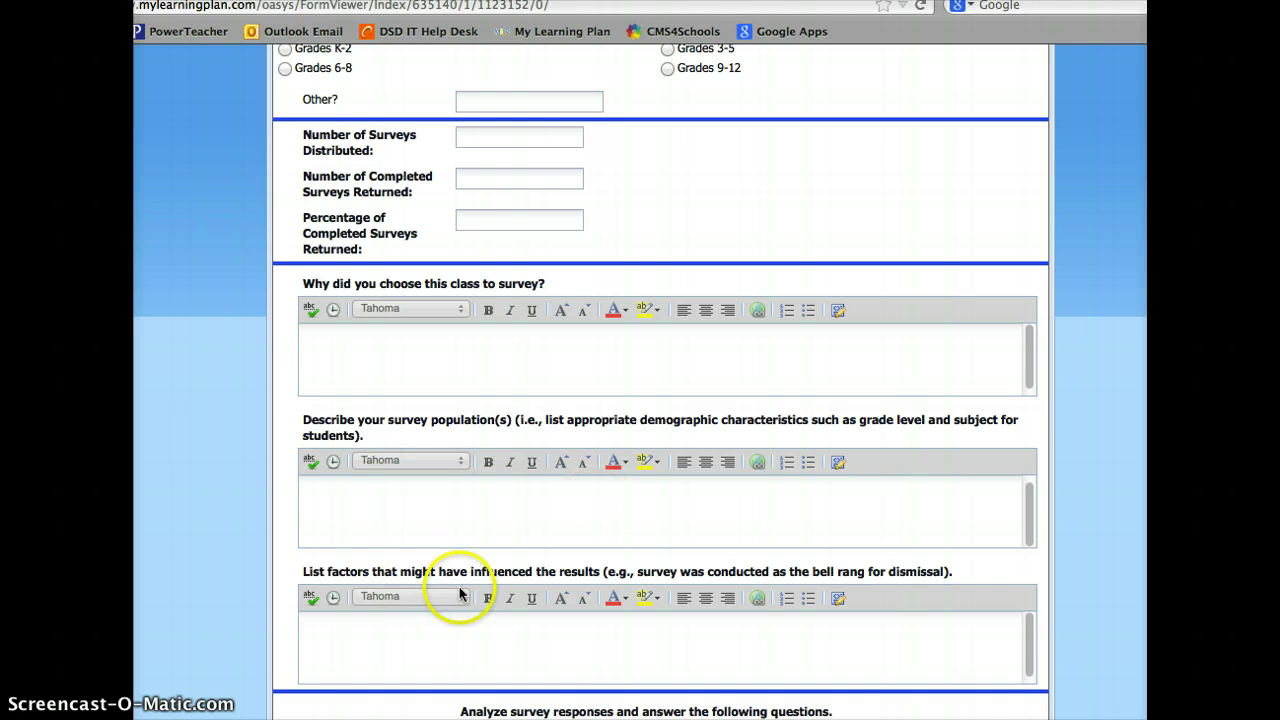
scroll(460, 591, down, 6)
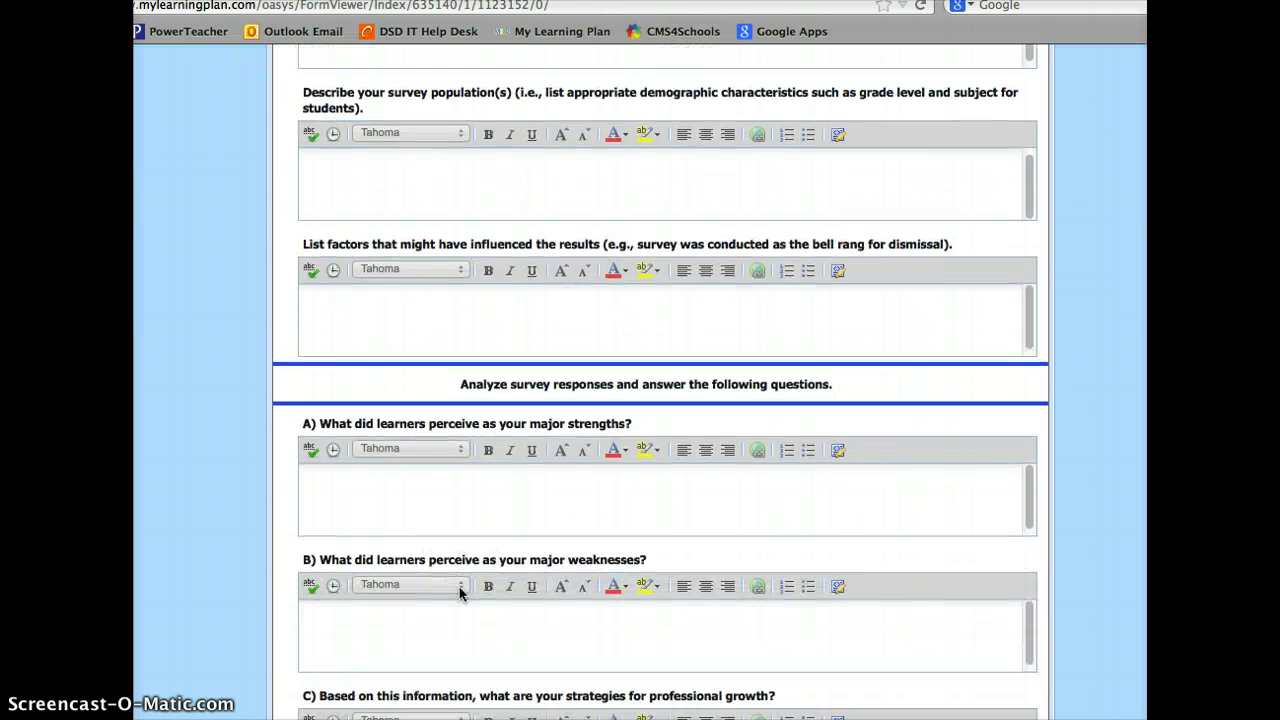
scroll(460, 593, down, 3)
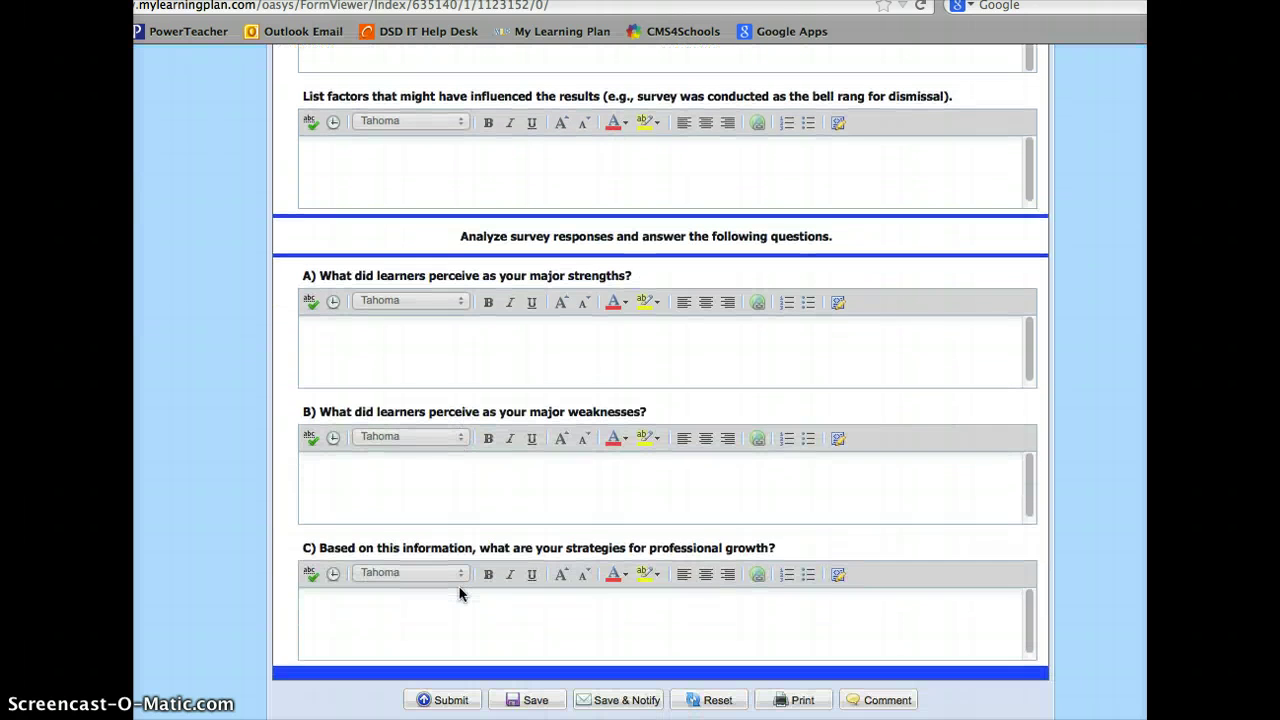
scroll(460, 593, down, 1)
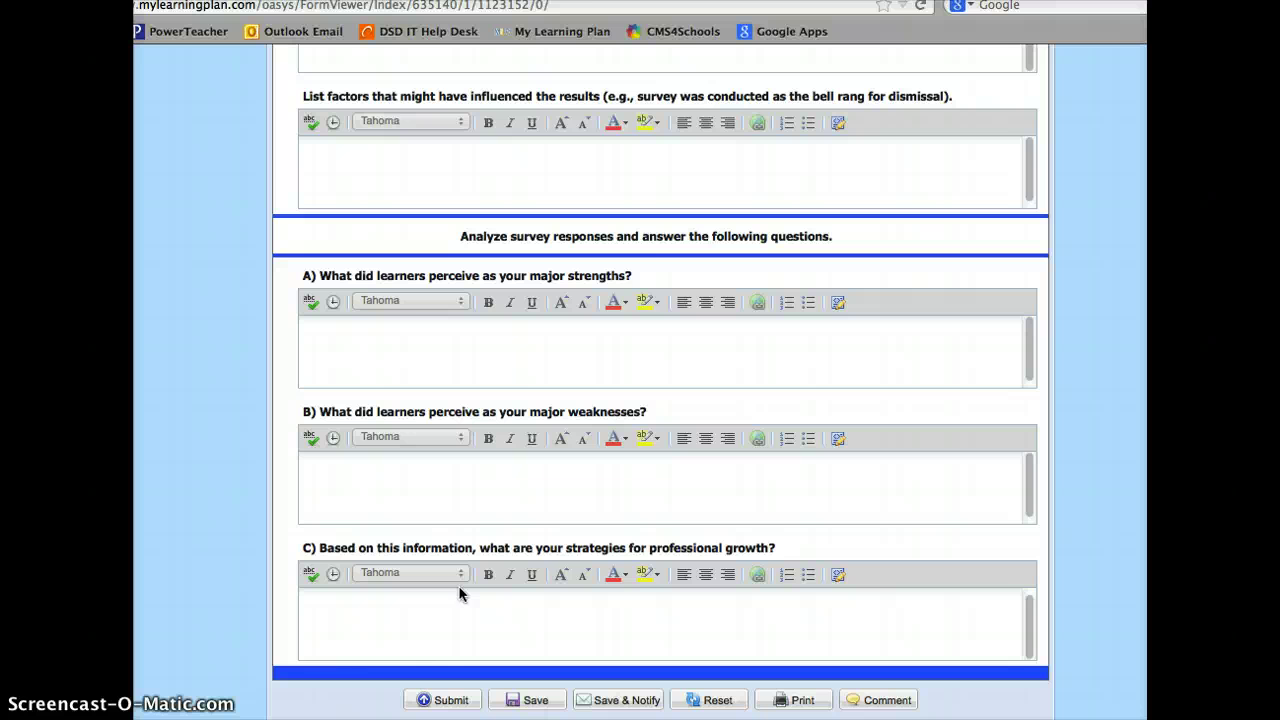
- Examine the submit, save, and save-and-notify options at the end of the Learner Survey Growth Plan form
click(425, 703)
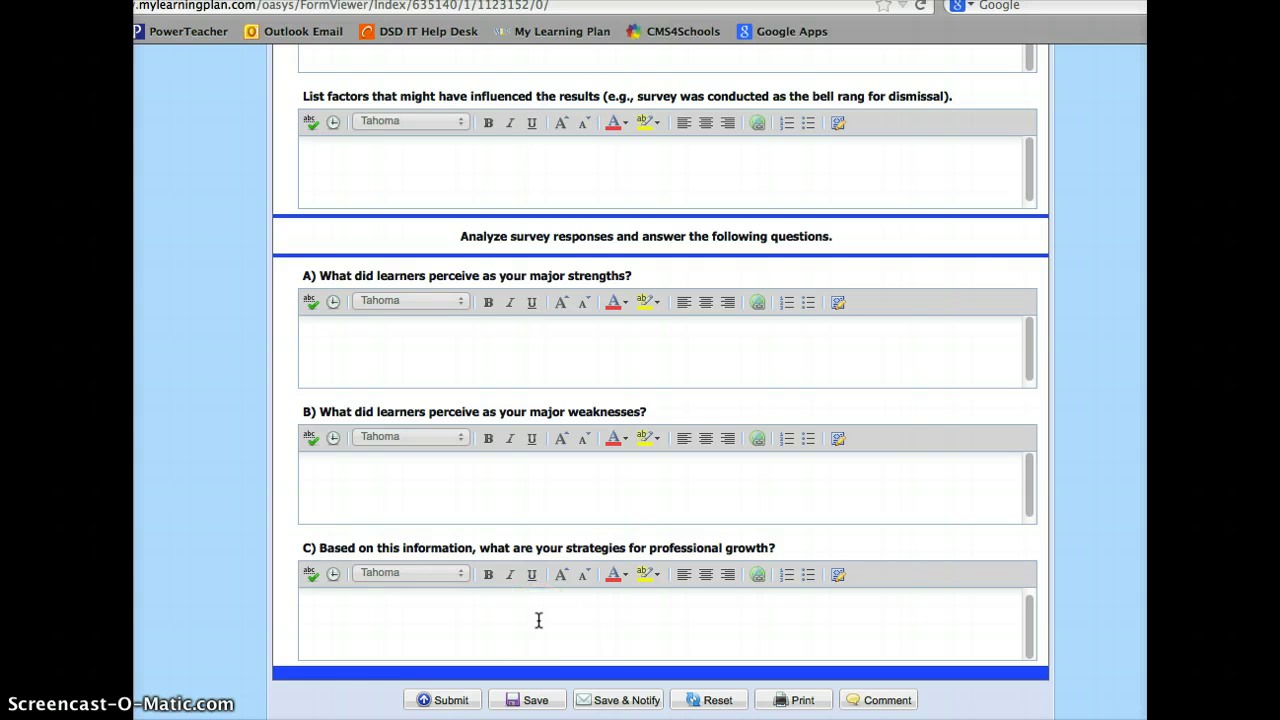
click(540, 700)
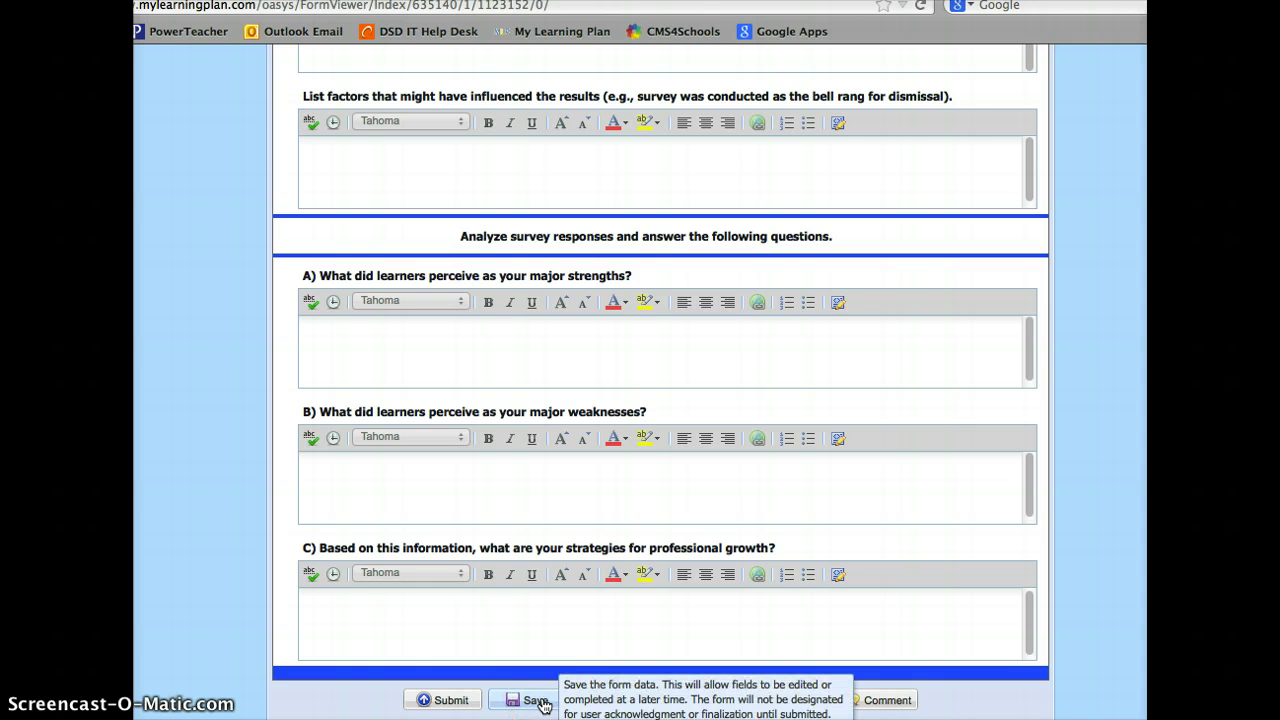
click(538, 704)
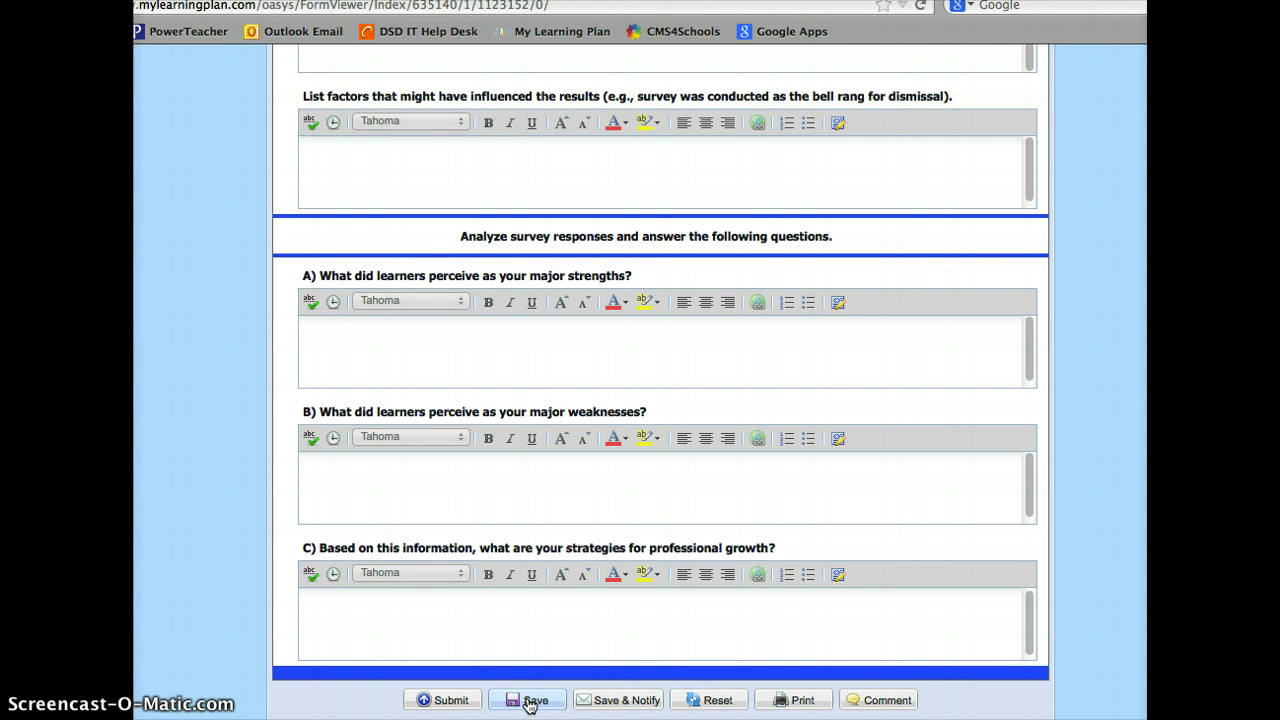
click(532, 704)
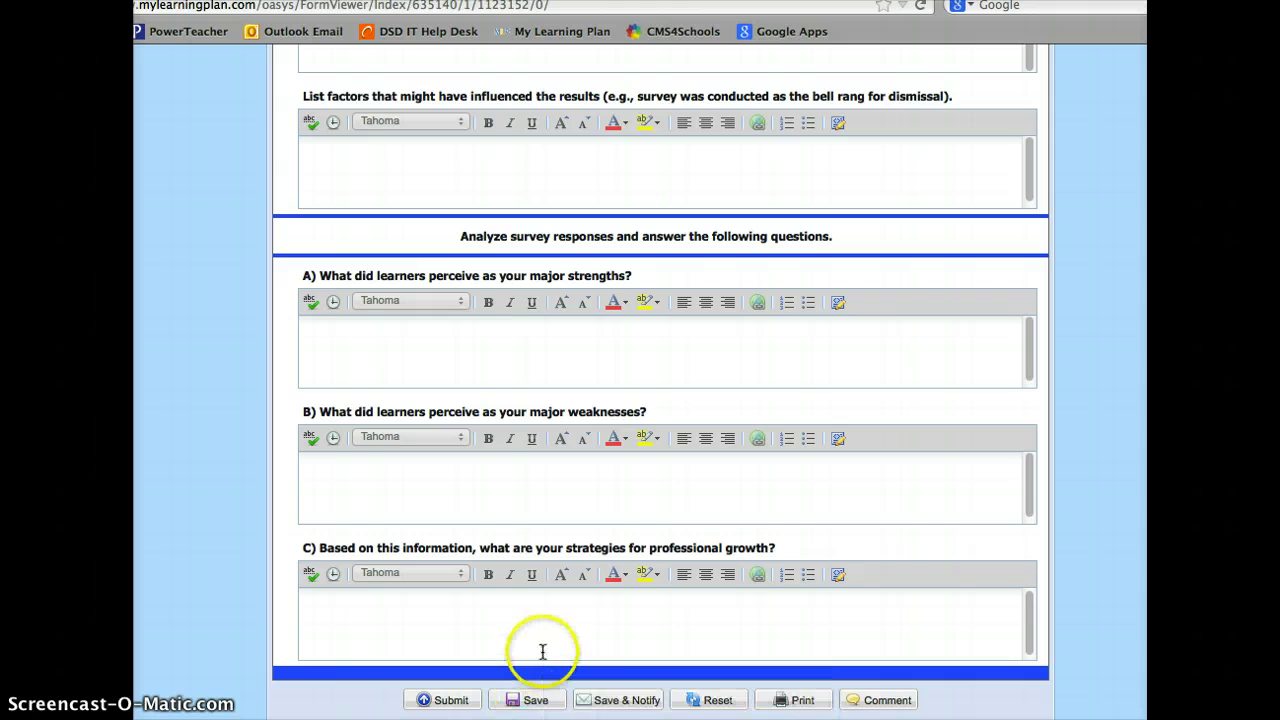
click(516, 634)
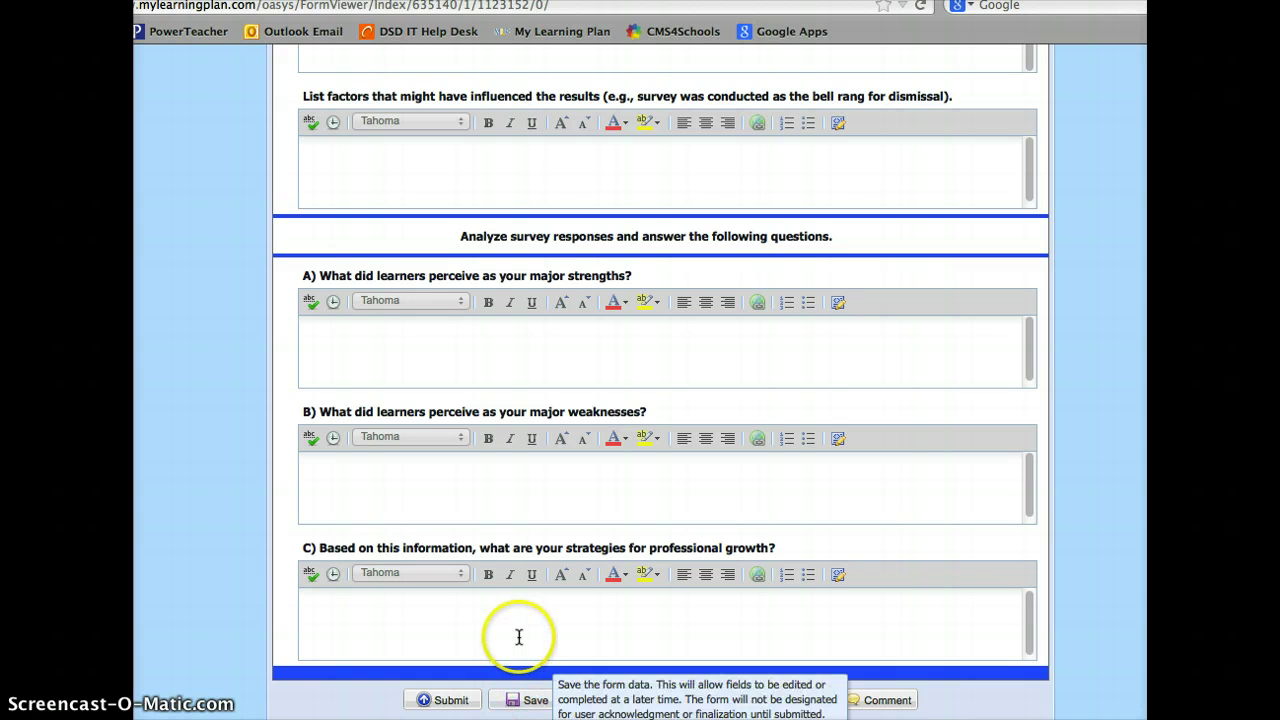
click(515, 657)
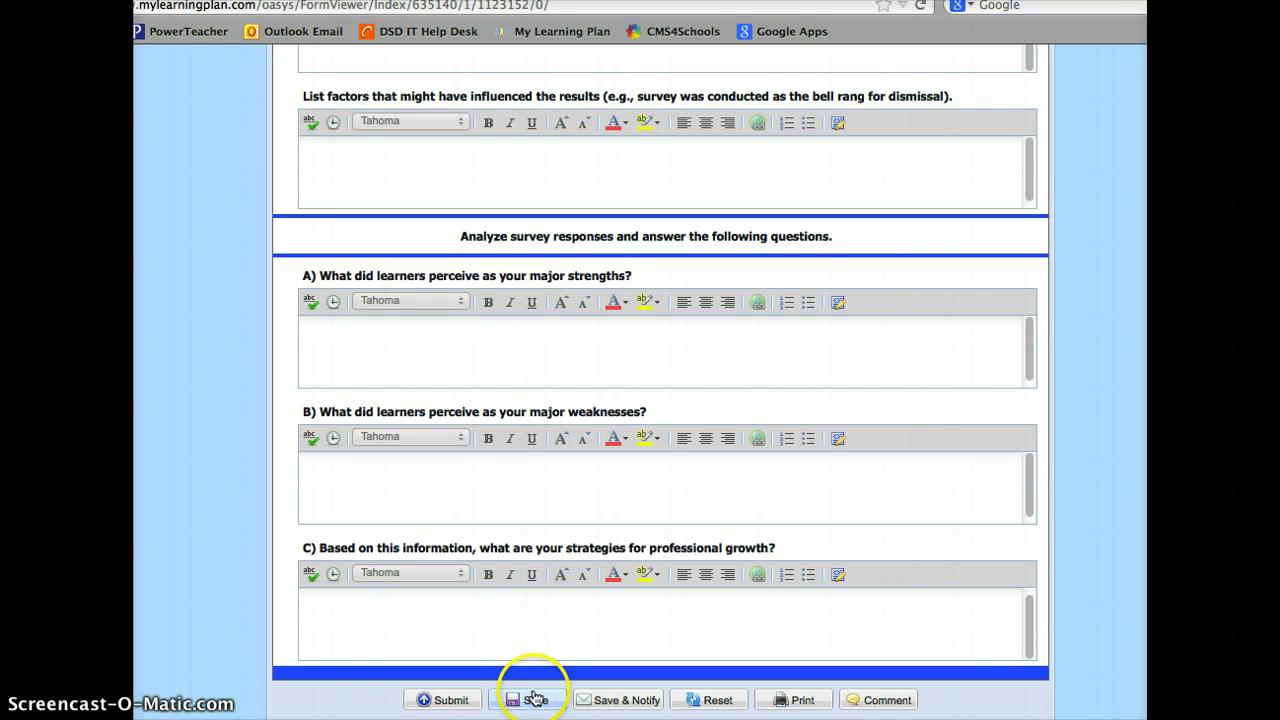
click(527, 700)
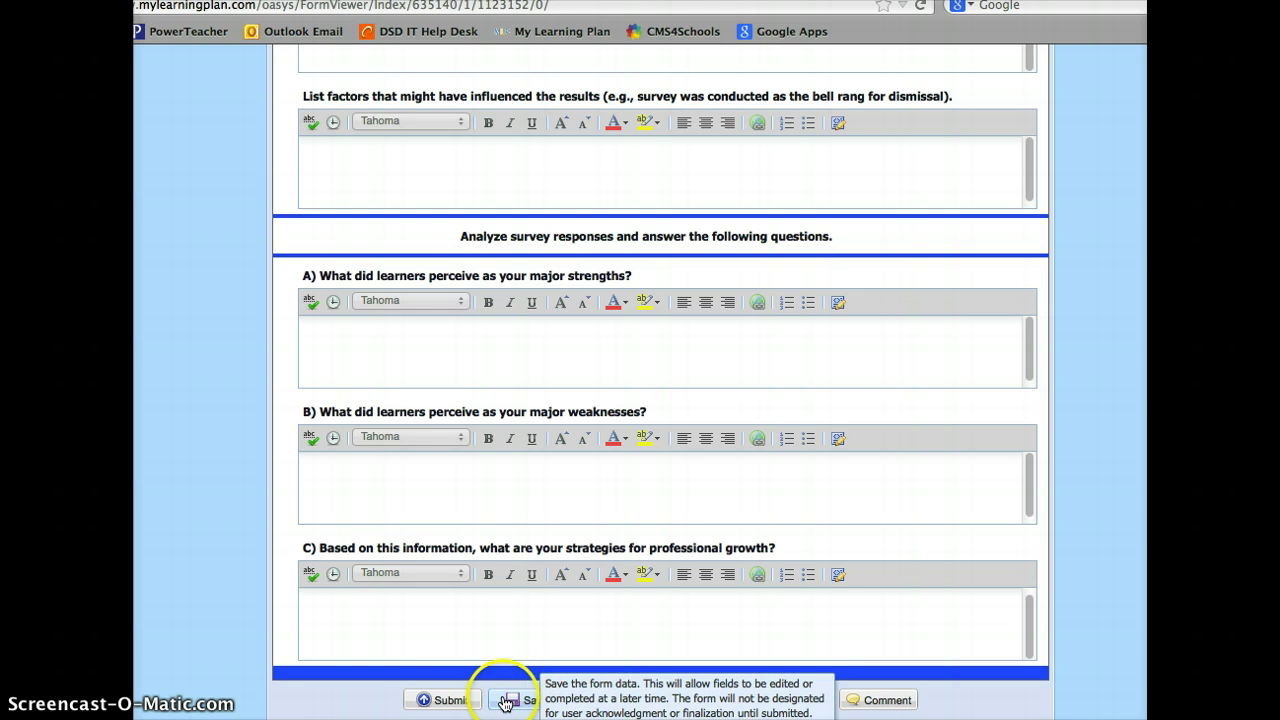
click(447, 701)
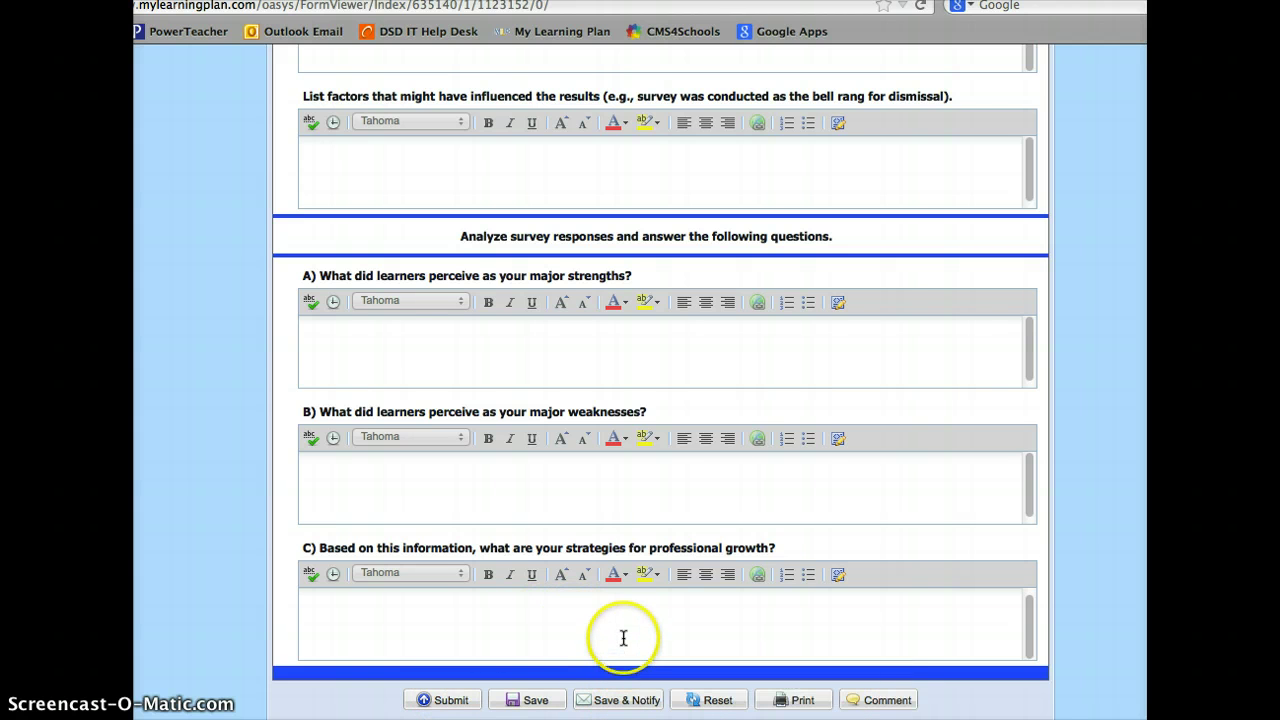
click(636, 698)
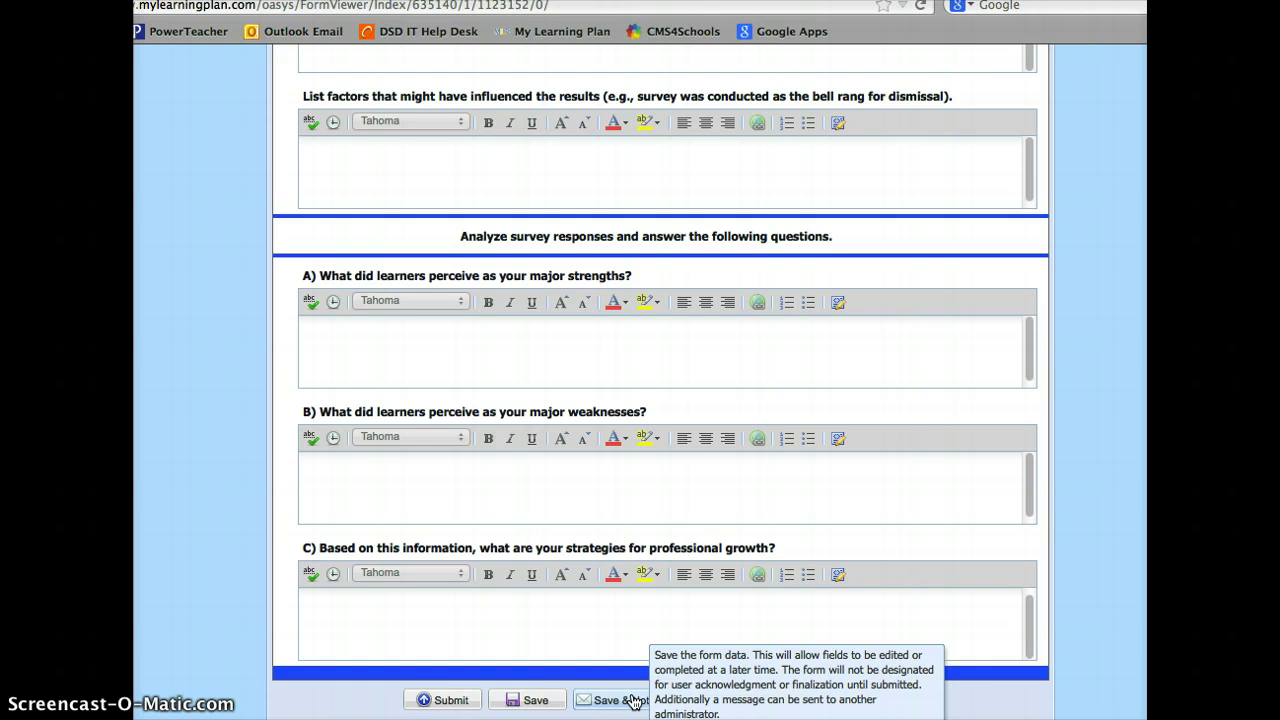
scroll(633, 701, down, 1)
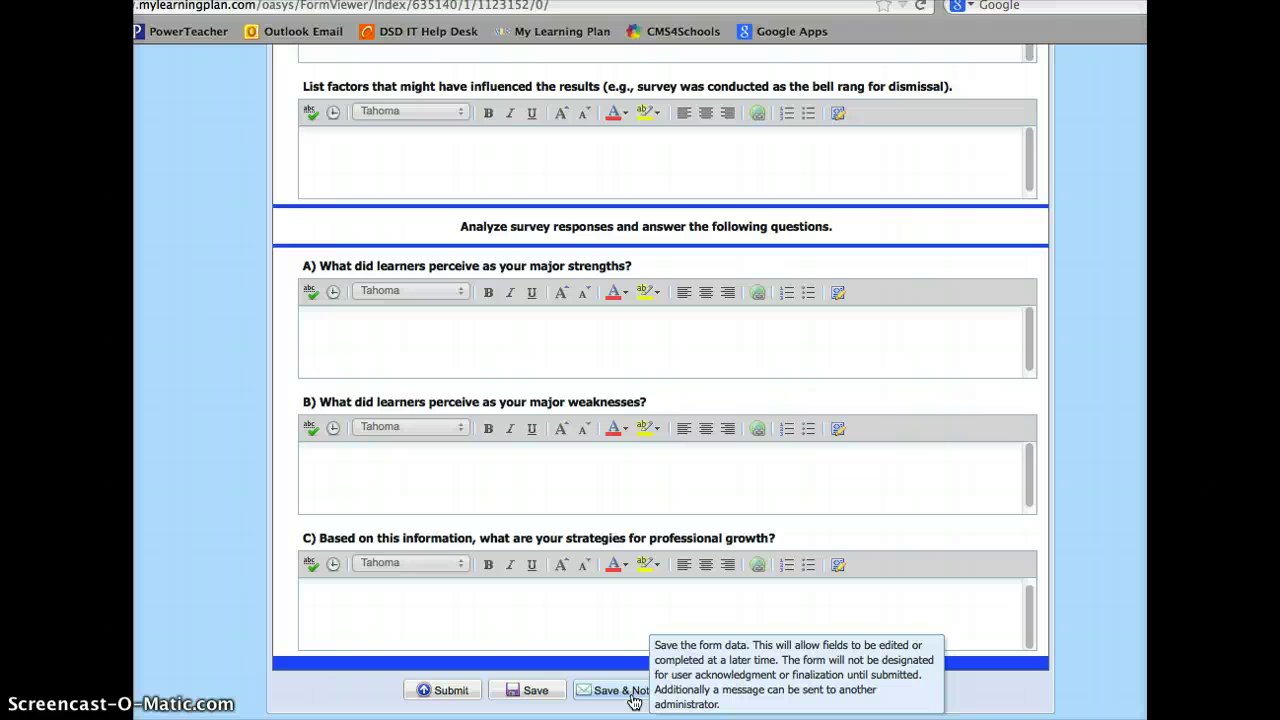
scroll(634, 694, up, 1)
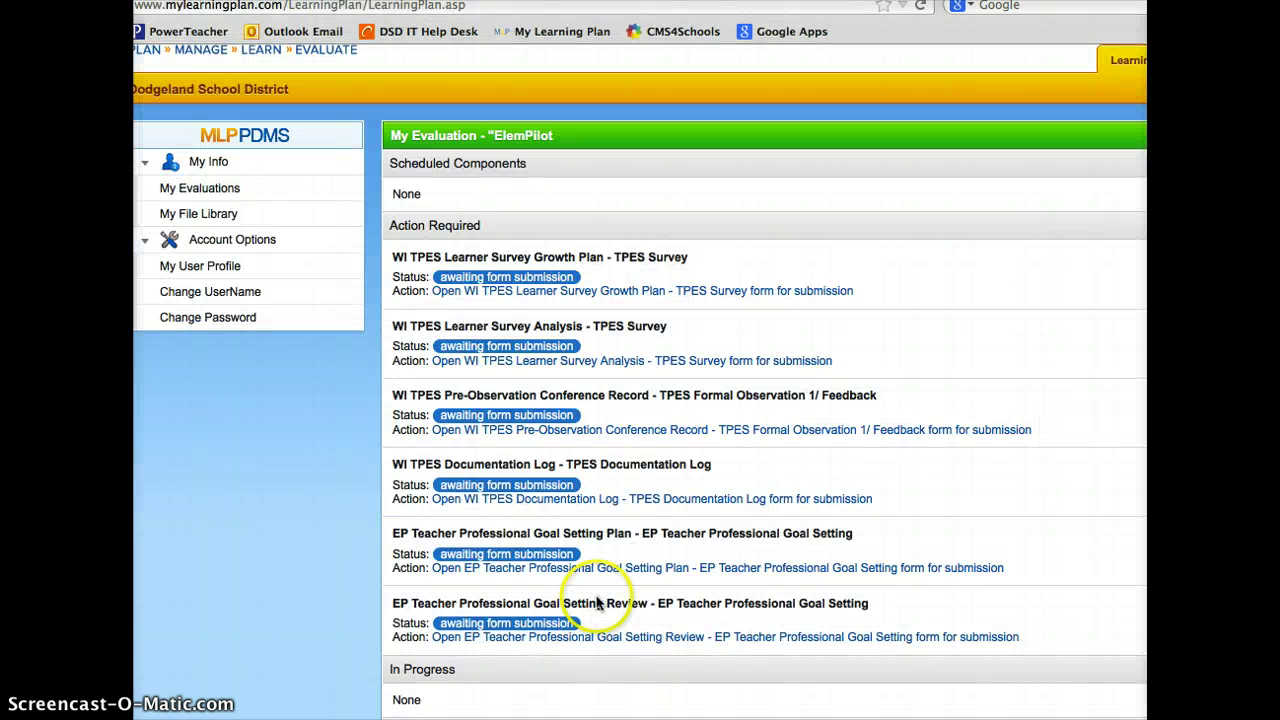
- Open the EP Teacher Professional Goal Setting Plan form for submission from the evaluation list
scroll(594, 600, down, 2)
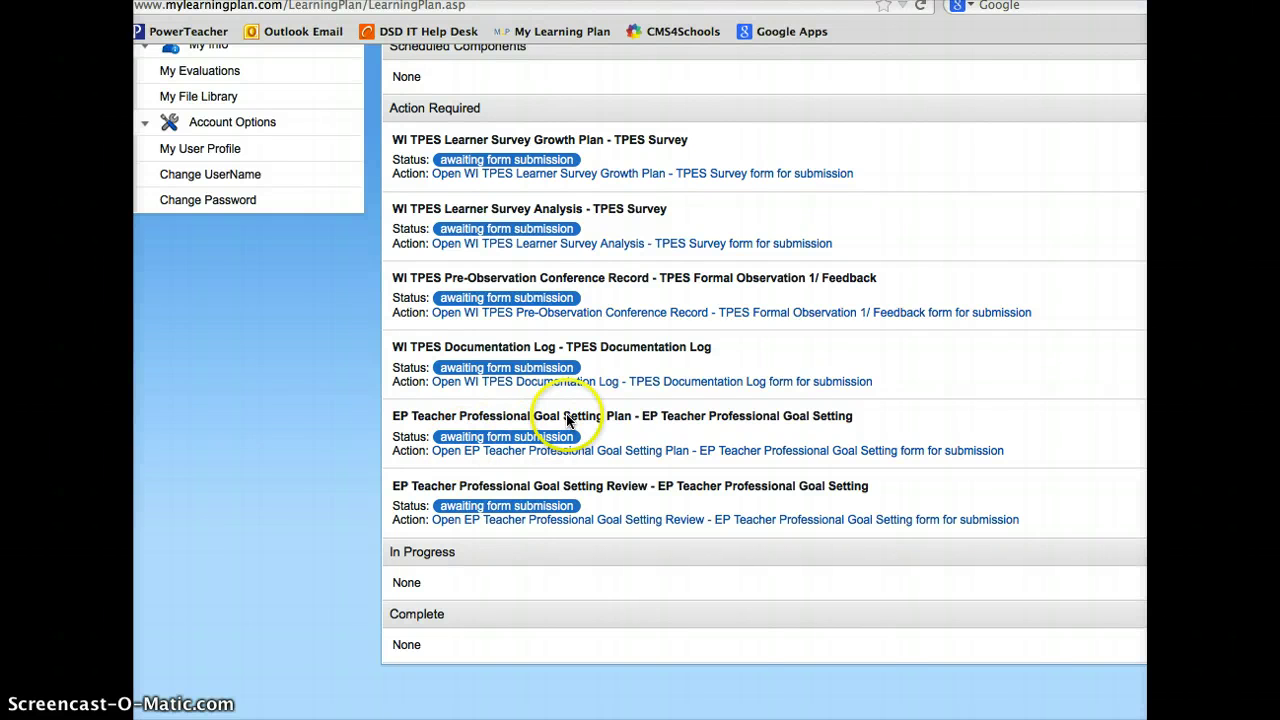
click(668, 452)
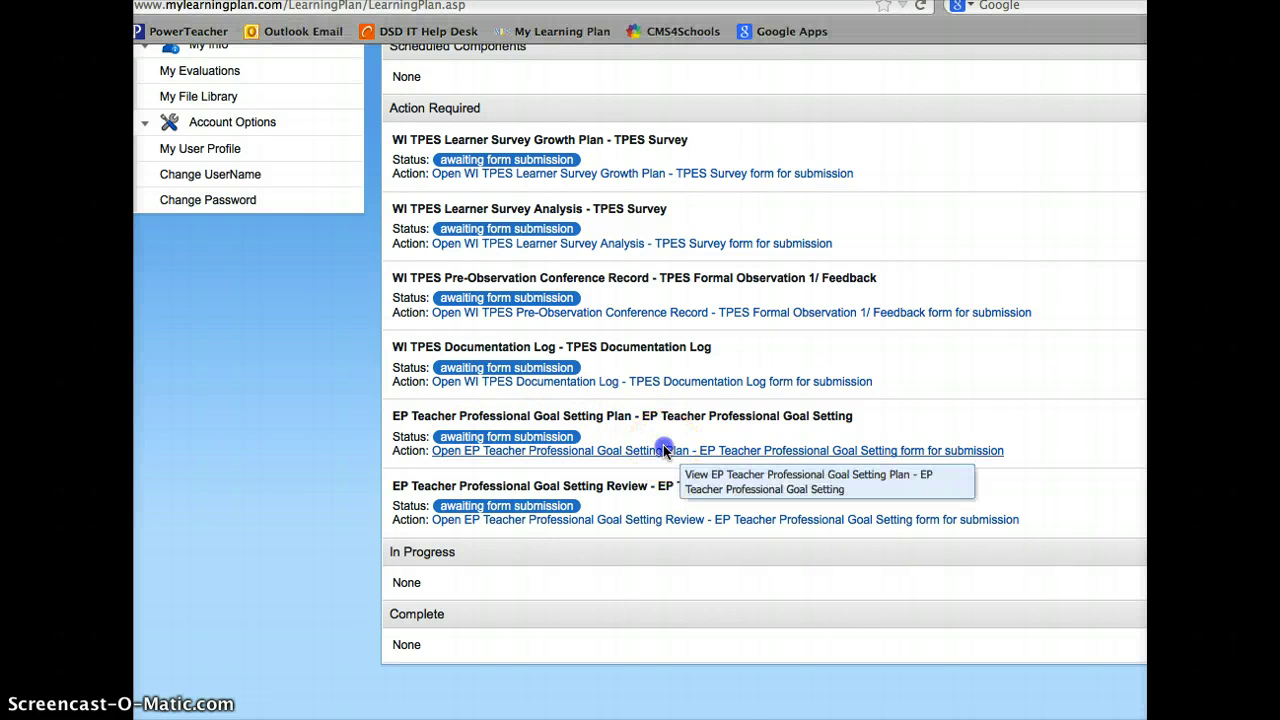
click(667, 455)
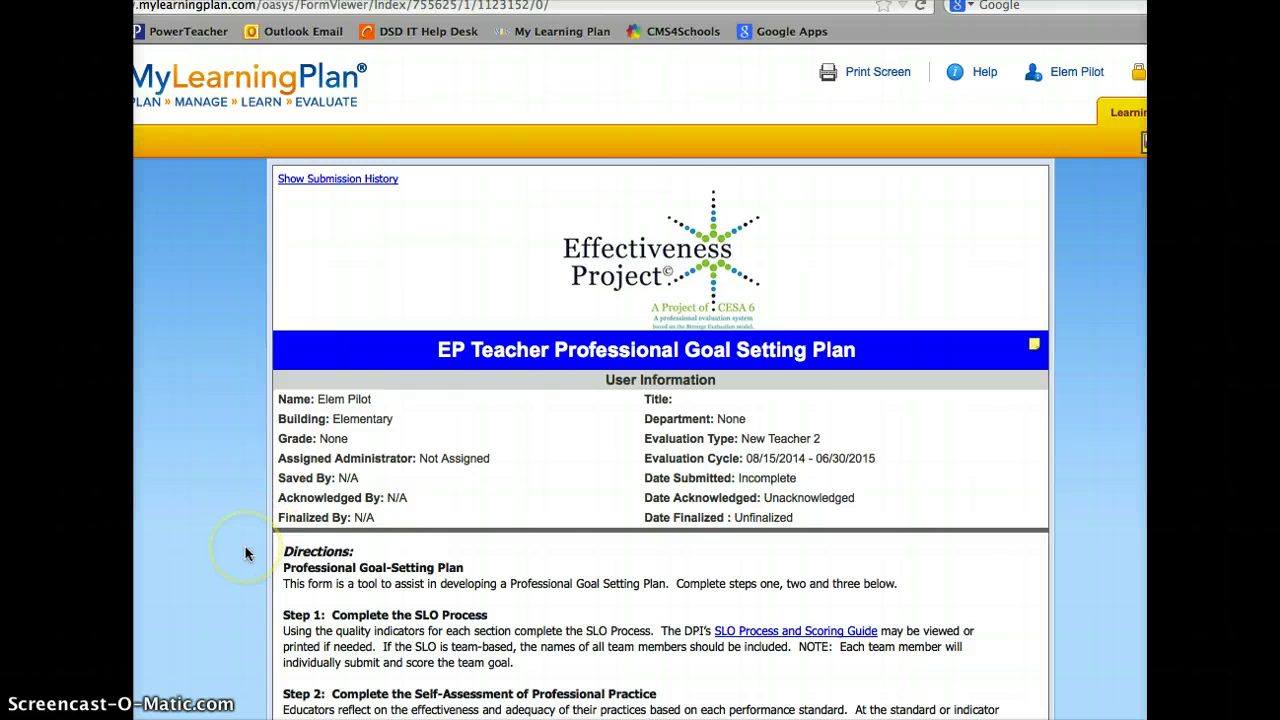
- Examine the Goal Setting Plan's directions for its three steps, its SLO sections, and the start of Step One: SLO Process
scroll(250, 553, down, 3)
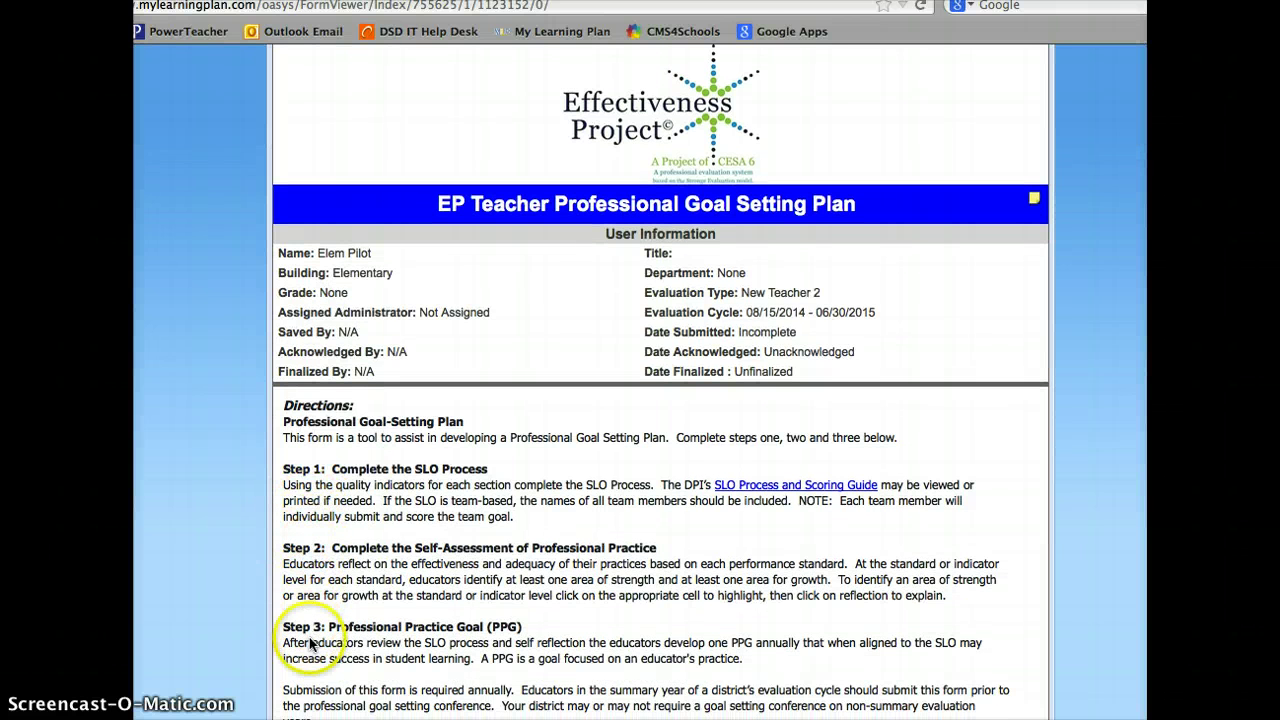
scroll(306, 645, down, 3)
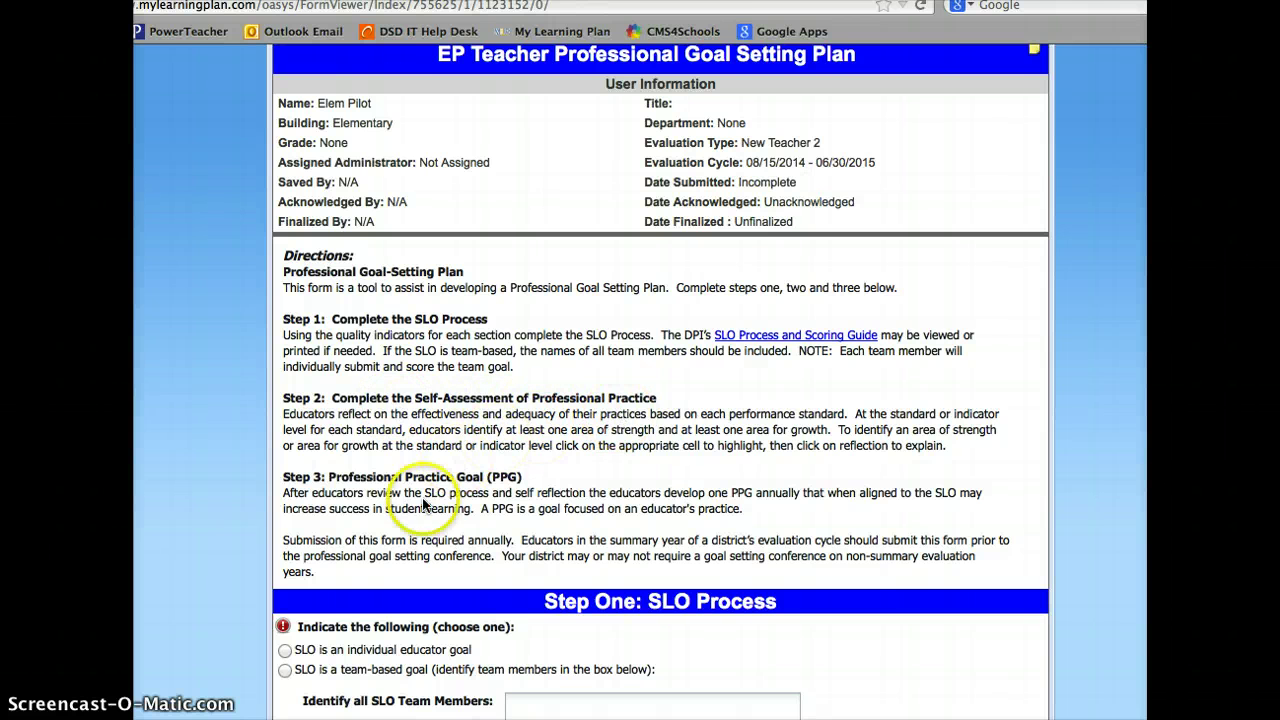
scroll(470, 515, up, 2)
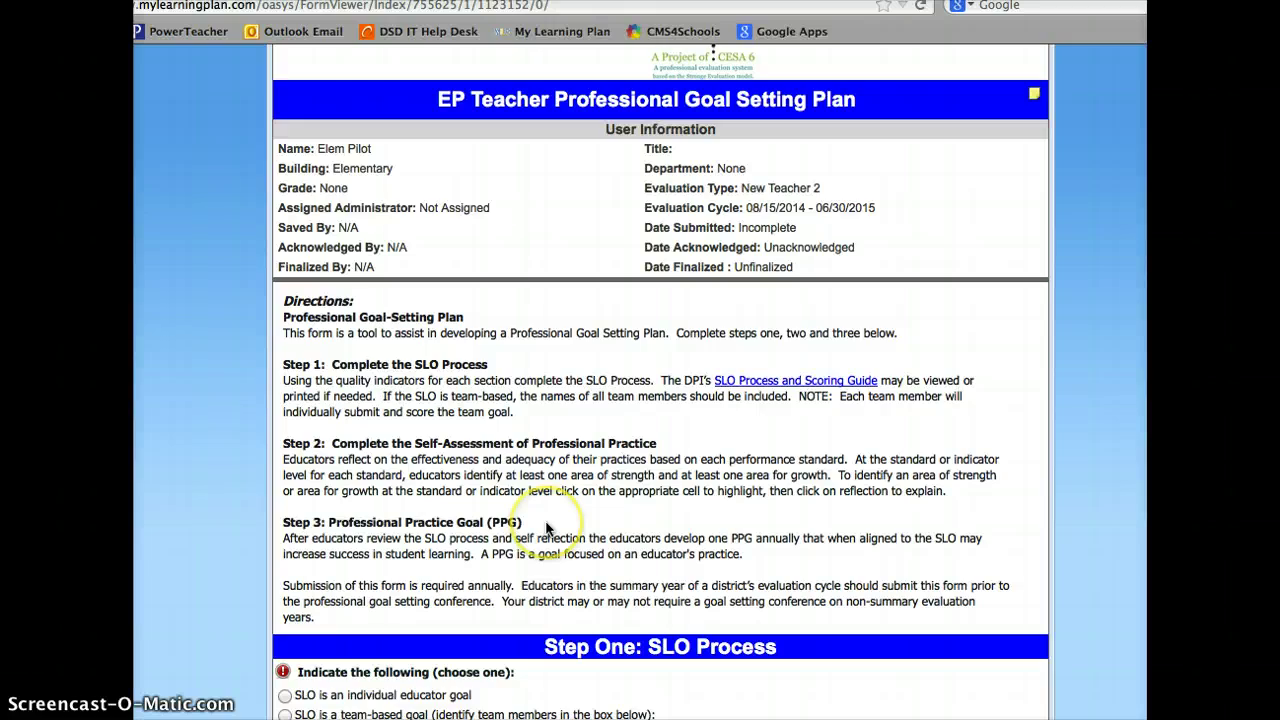
scroll(396, 504, down, 15)
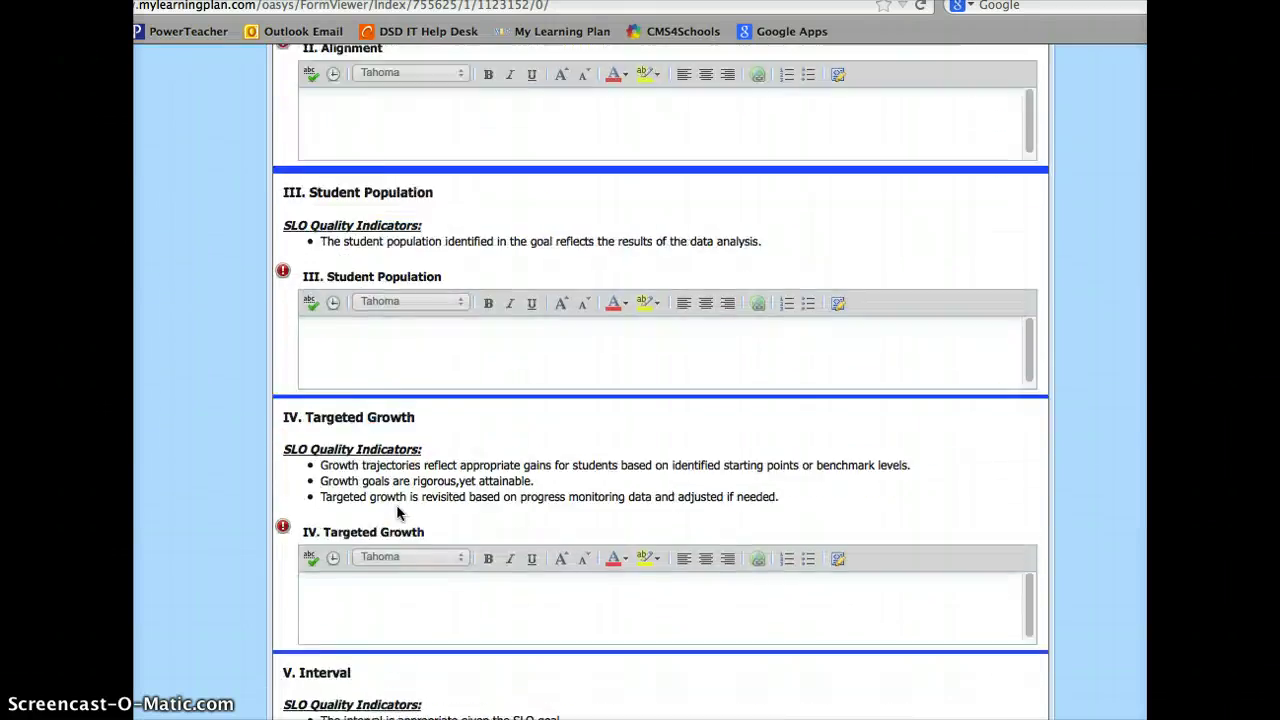
scroll(397, 512, down, 8)
scroll(397, 512, up, 20)
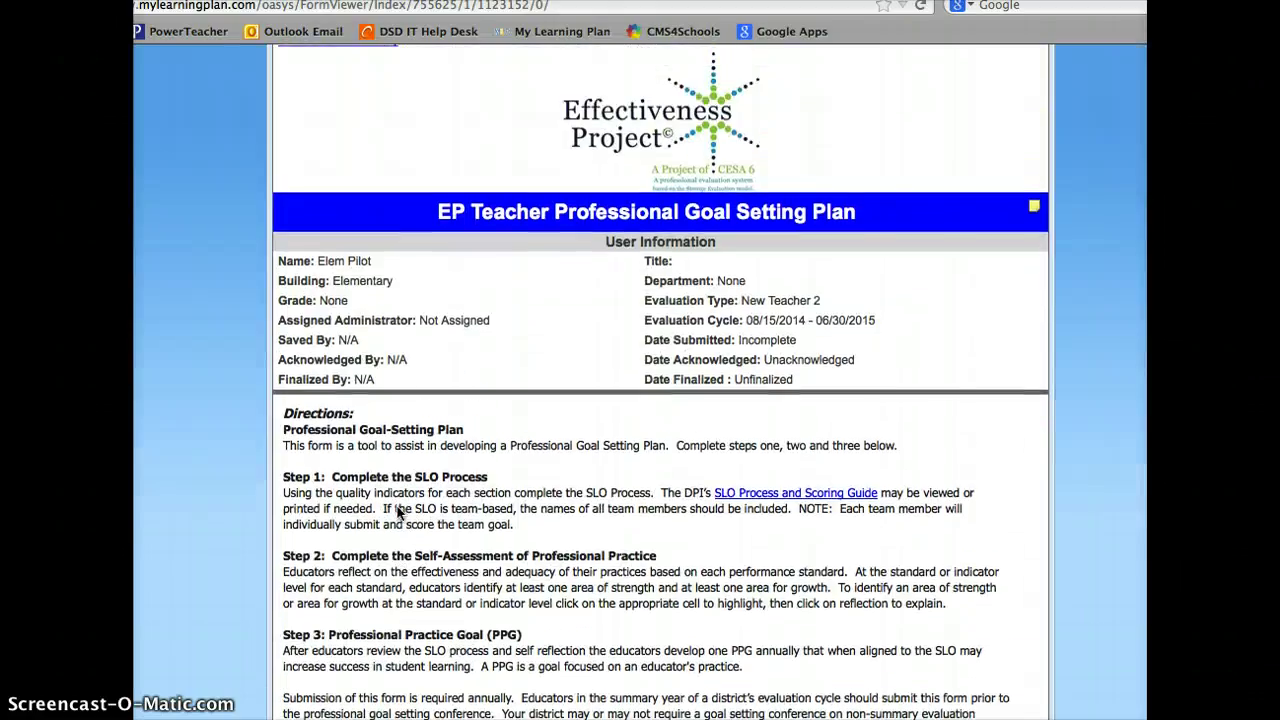
scroll(397, 512, down, 4)
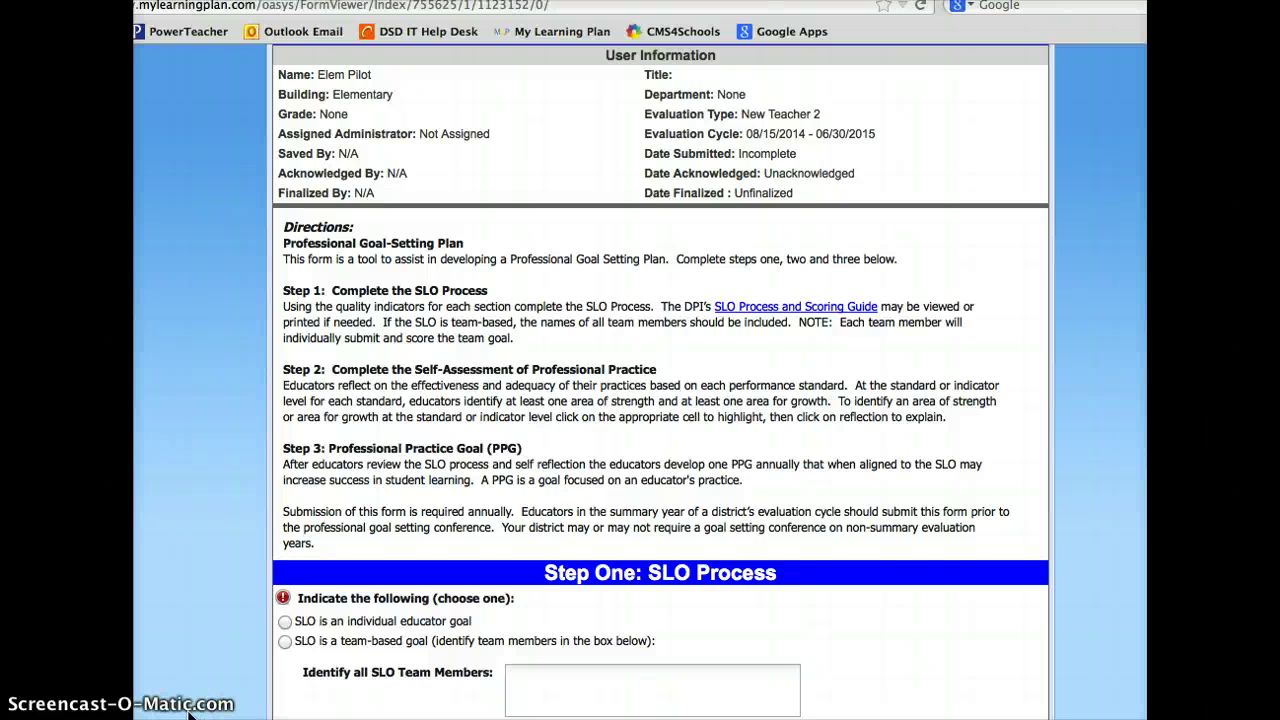
scroll(190, 712, down, 2)
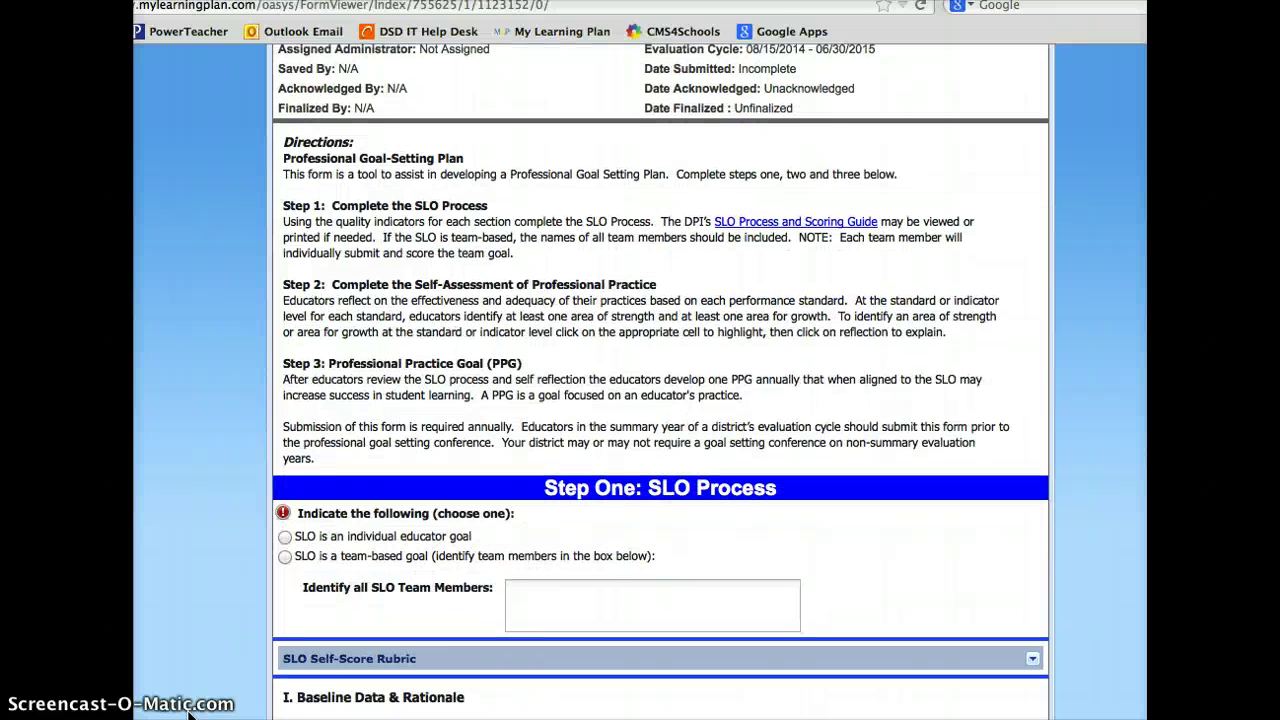
click(205, 695)
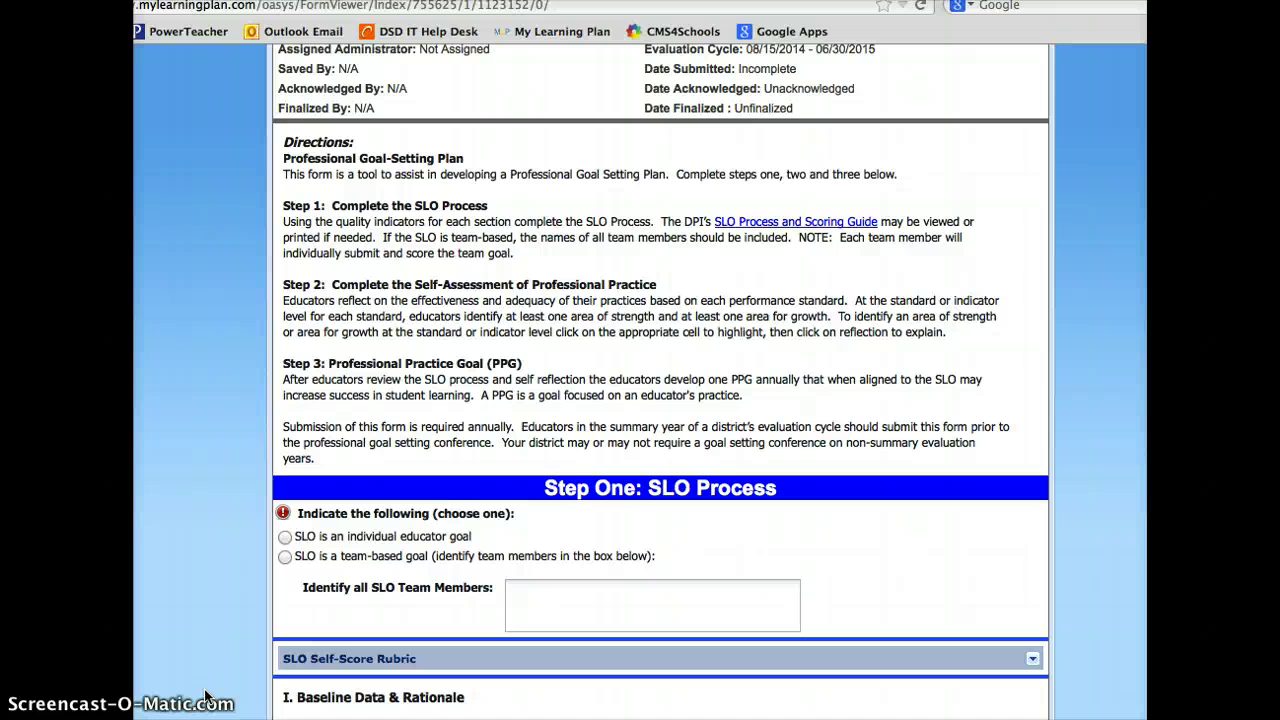
- Review the Goal Setting Plan from the Step One SLO sections through the Standard 1 indicators in Step Two: Self-Assessment of Professional Practice
scroll(210, 690, up, 2)
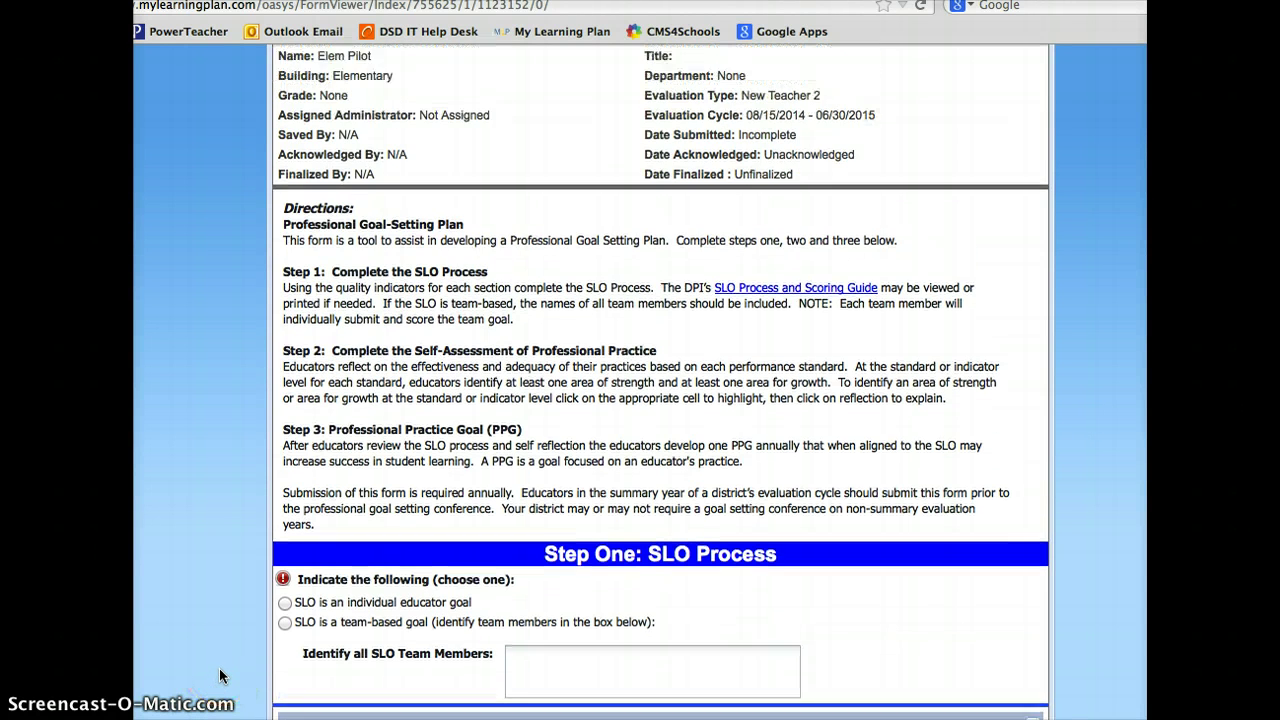
scroll(221, 676, down, 1)
scroll(221, 676, down, 10)
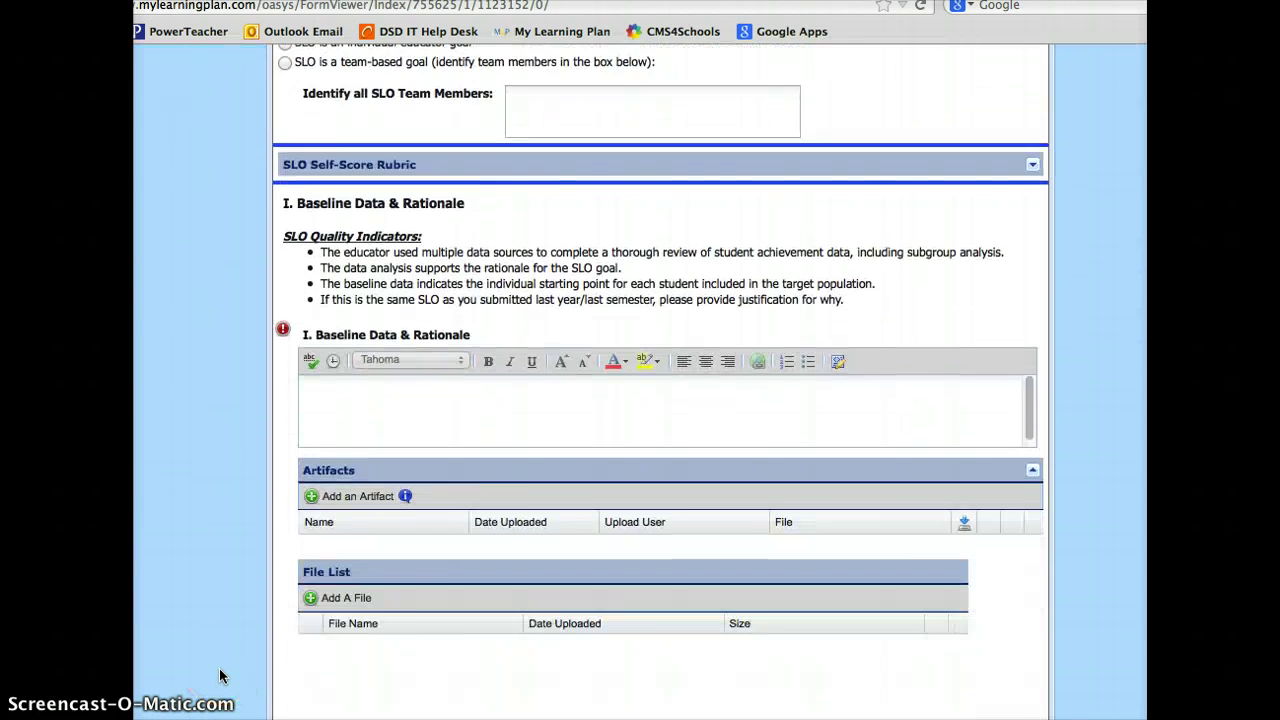
scroll(221, 676, down, 12)
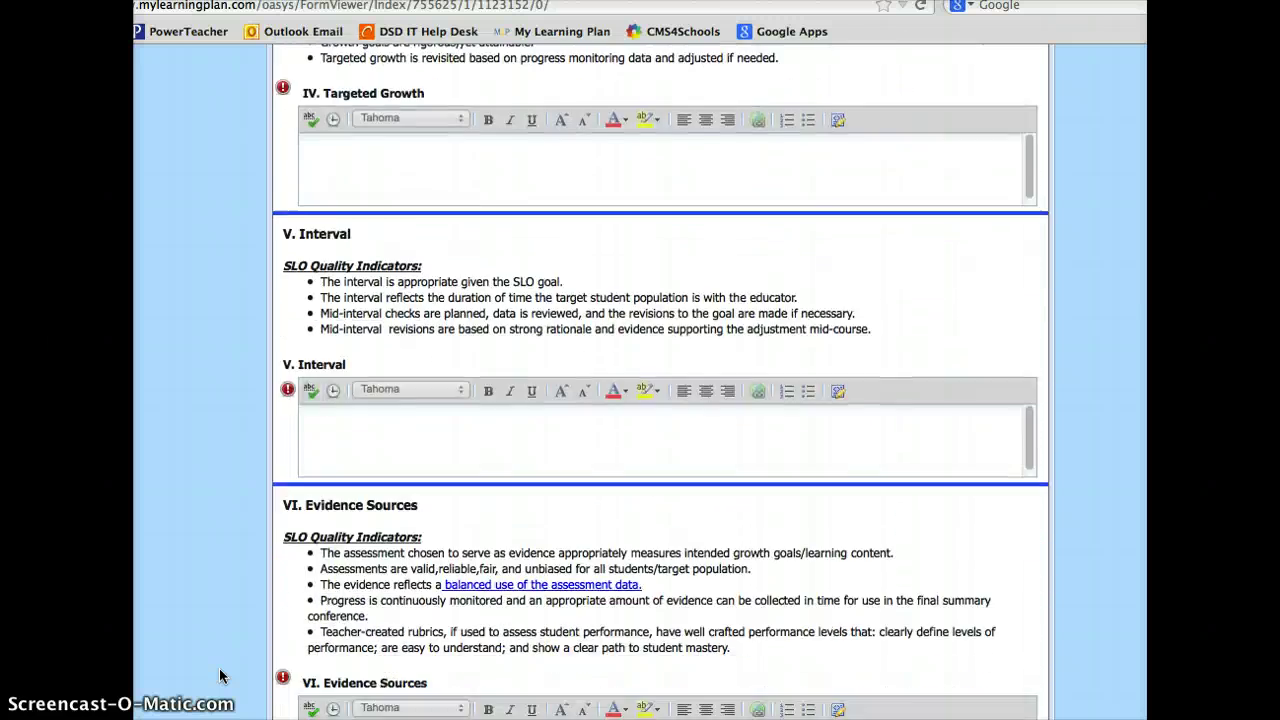
scroll(221, 676, down, 5)
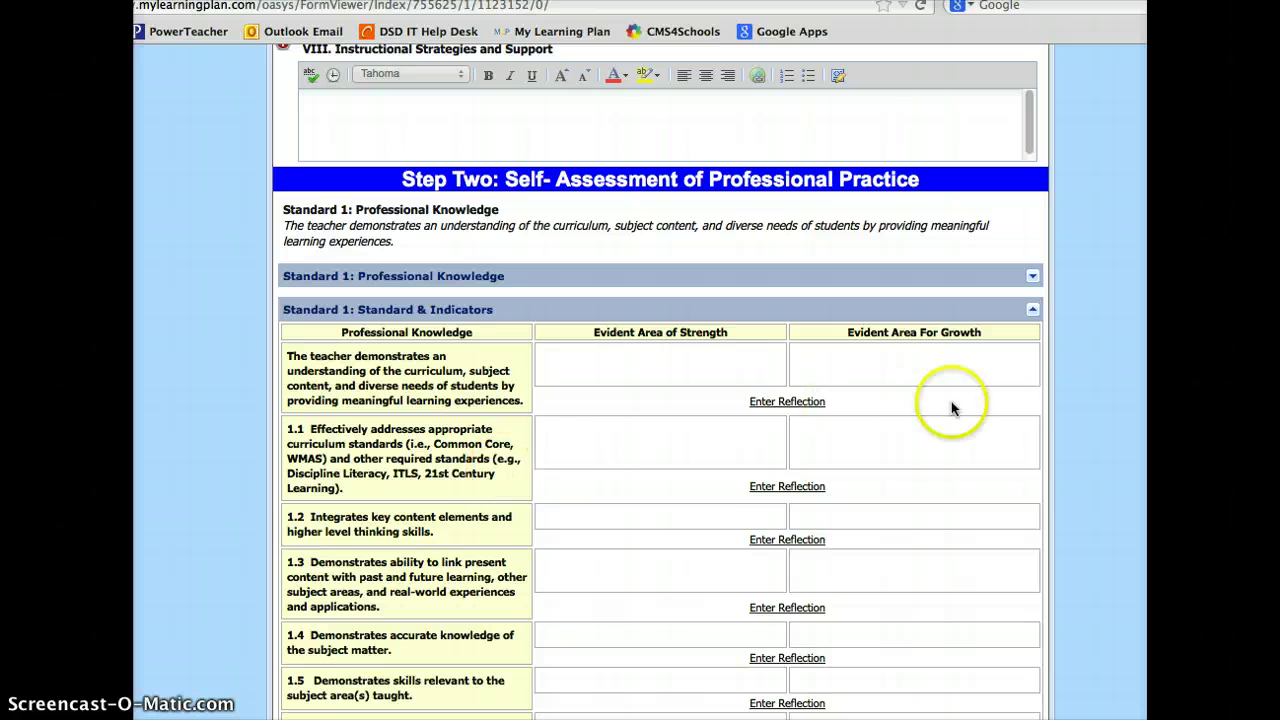
scroll(1067, 408, down, 3)
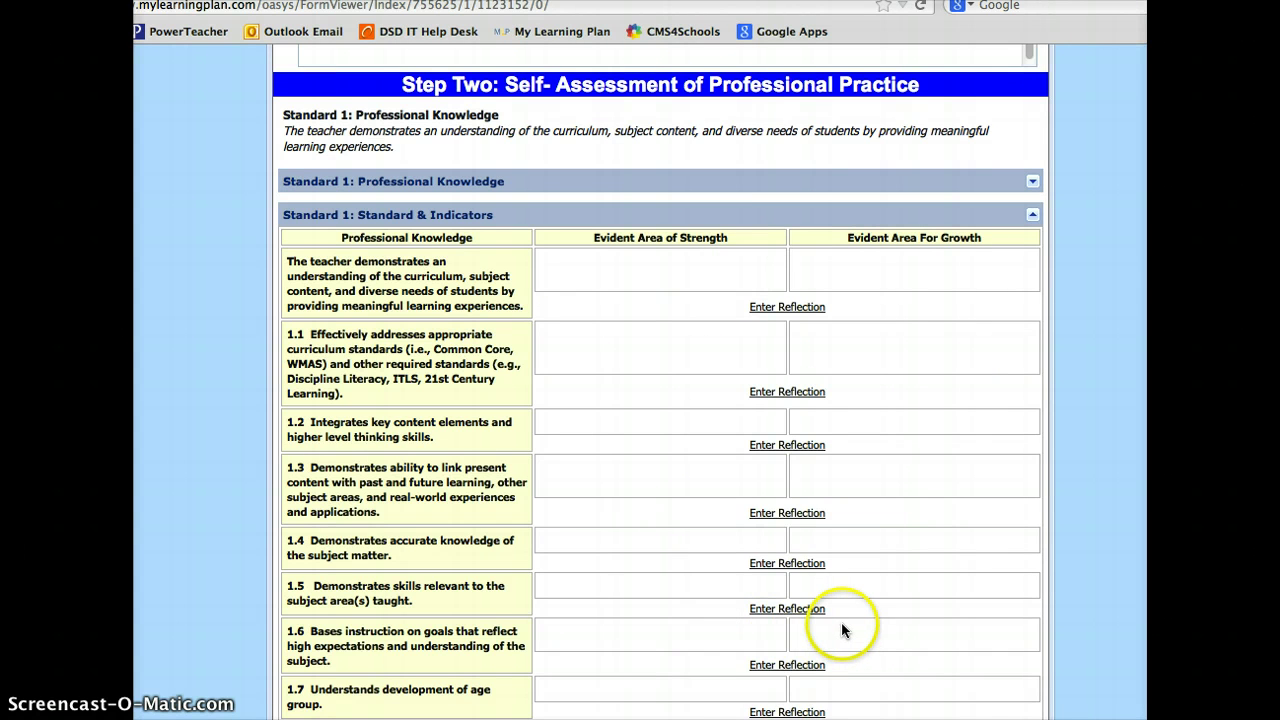
scroll(841, 630, down, 10)
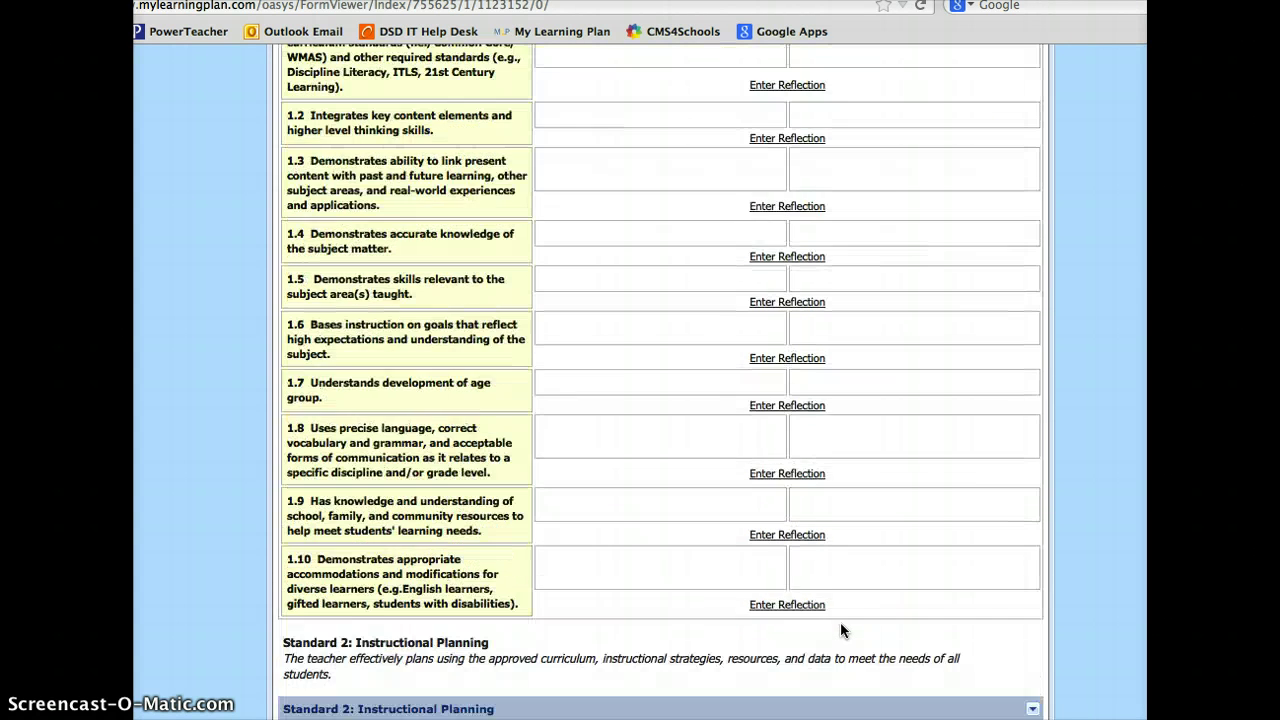
scroll(840, 622, up, 12)
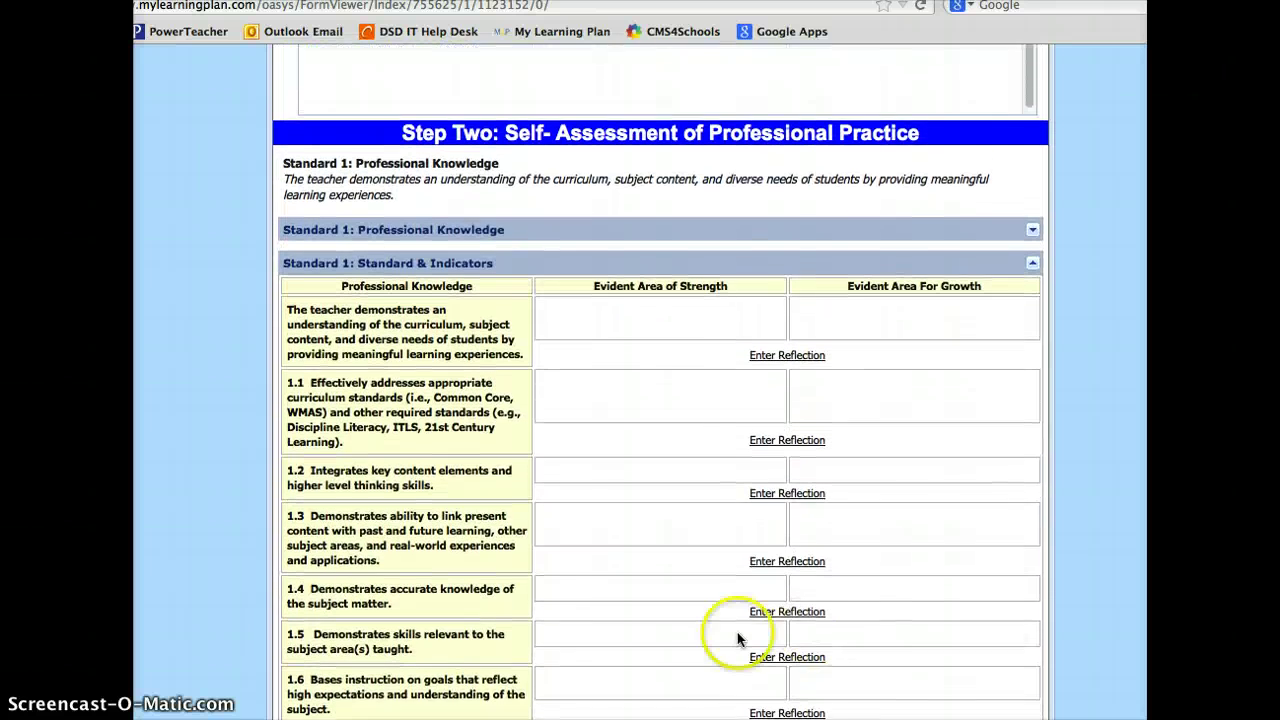
- Expand the Standard 1: Professional Knowledge rubric to view its performance level descriptions
scroll(737, 632, down, 3)
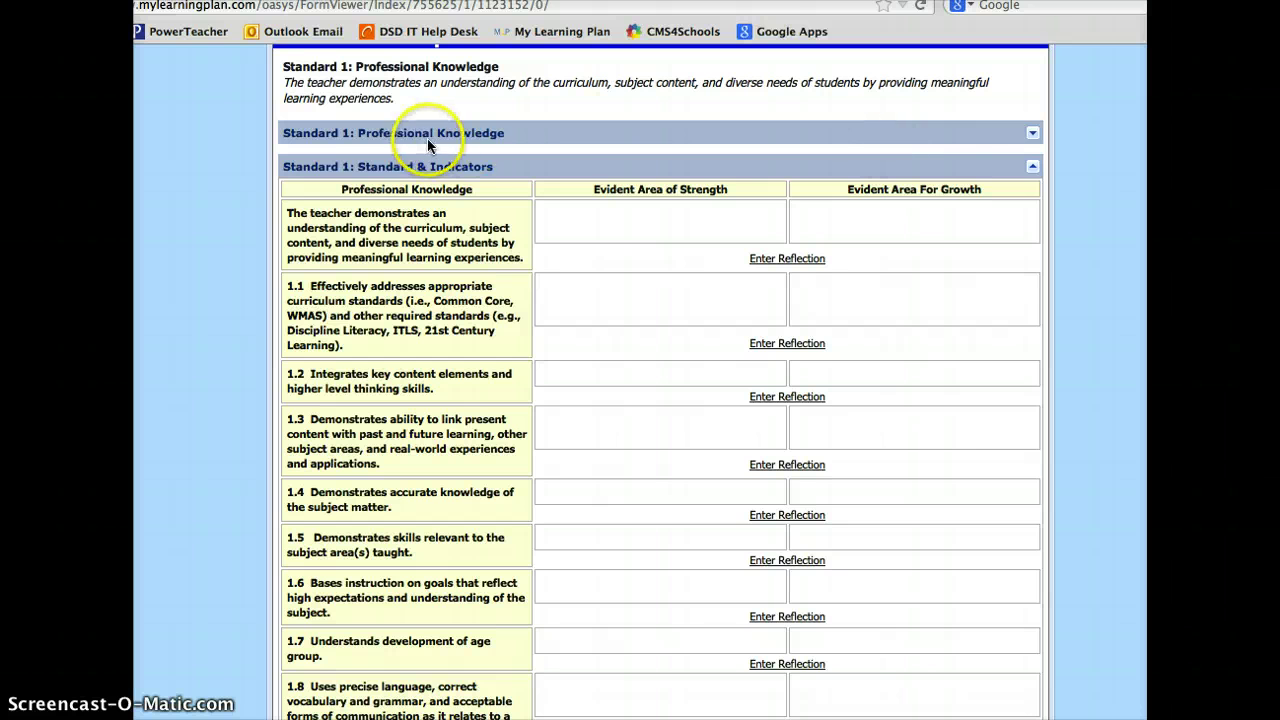
click(1032, 135)
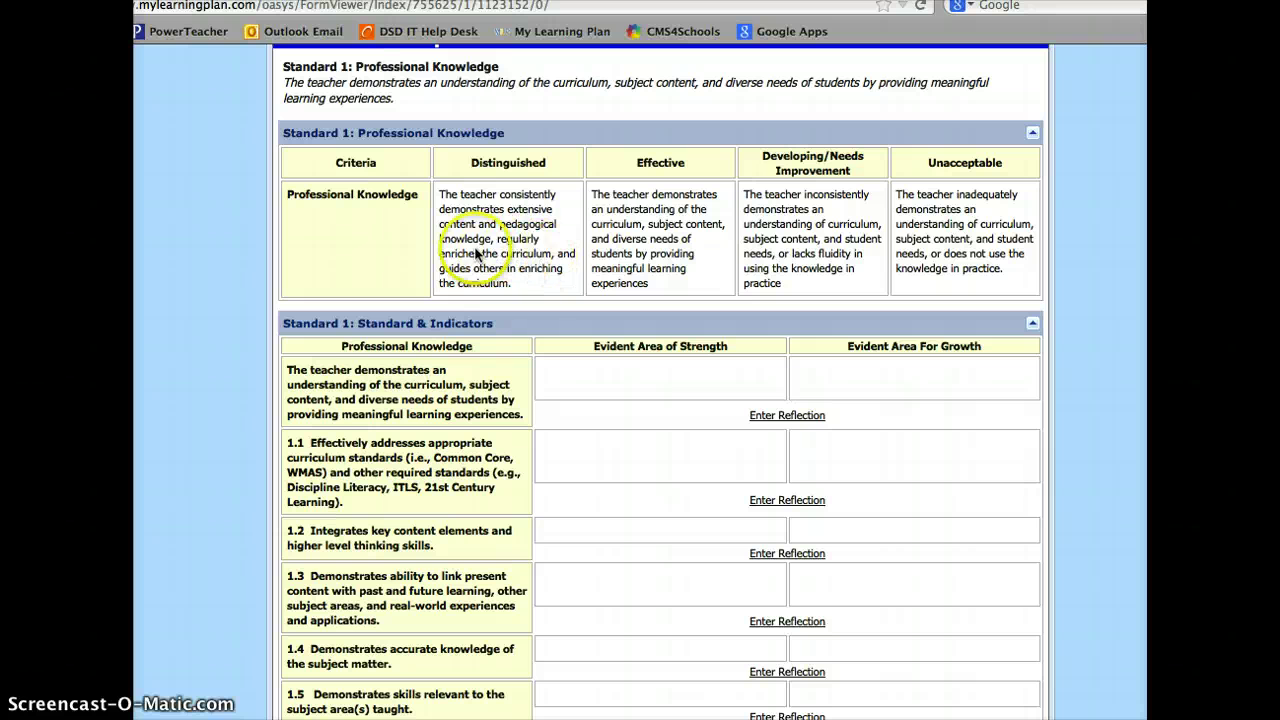
scroll(540, 262, up, 1)
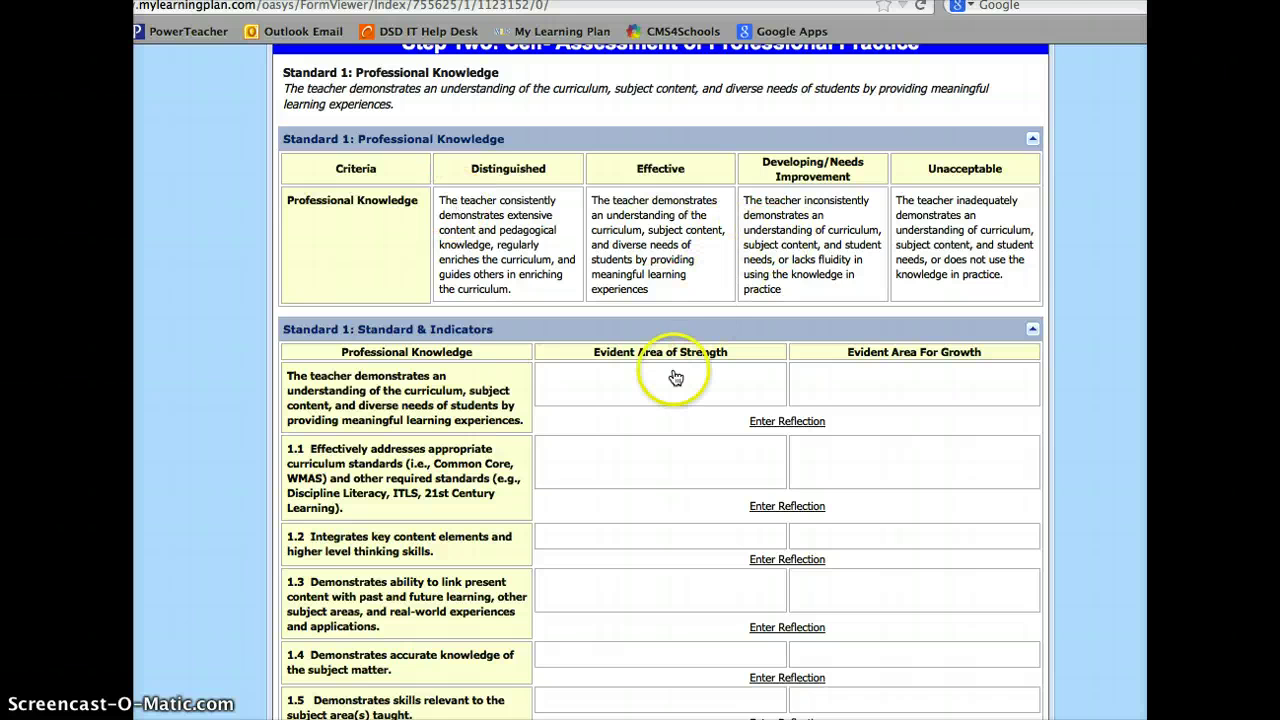
- Open the reflection editor for the overall Professional Knowledge standard and place the cursor in its text area
scroll(668, 392, down, 3)
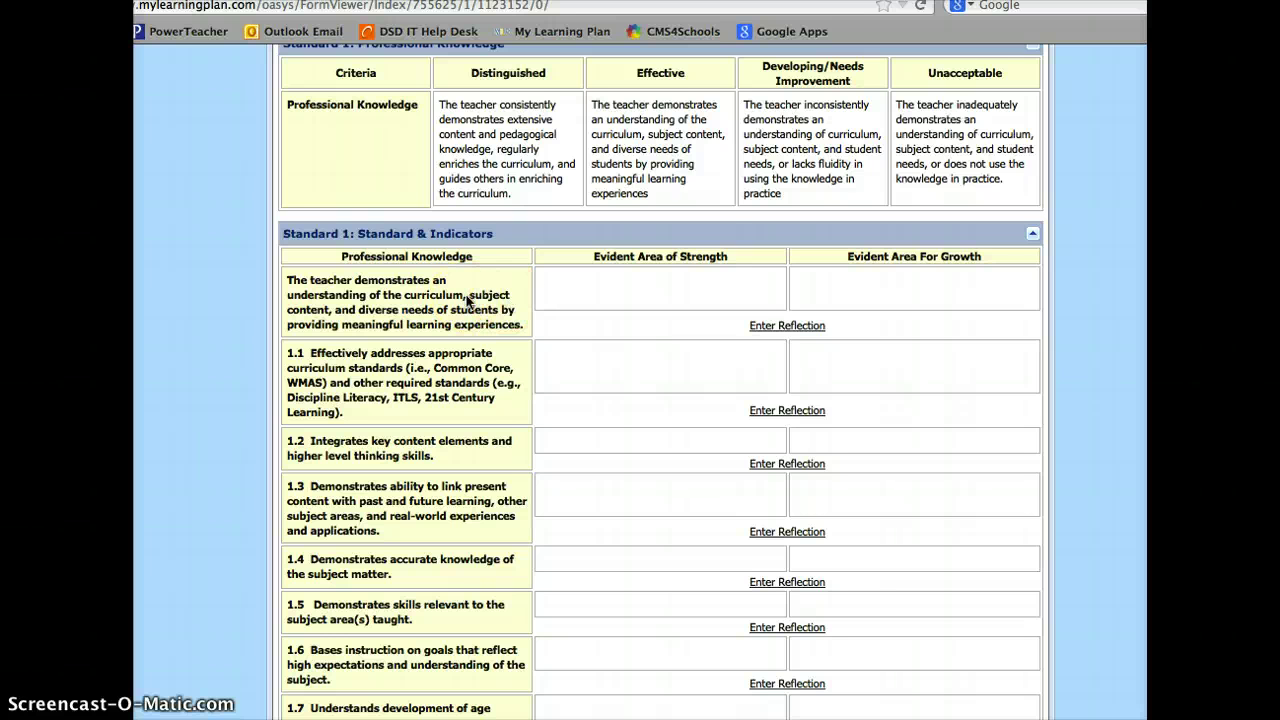
scroll(467, 300, up, 1)
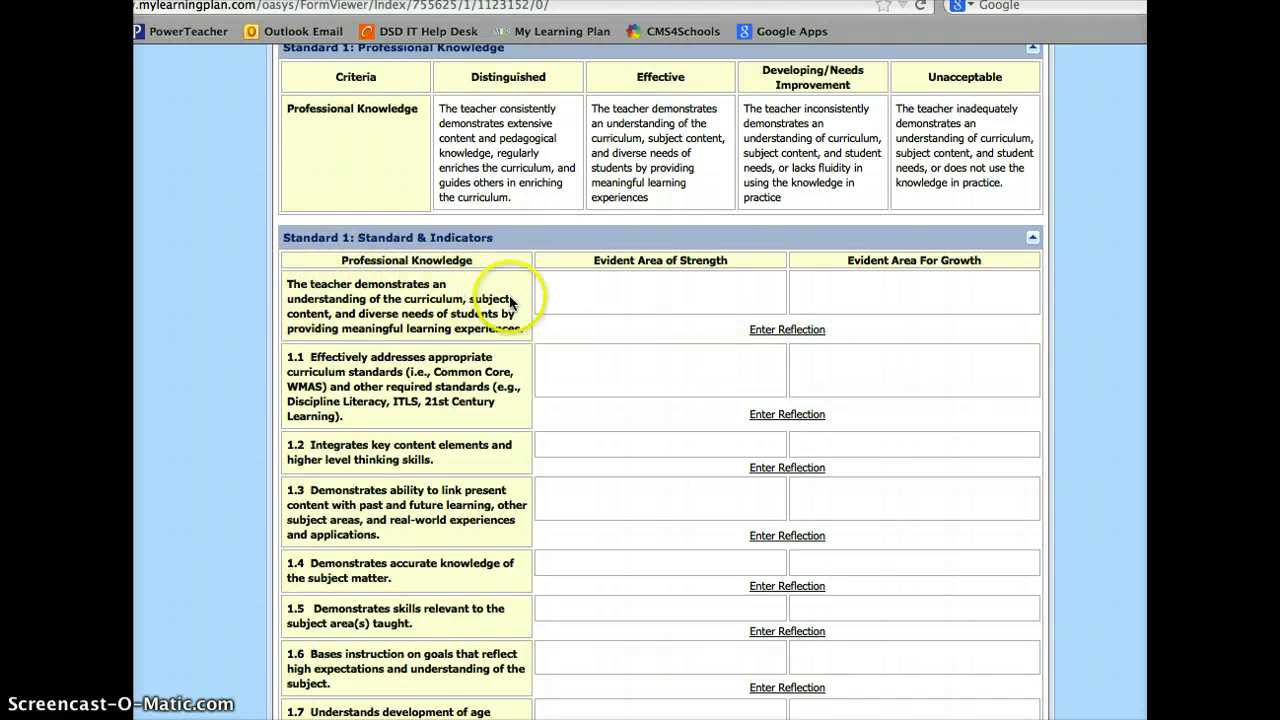
click(785, 333)
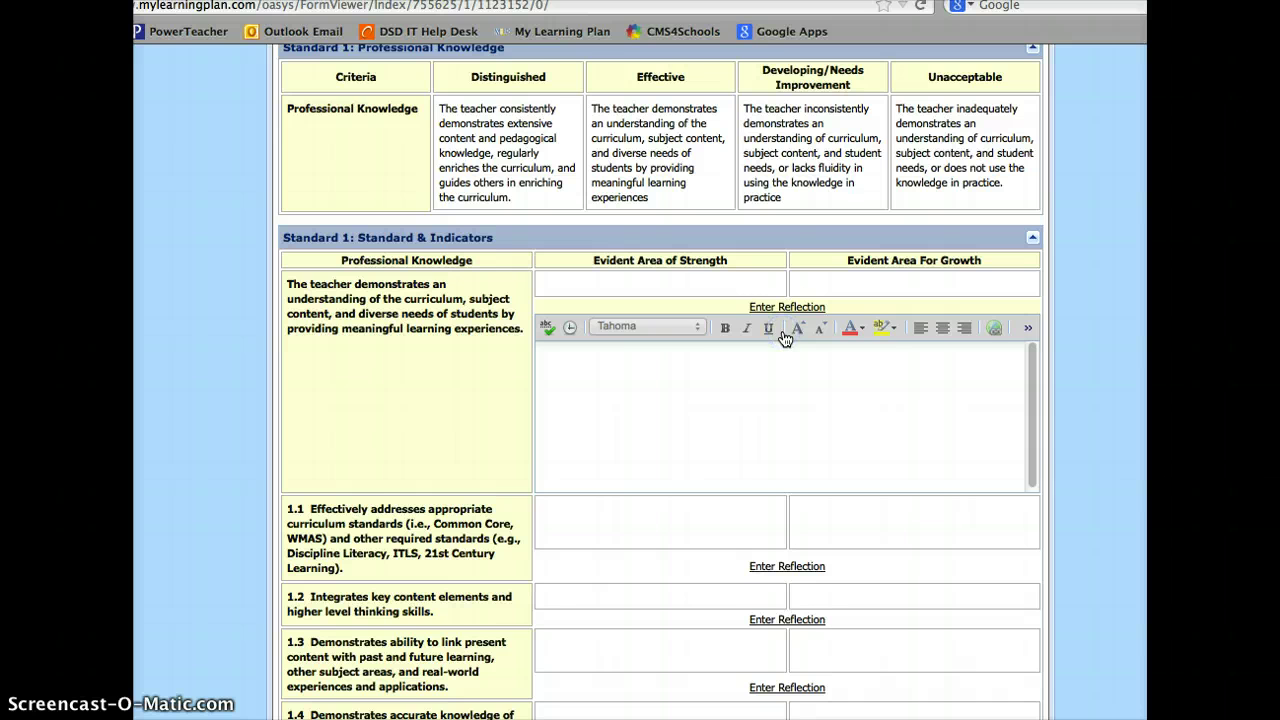
click(655, 374)
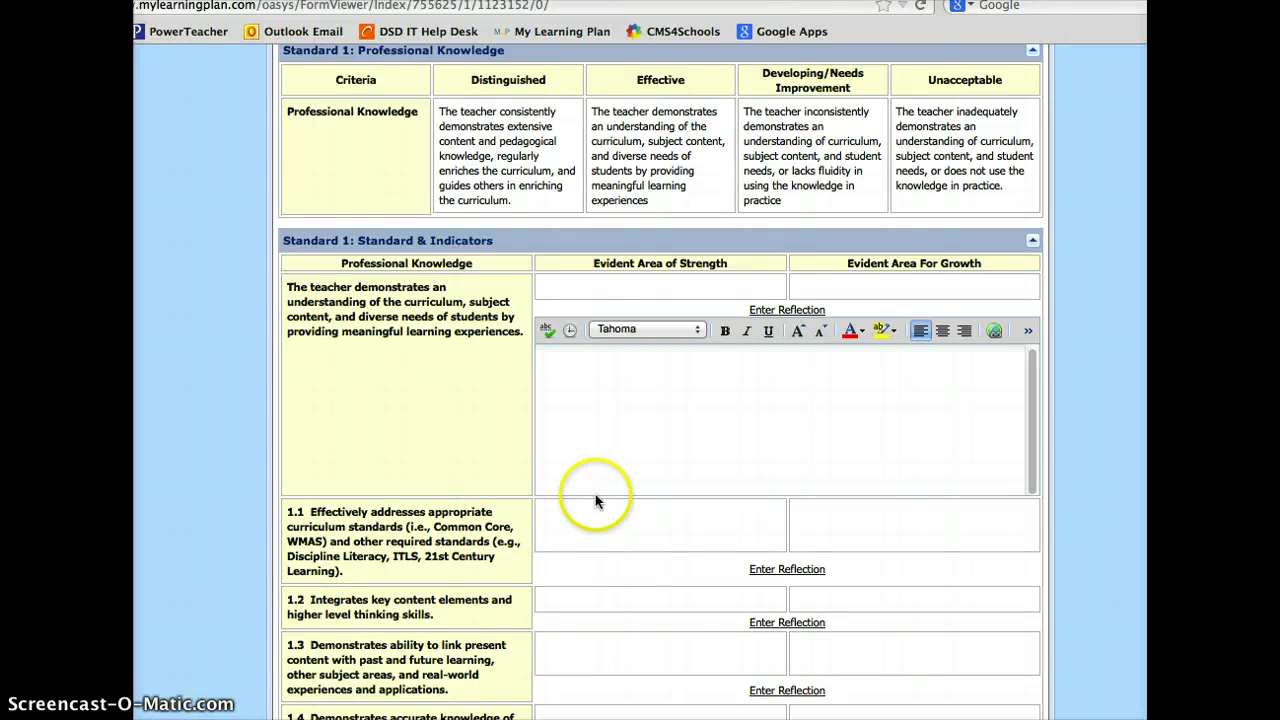
- Expand the Standard 2: Instructional Planning rubric and open the reflection editor for the overall standard
scroll(674, 426, down, 10)
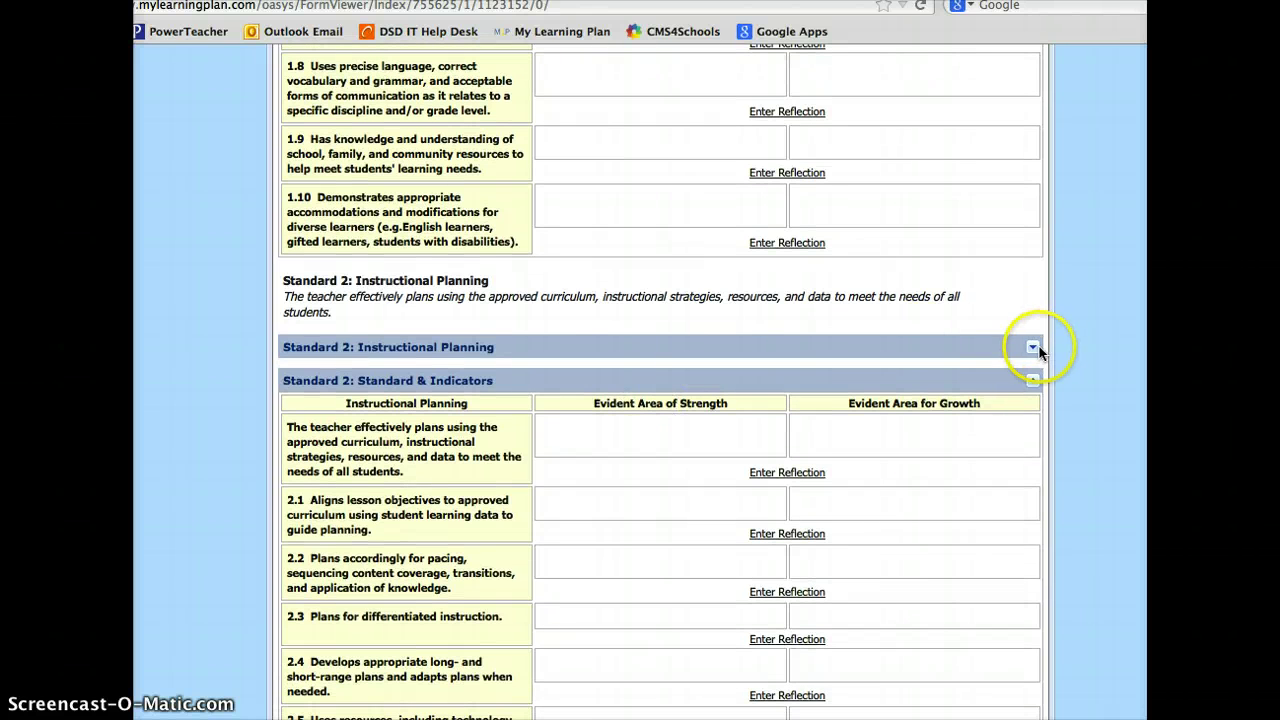
click(1033, 350)
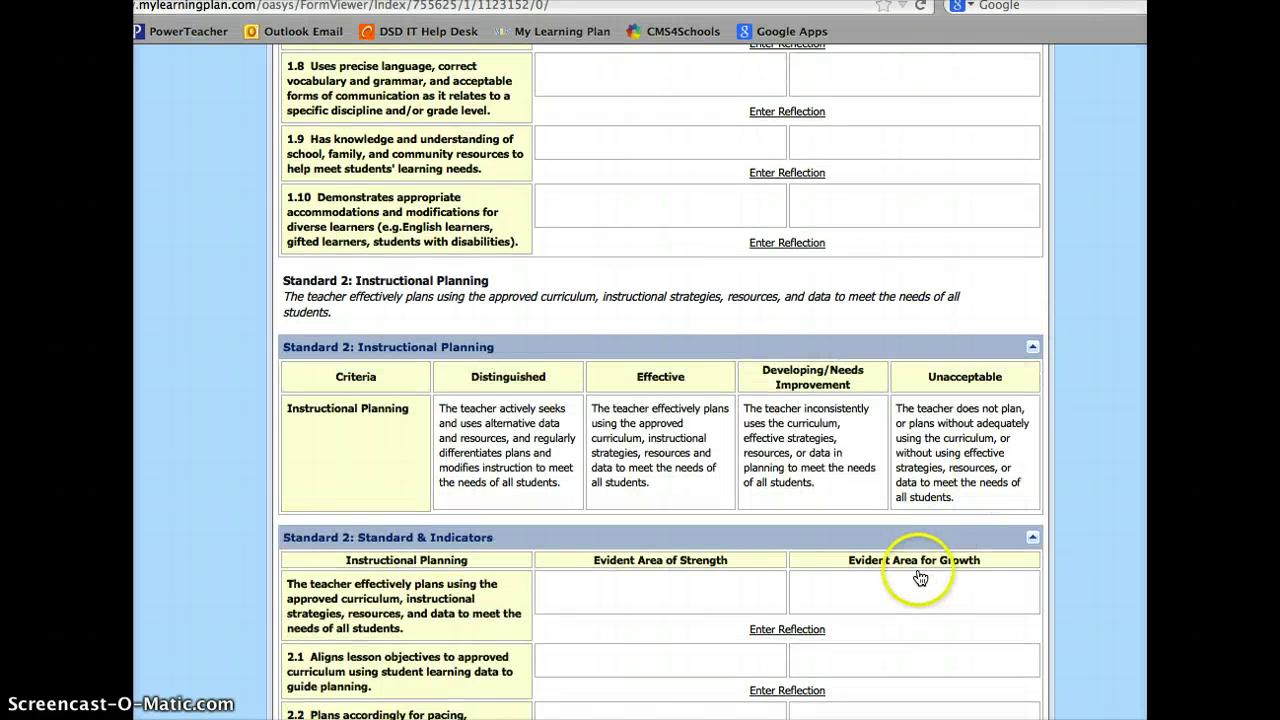
click(787, 629)
scroll(786, 632, down, 4)
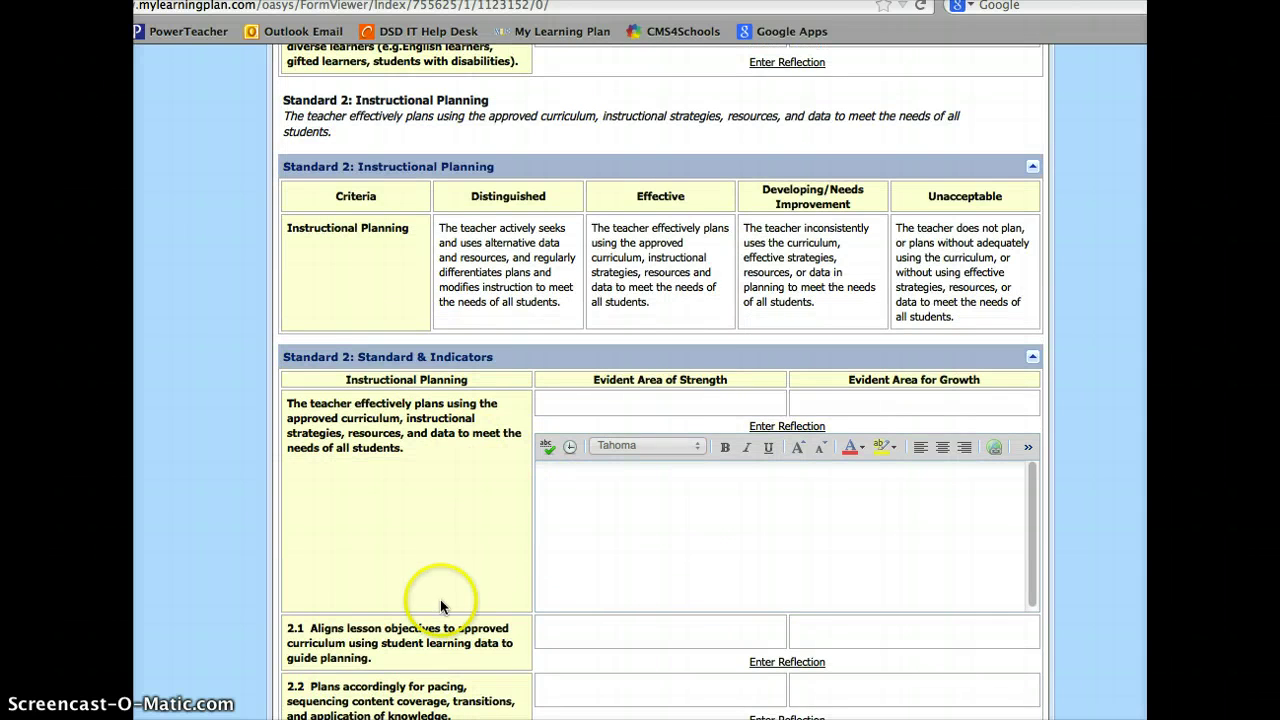
- Open the reflection editor for indicator 2.5 on using resources, including technology, to communicate effectively
scroll(441, 604, down, 4)
scroll(441, 604, down, 2)
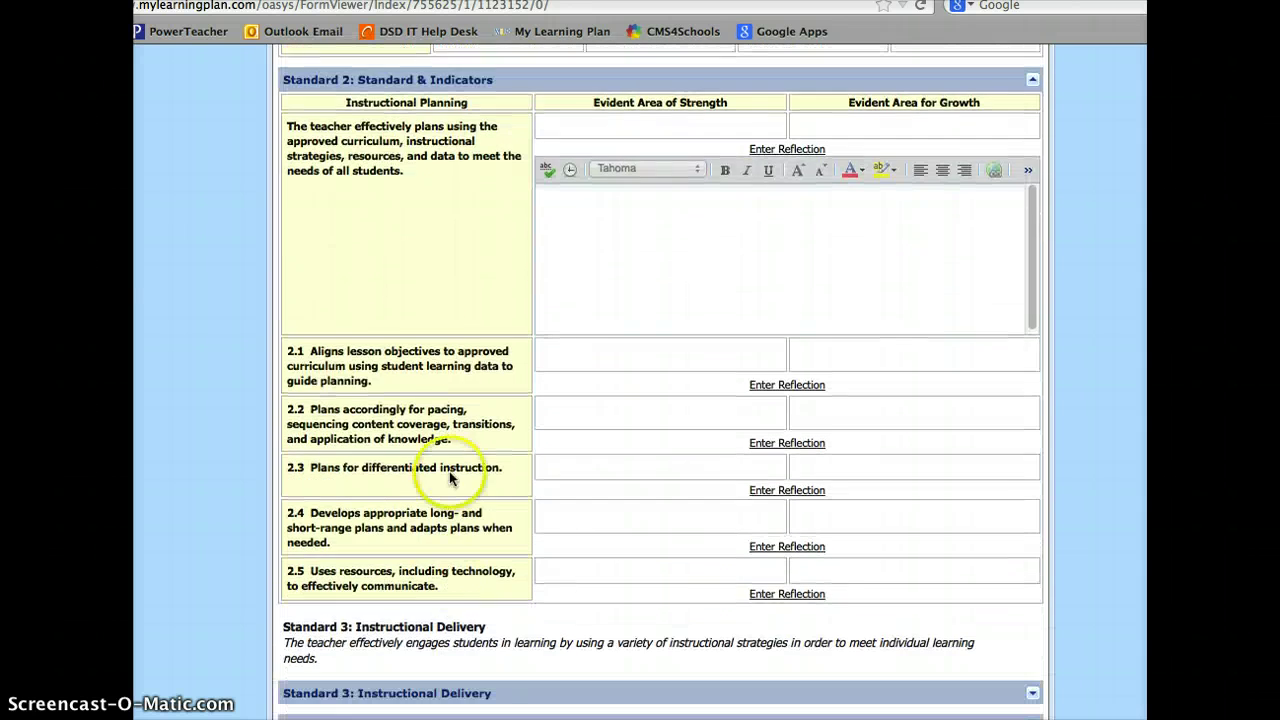
scroll(438, 484, down, 1)
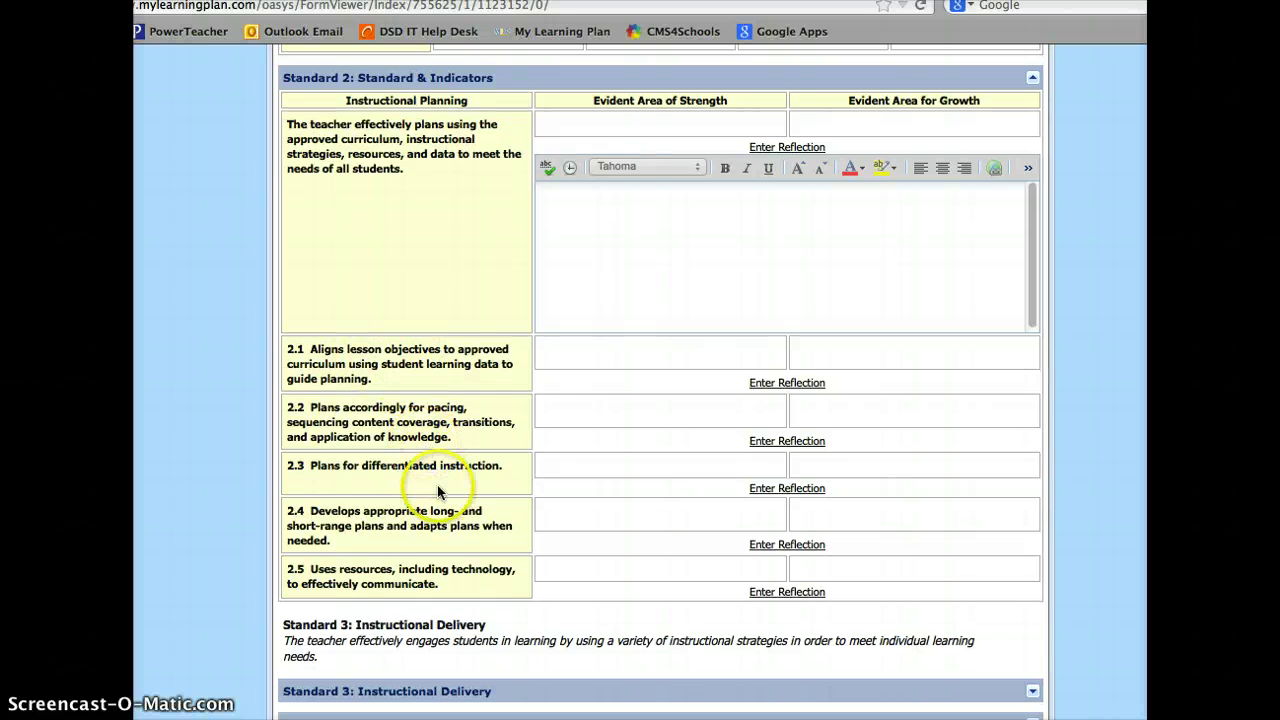
scroll(443, 508, down, 1)
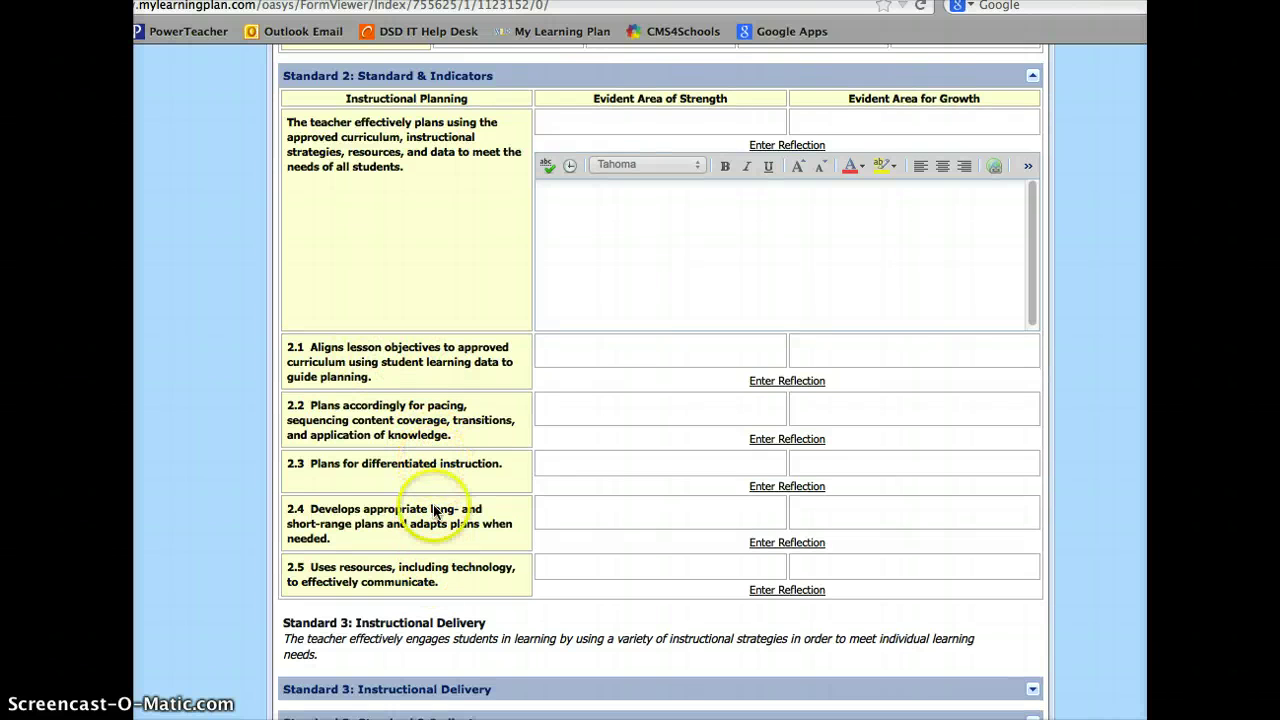
click(766, 588)
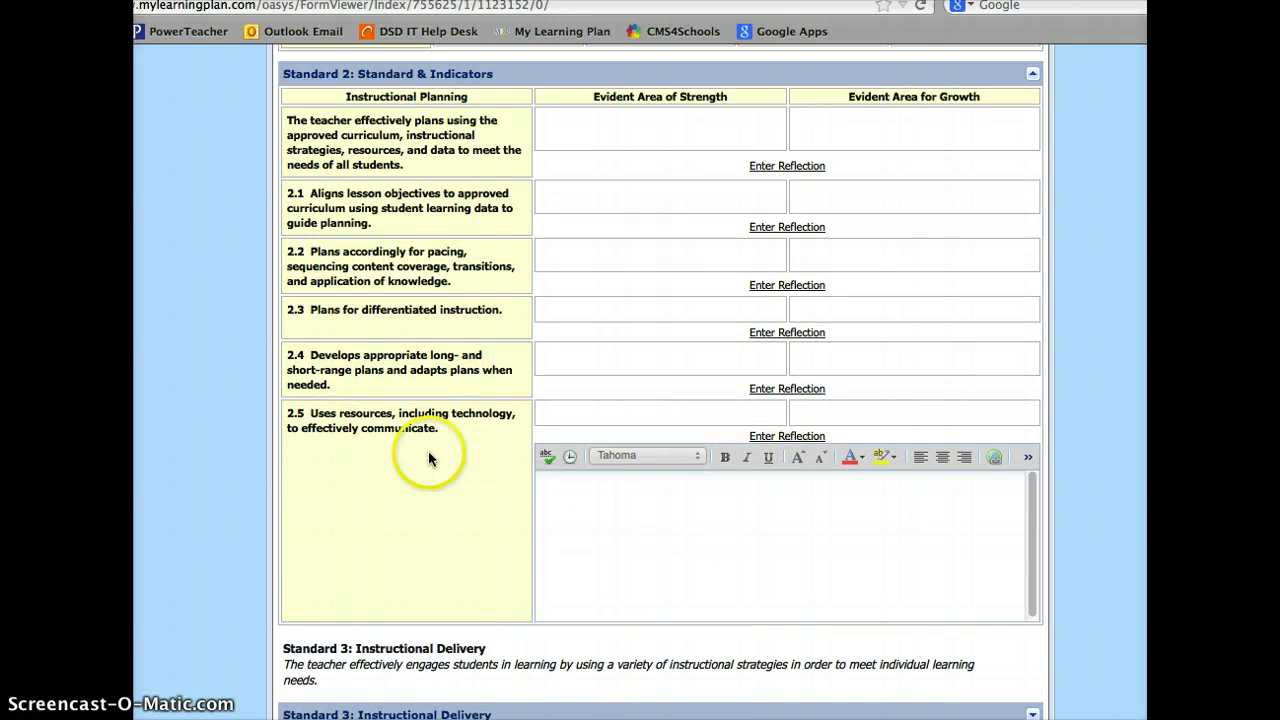
- Switch from the indicator 2.5 reflection back to the reflection editor for the overall Instructional Planning standard
scroll(477, 326, up, 3)
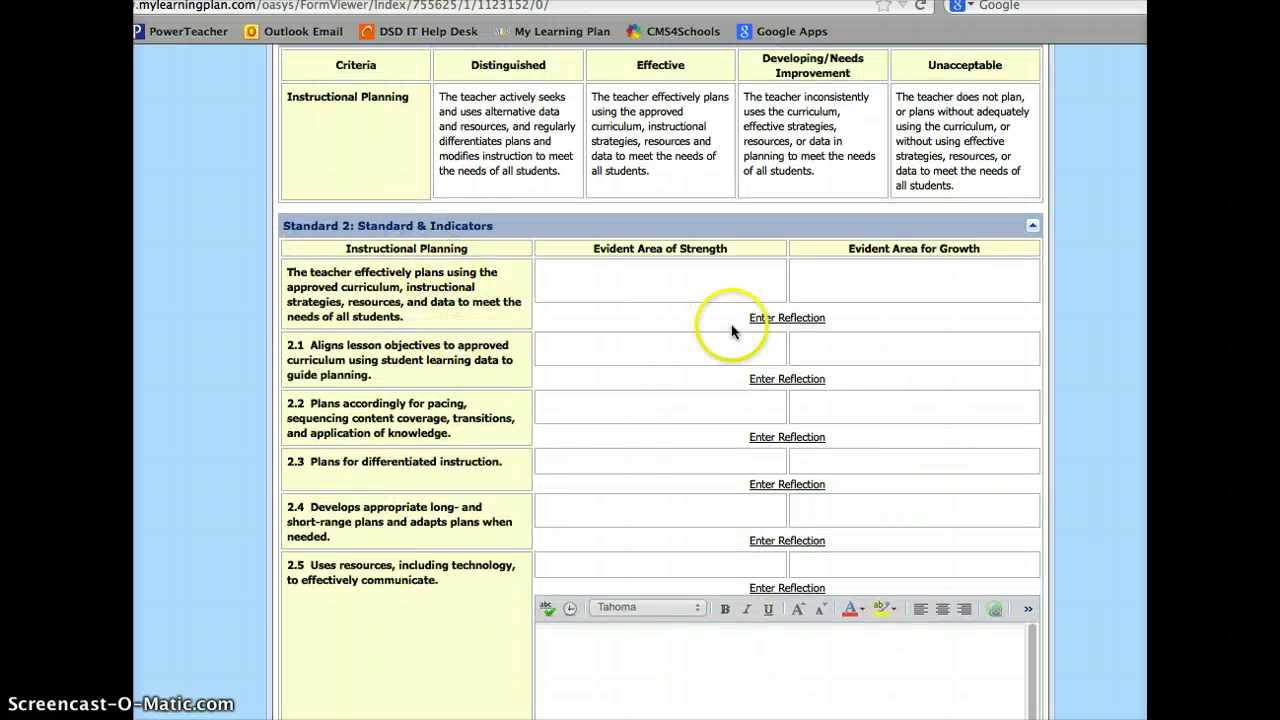
click(790, 318)
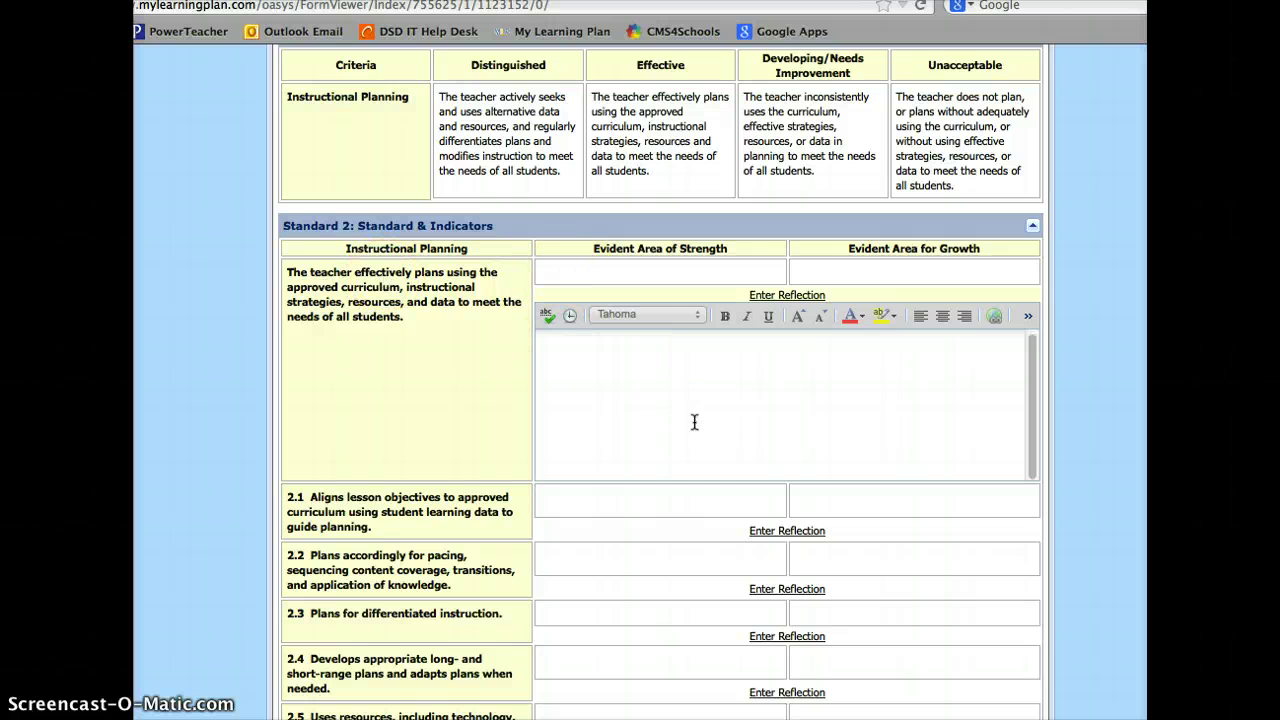
click(686, 491)
- Examine the strength, growth and reflection fields for the indicators in Standard 3, Standard 4 and the start of Standard 5
scroll(686, 491, down, 10)
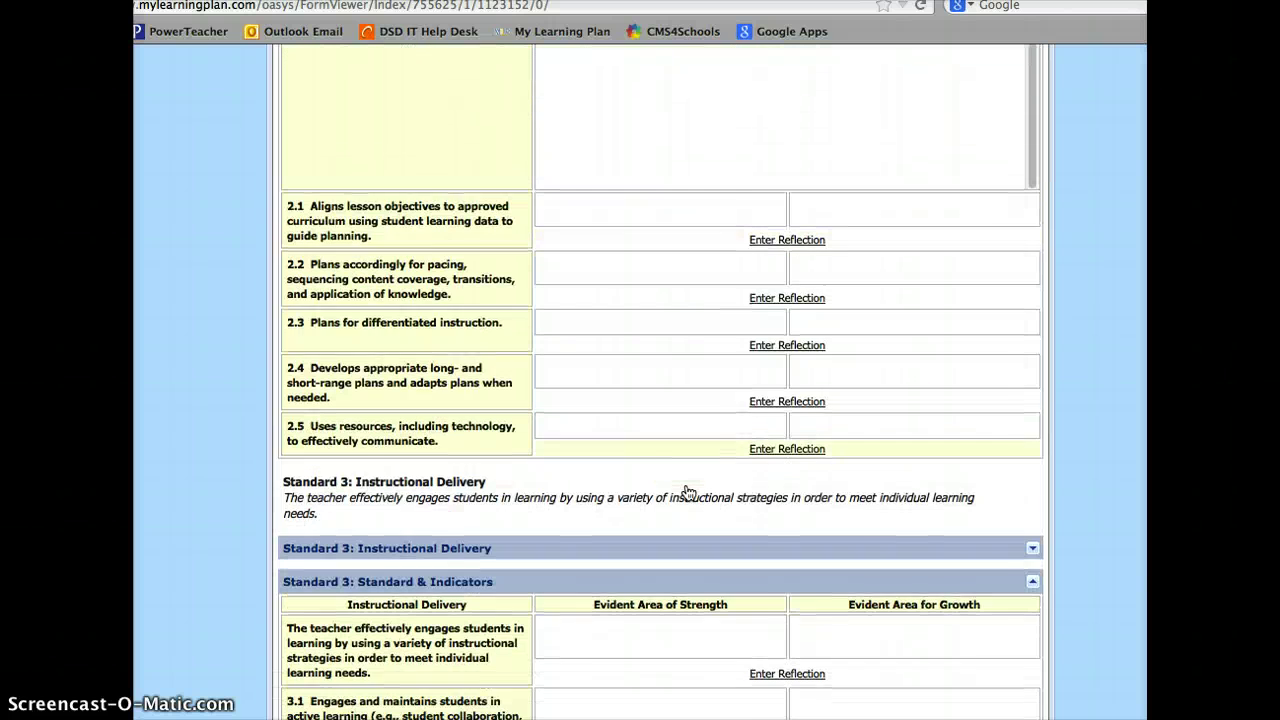
scroll(688, 492, down, 9)
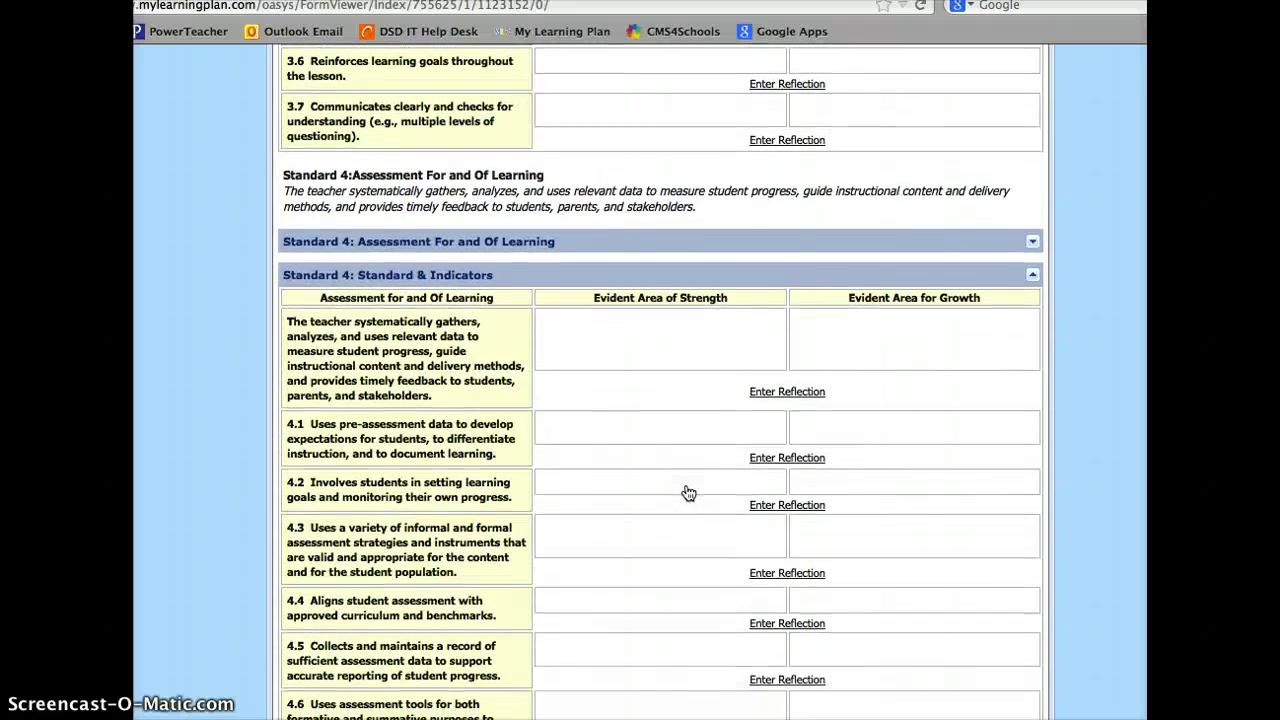
scroll(688, 492, down, 7)
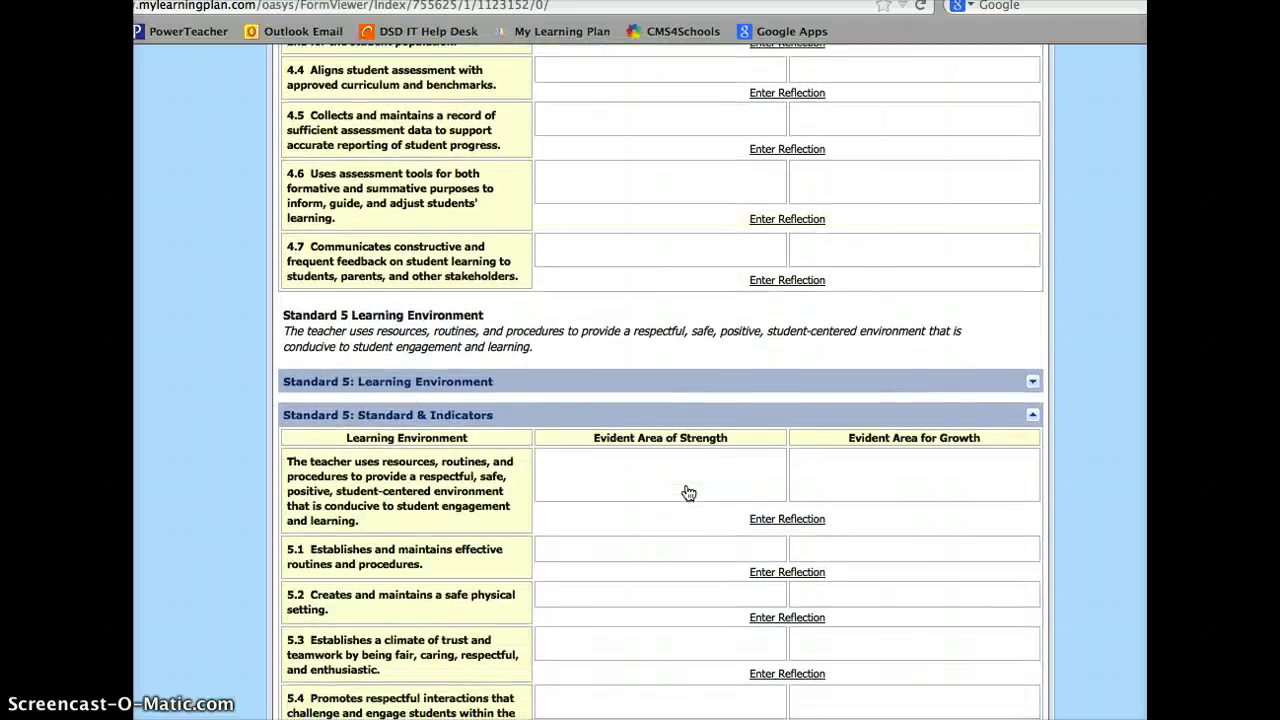
scroll(688, 492, up, 9)
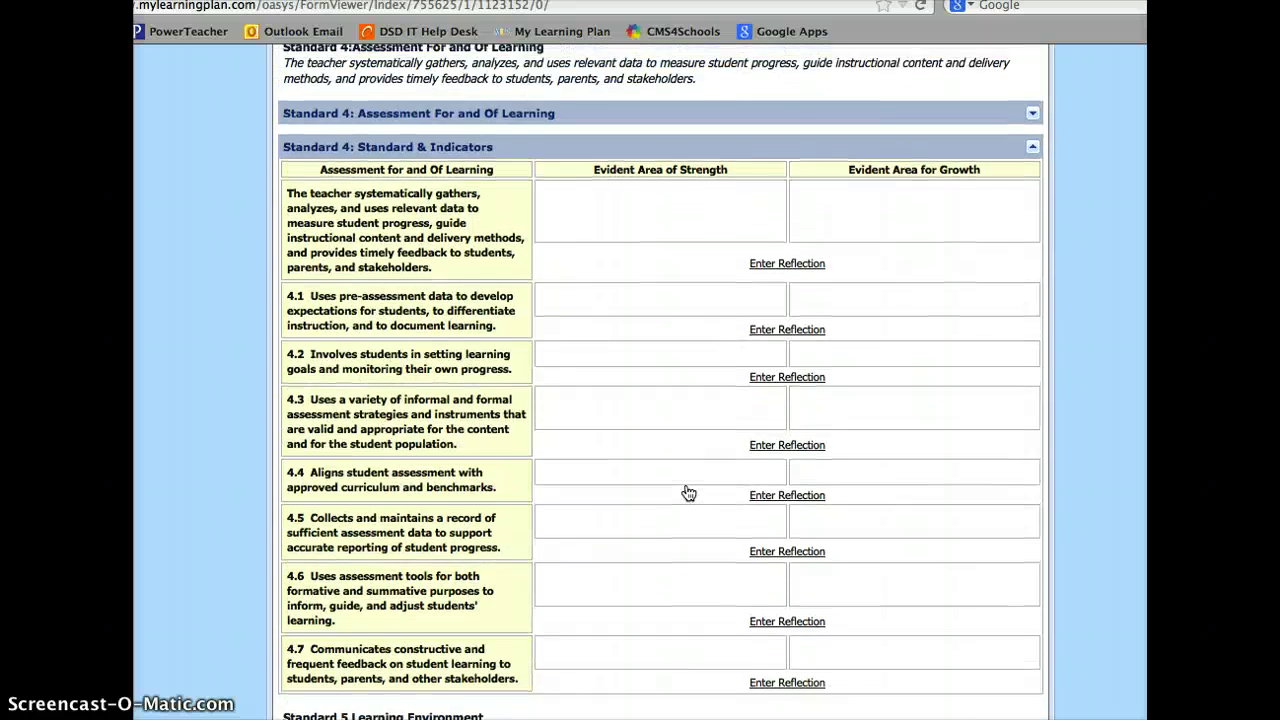
scroll(688, 492, up, 3)
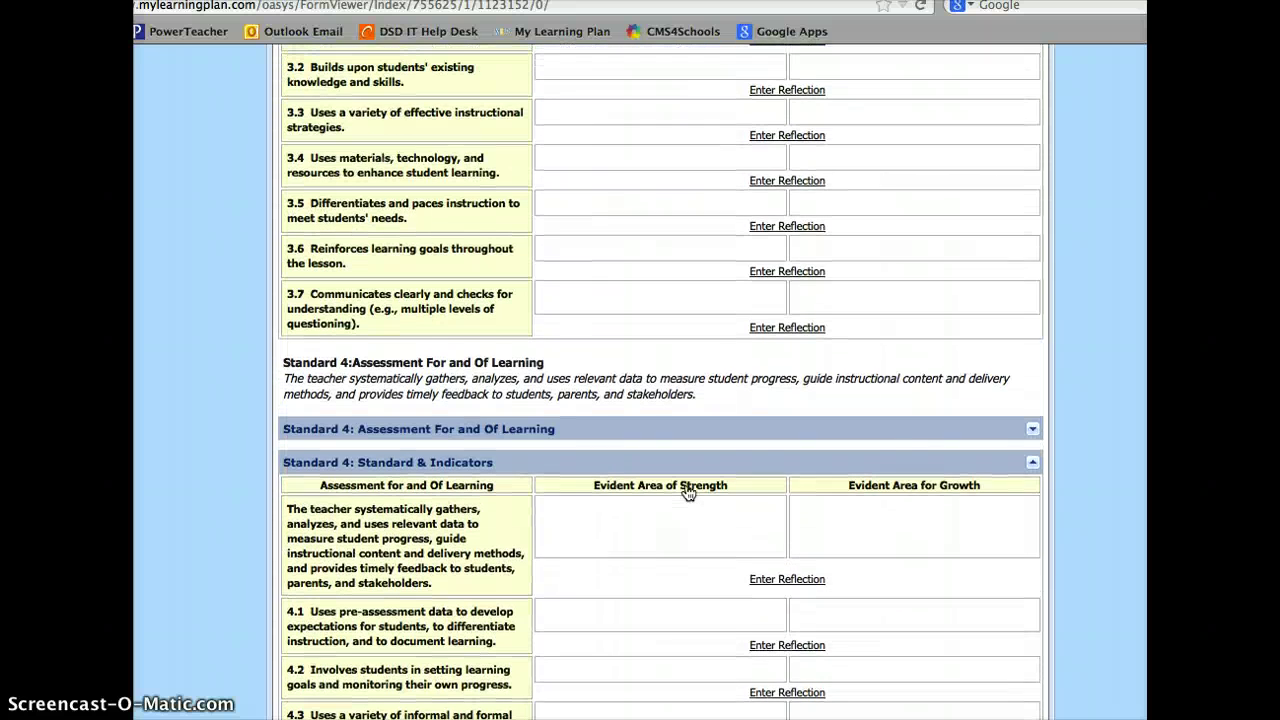
scroll(688, 492, up, 1)
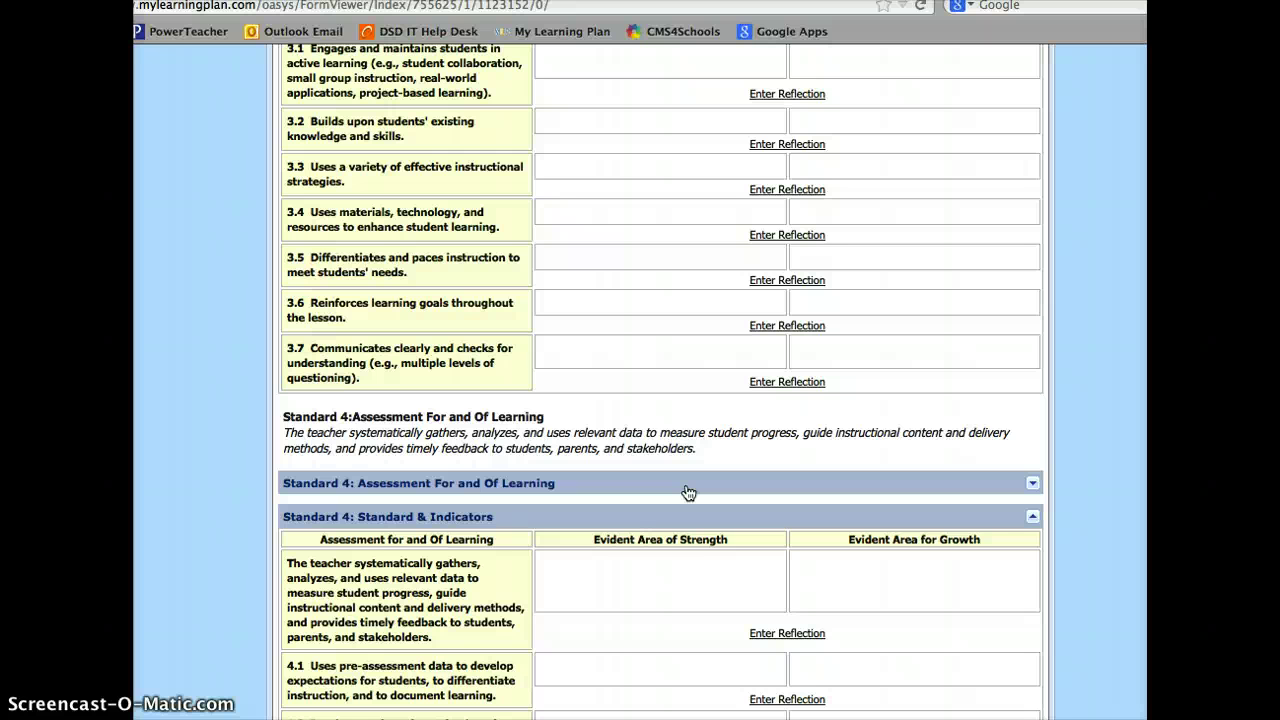
scroll(688, 492, up, 2)
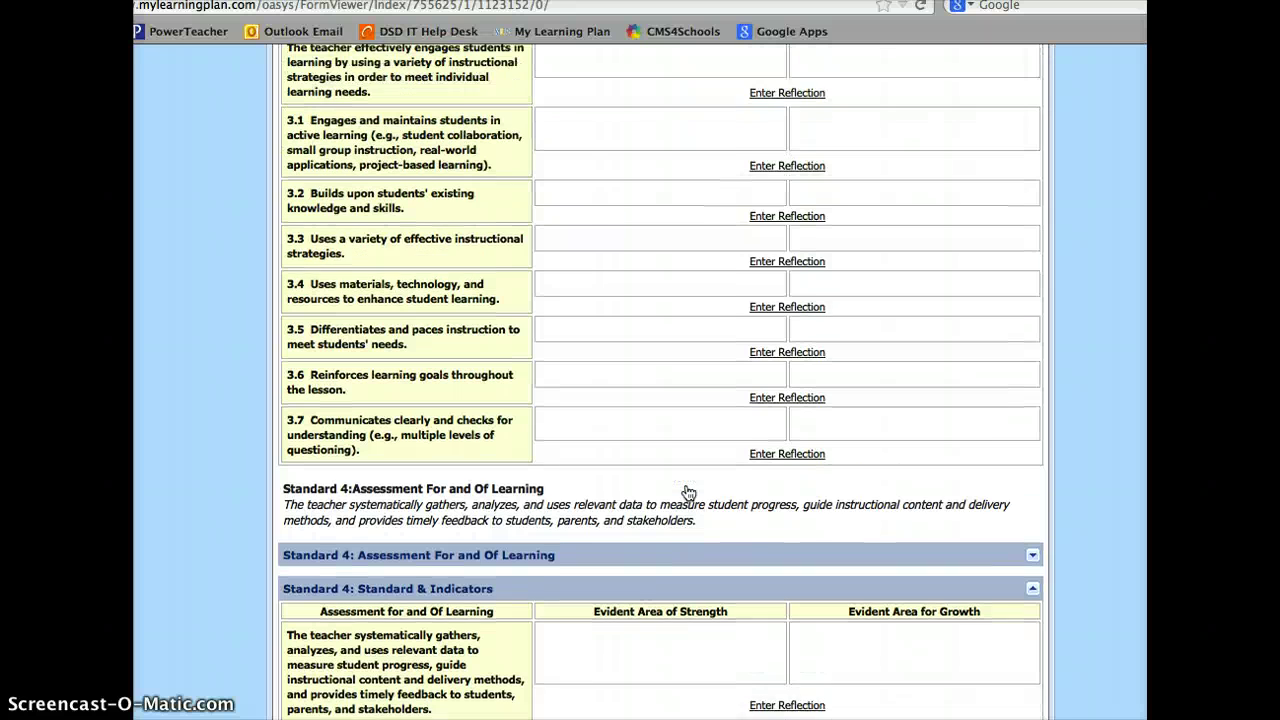
scroll(688, 492, up, 2)
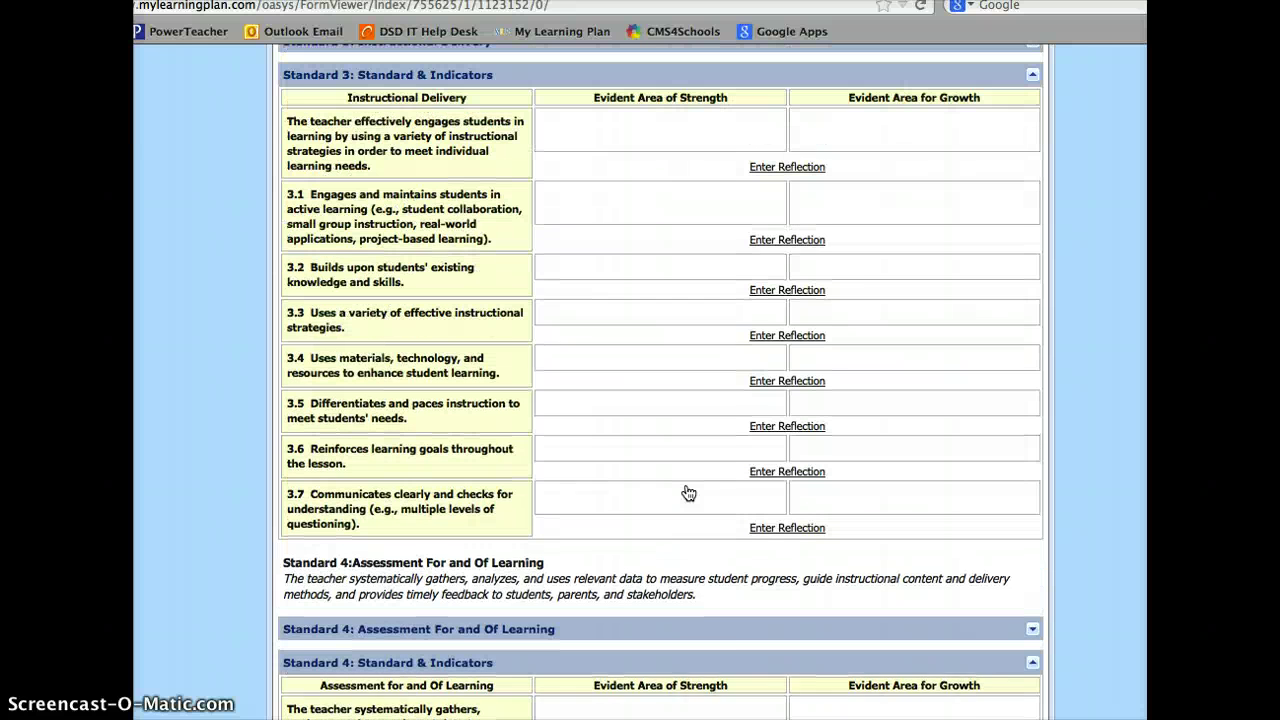
scroll(688, 492, up, 6)
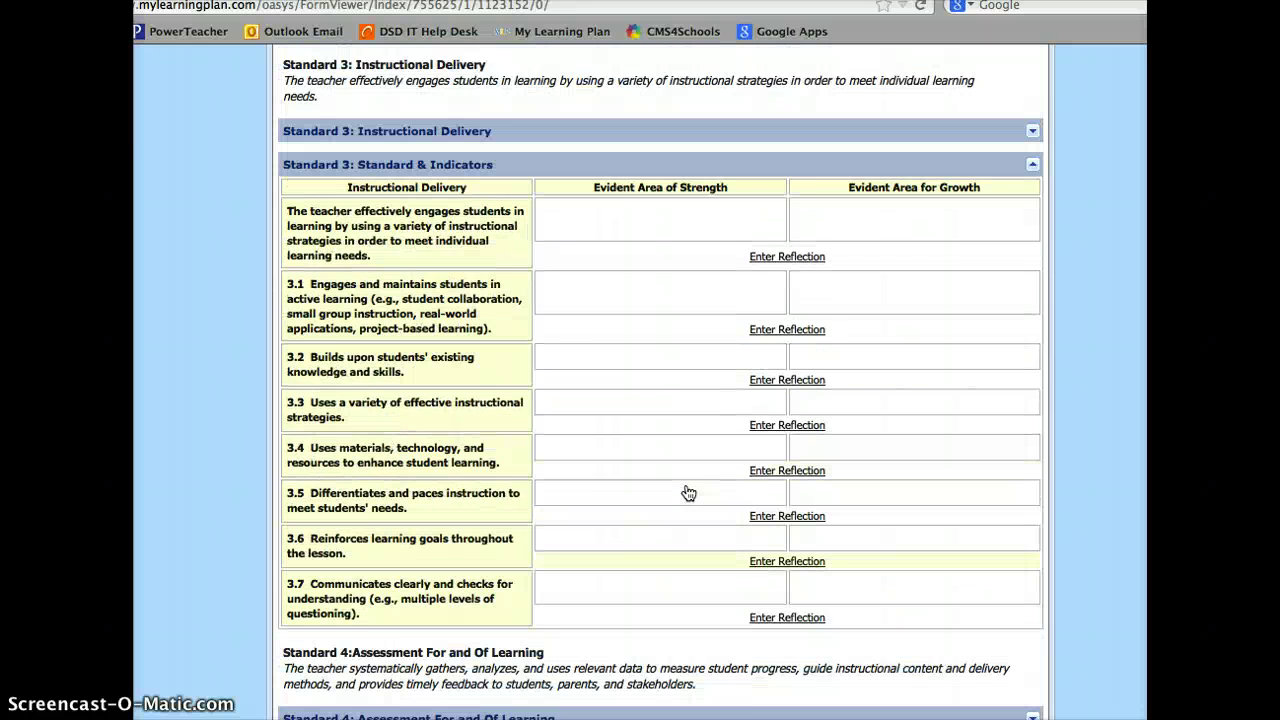
- Open the reflection editor for the overall Standard 3: Instructional Delivery row and place the cursor in its text area
click(690, 476)
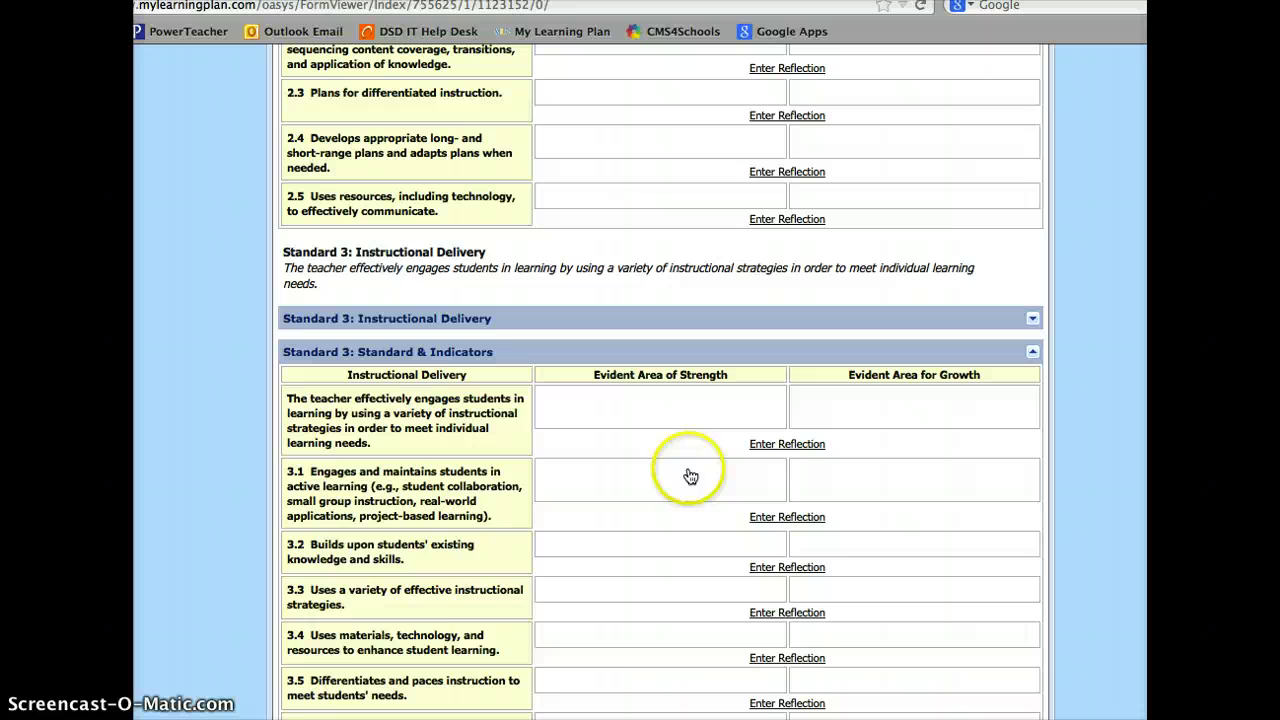
click(789, 444)
click(558, 487)
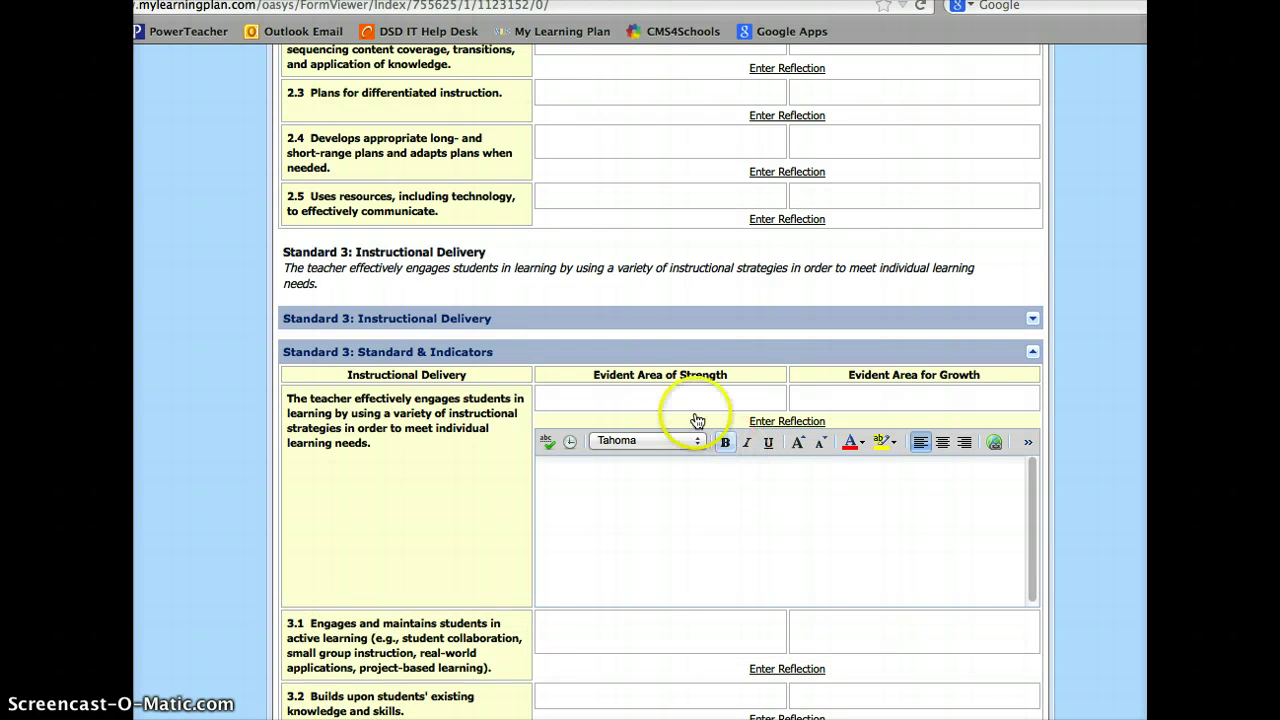
scroll(452, 384, up, 1)
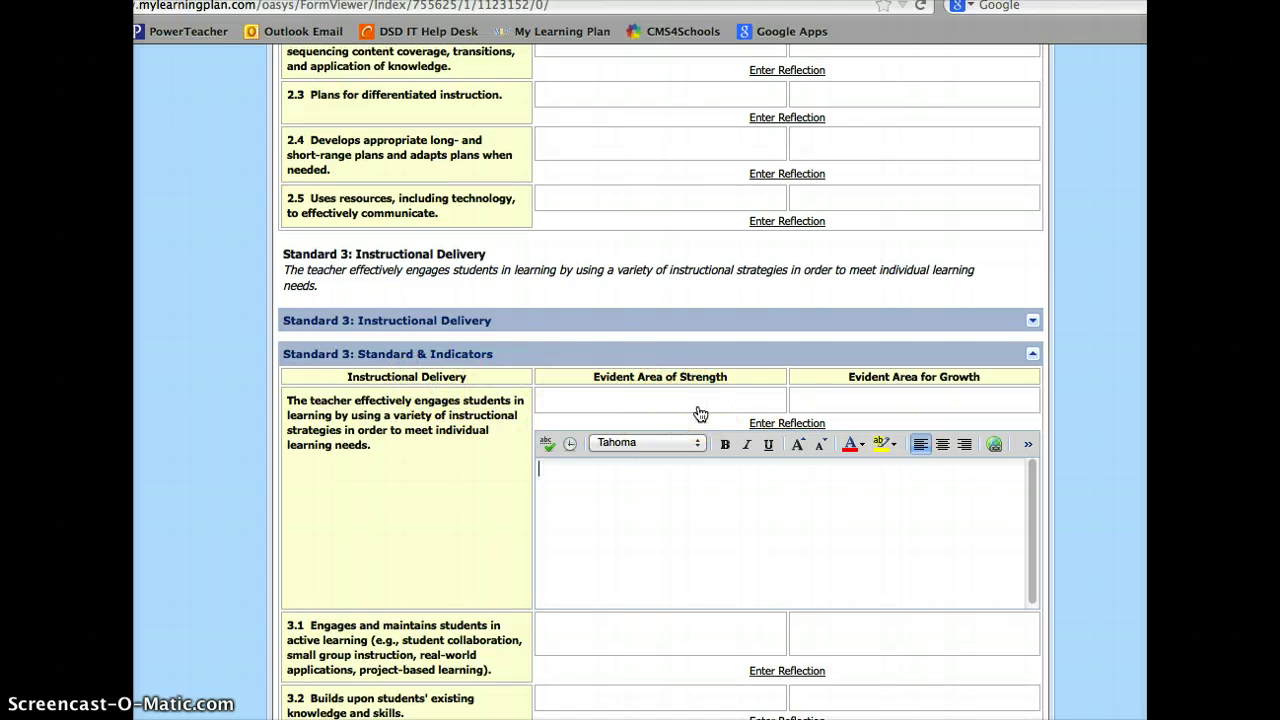
- Mark the overall Standard 3: Instructional Delivery row as an evident area of strength
click(699, 404)
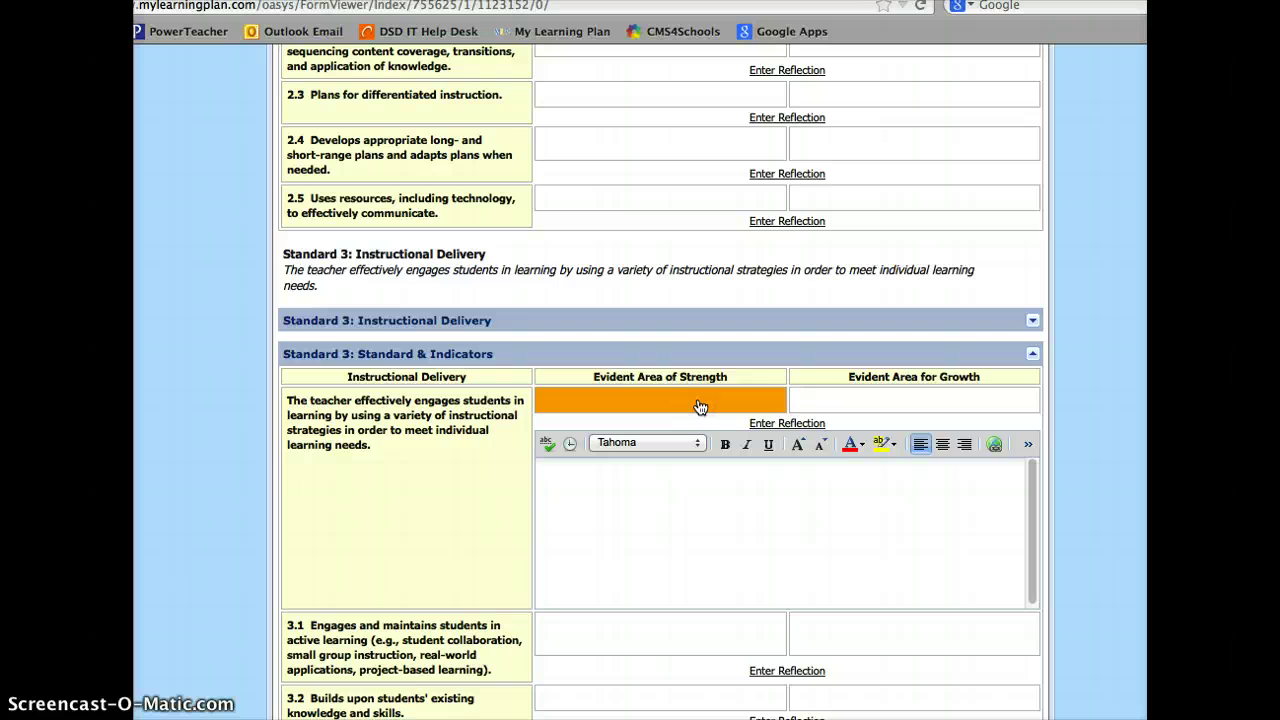
scroll(700, 406, up, 5)
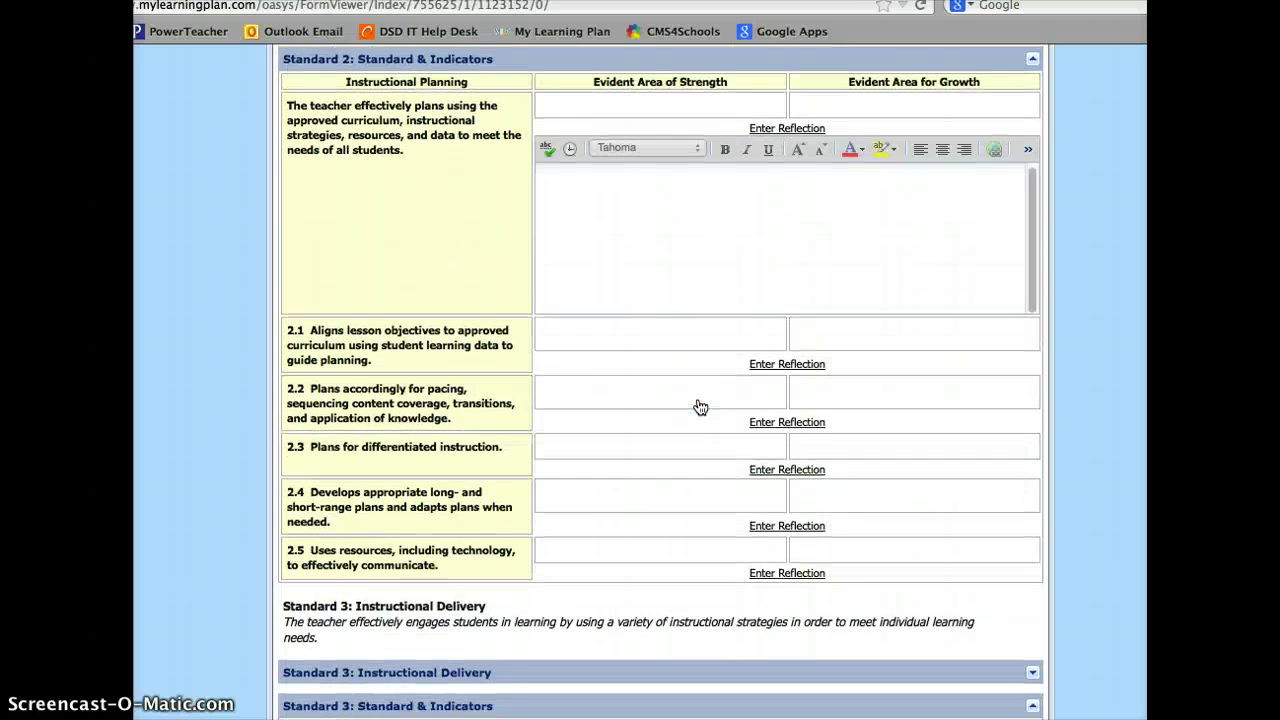
- Mark the overall Standard 4: Assessment For and Of Learning row as an evident area for growth and open its reflection editor
scroll(700, 406, down, 15)
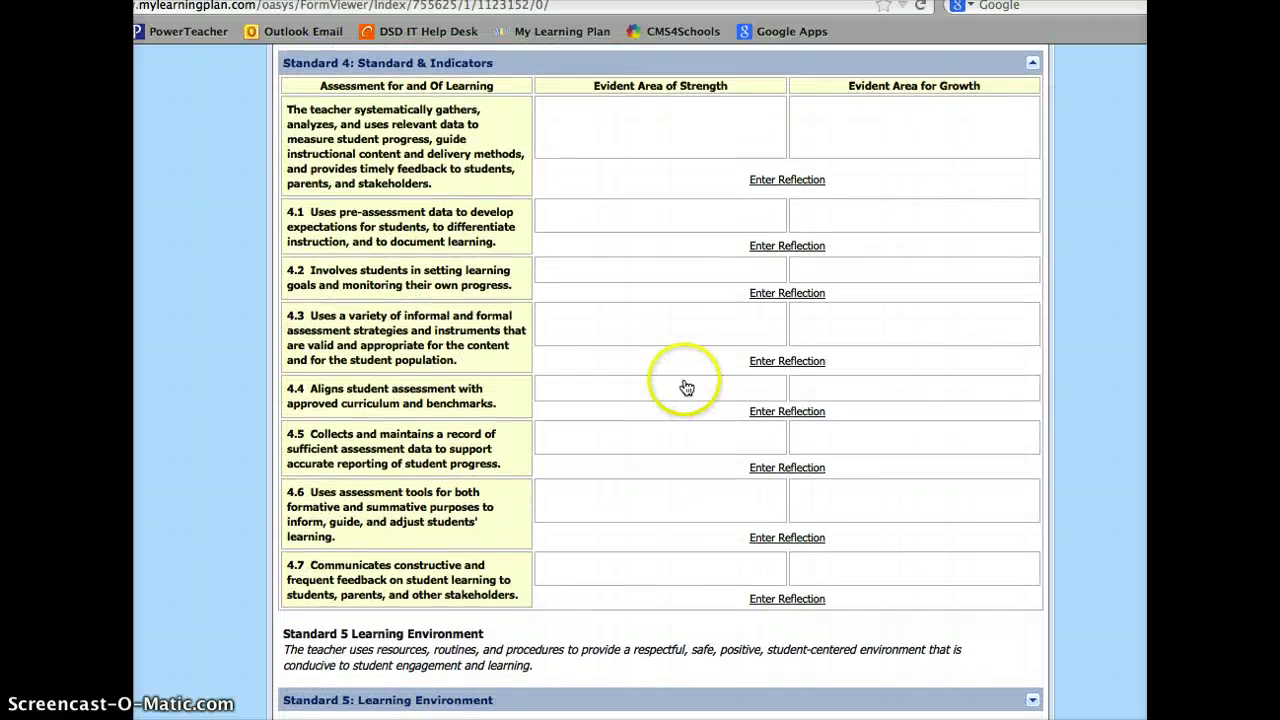
scroll(680, 384, up, 1)
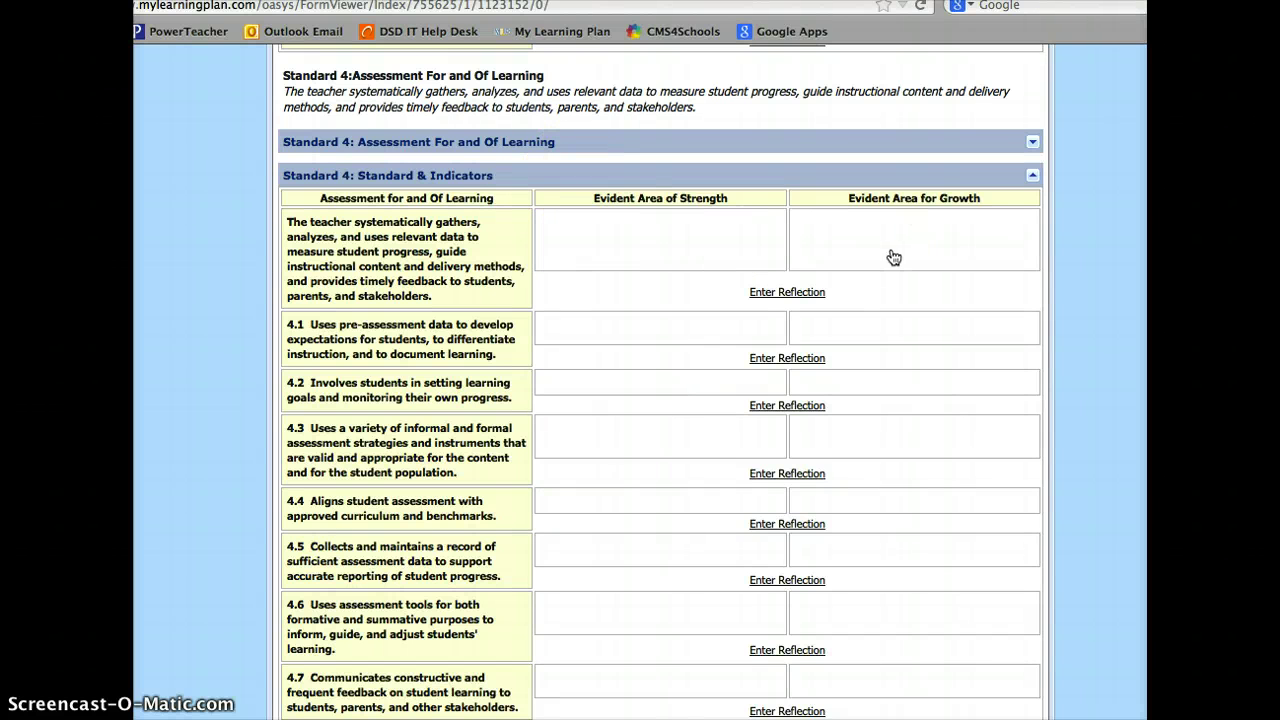
scroll(893, 257, up, 1)
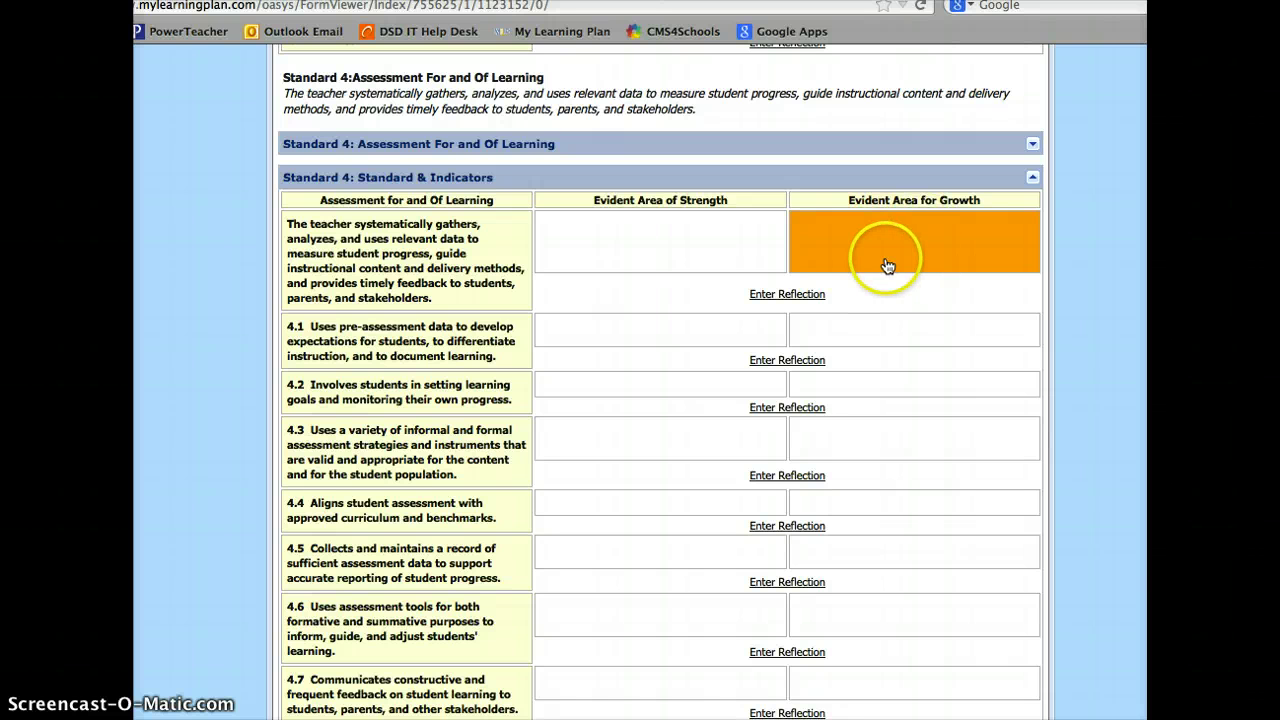
click(792, 296)
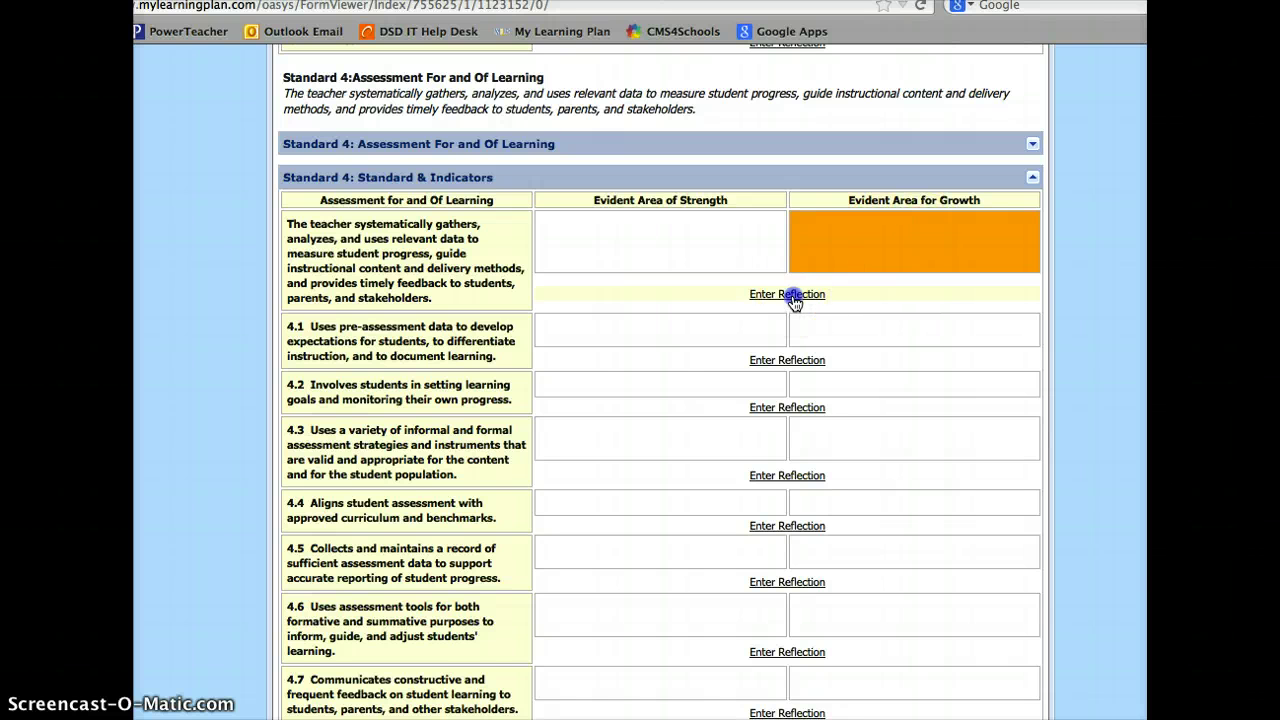
click(639, 317)
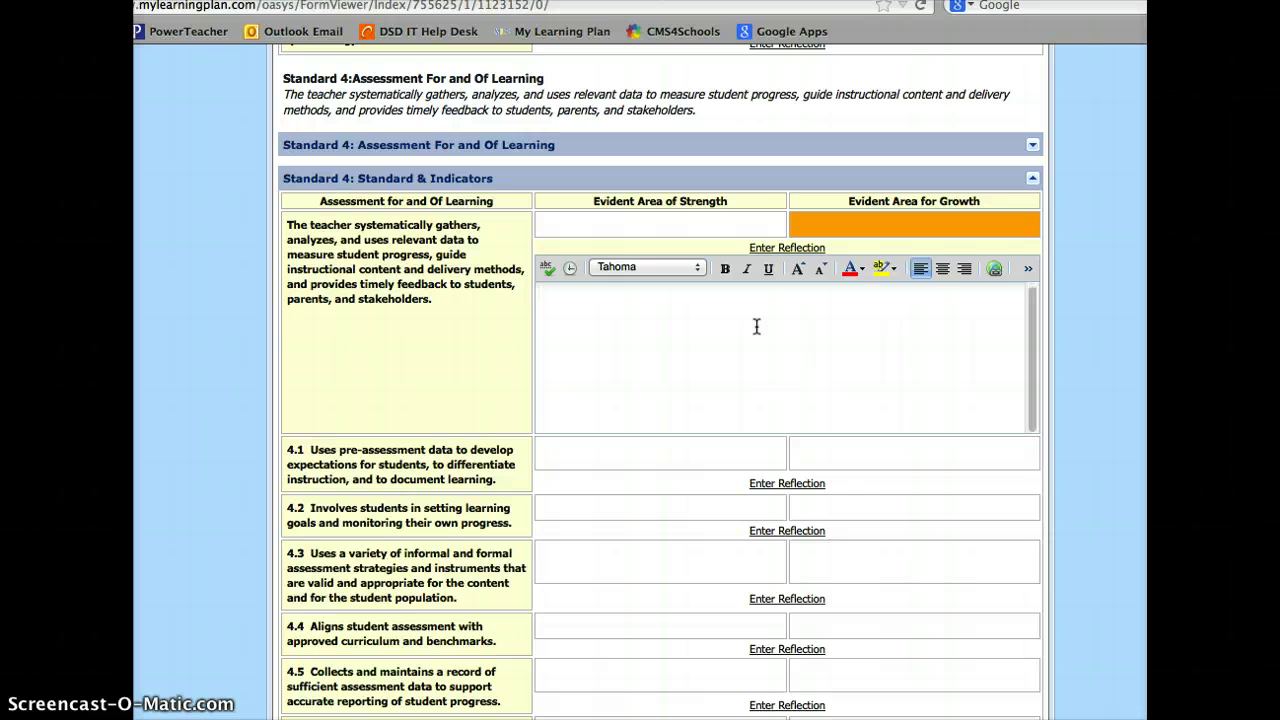
- Mark indicator 4.5 on assessment records as an evident area for growth and place the cursor in the overall Standard 4 reflection
scroll(510, 630, down, 4)
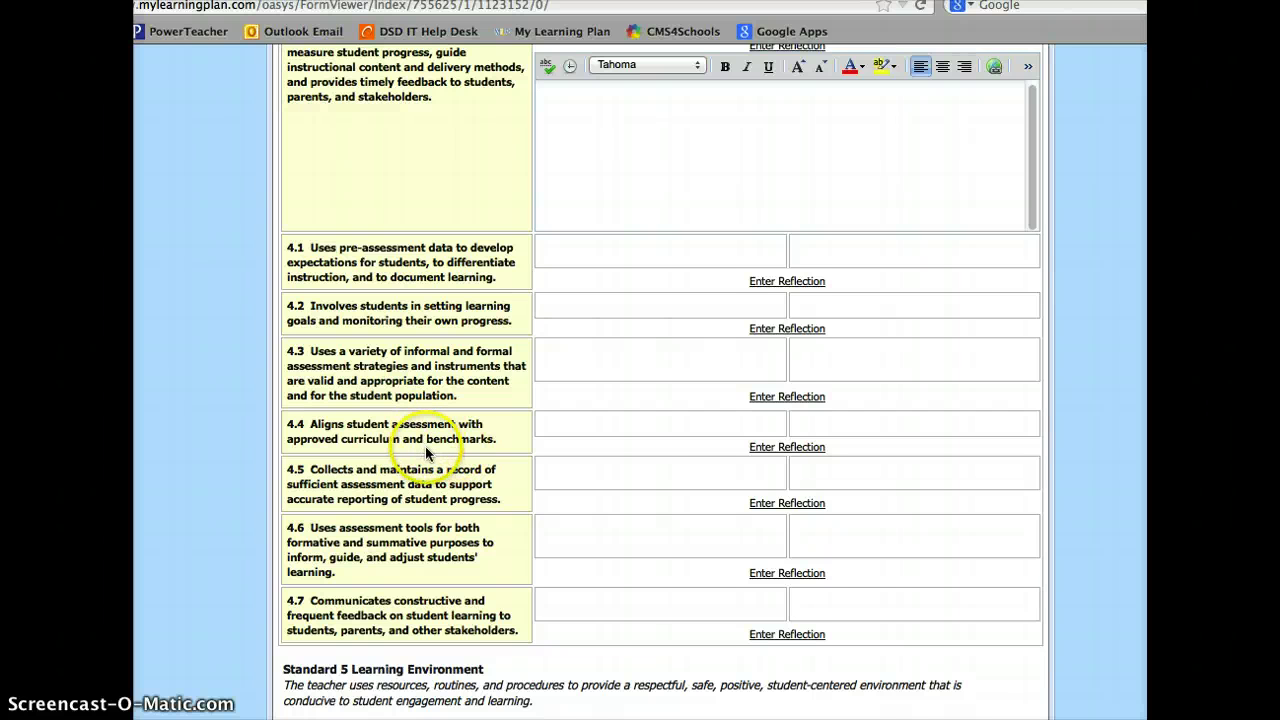
scroll(424, 492, up, 1)
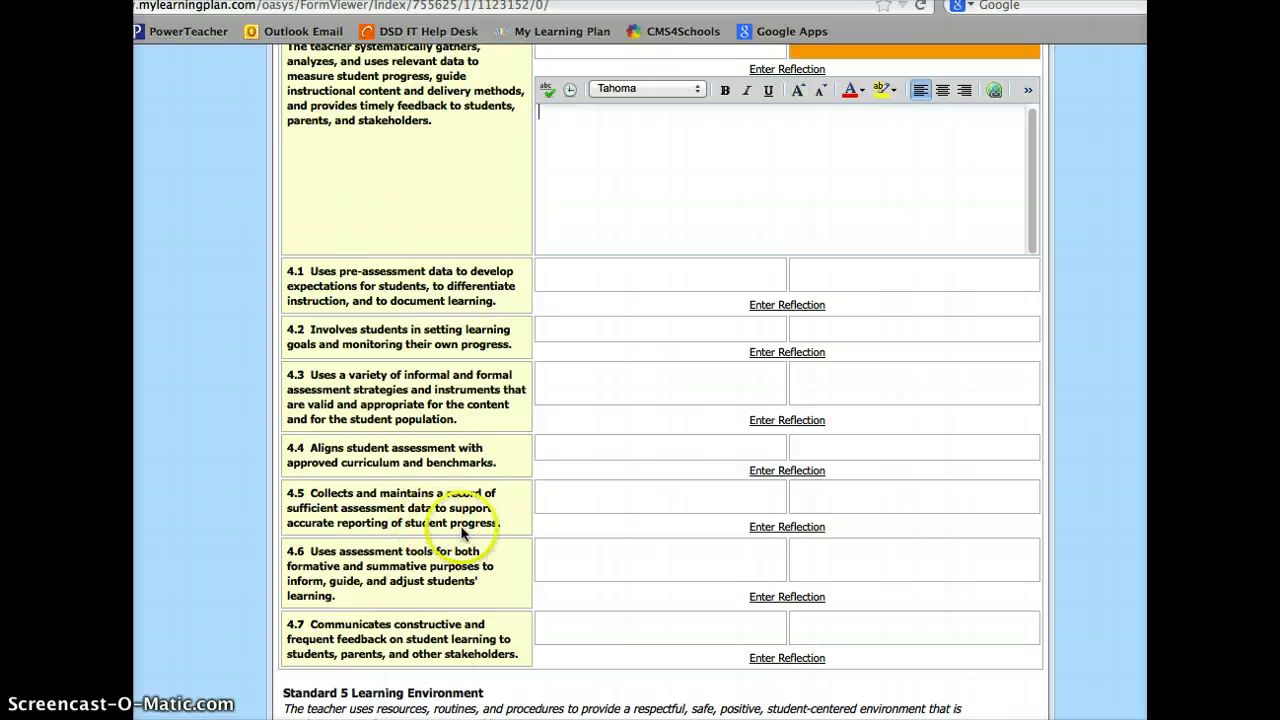
scroll(445, 530, up, 1)
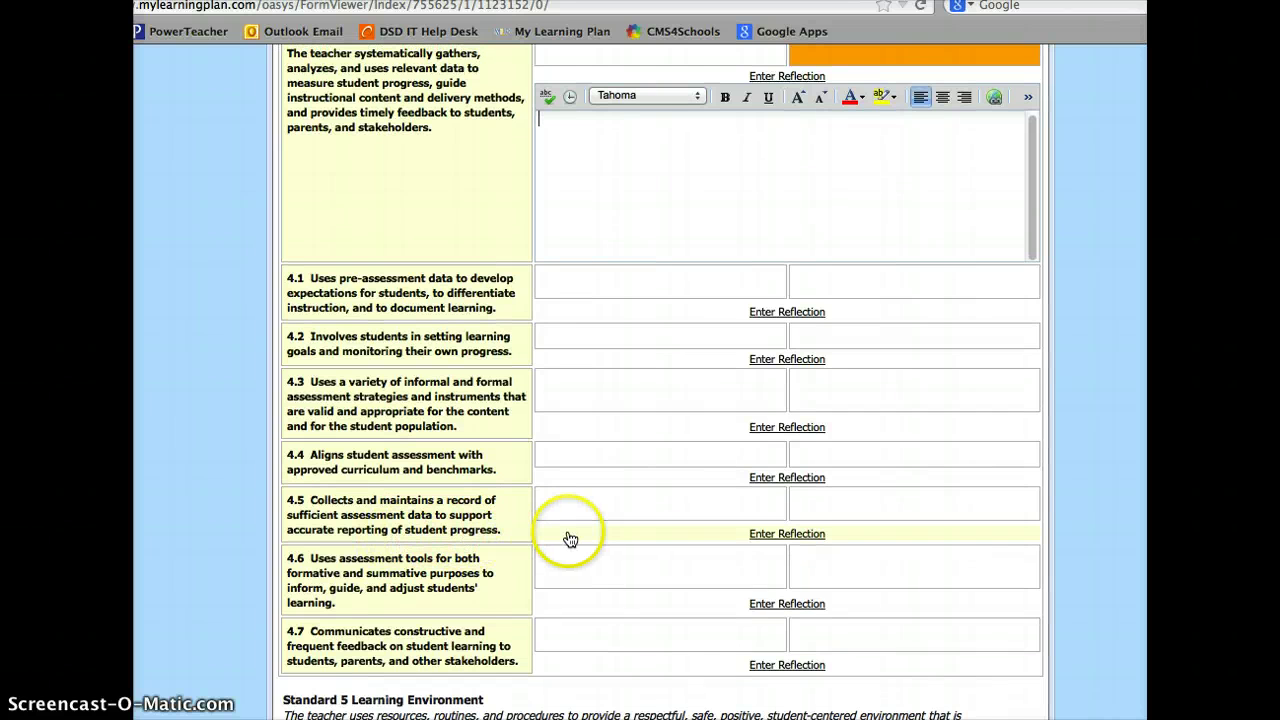
click(819, 516)
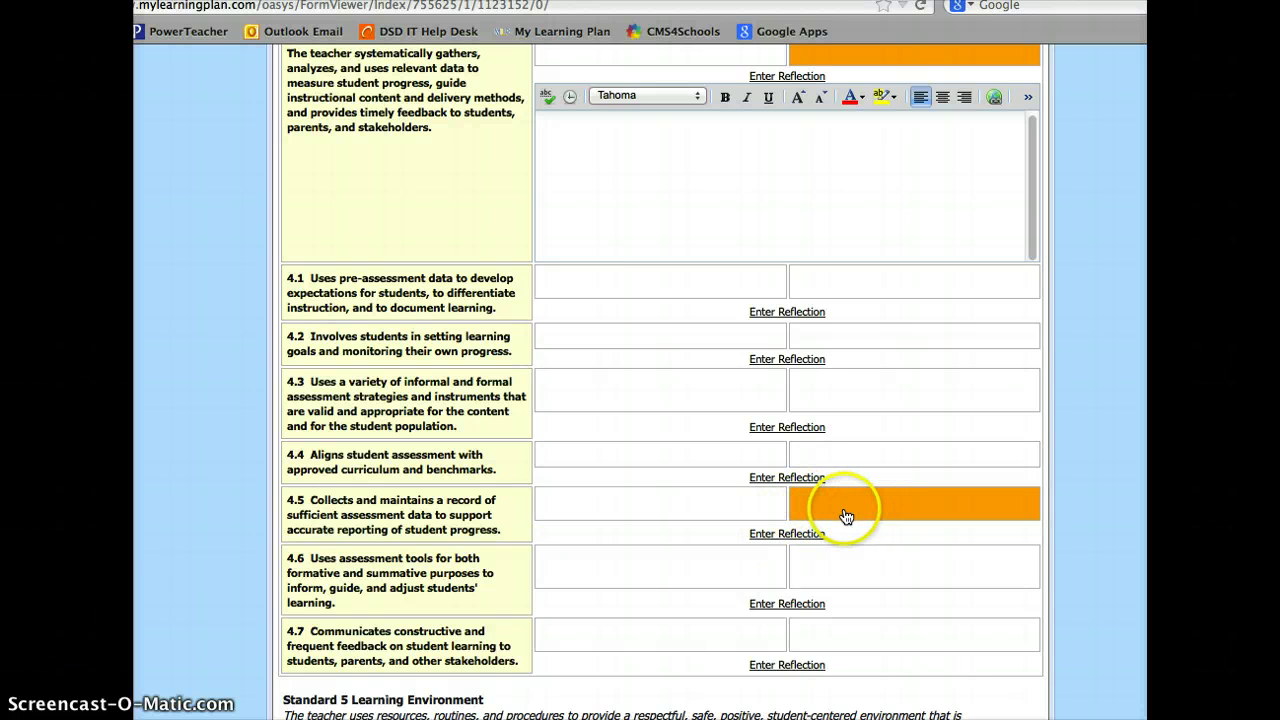
scroll(845, 500, up, 4)
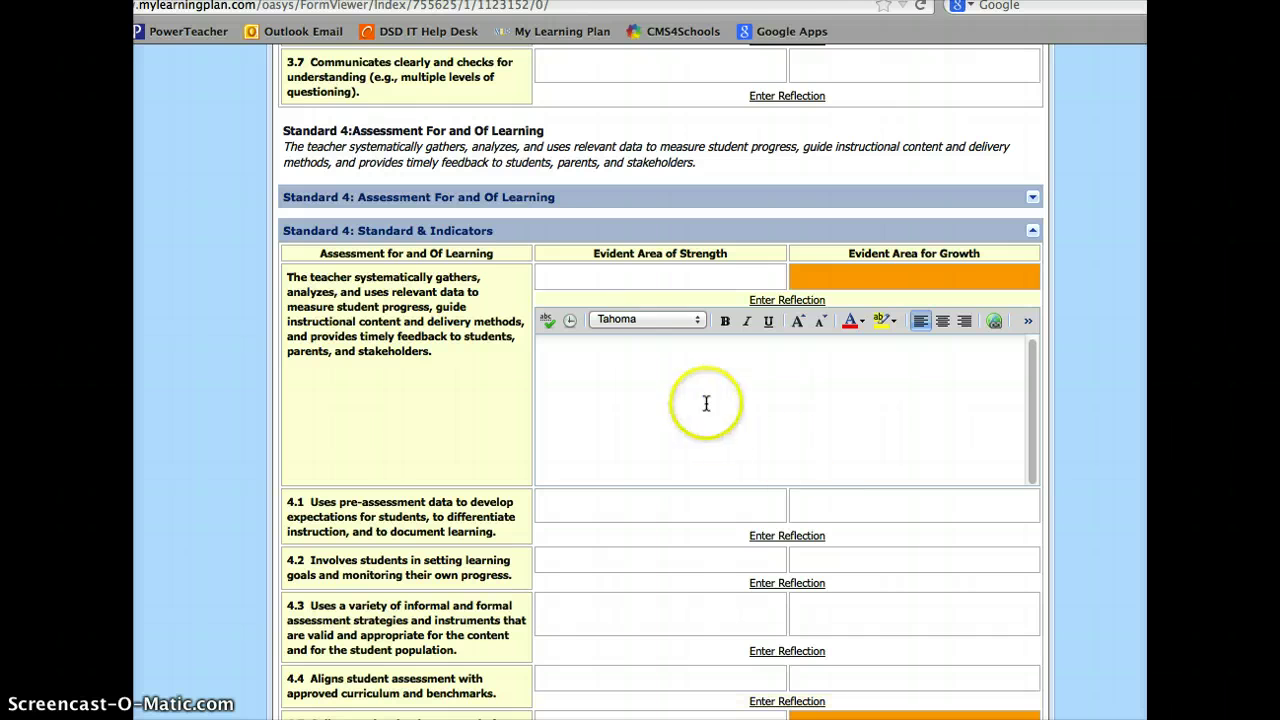
click(705, 400)
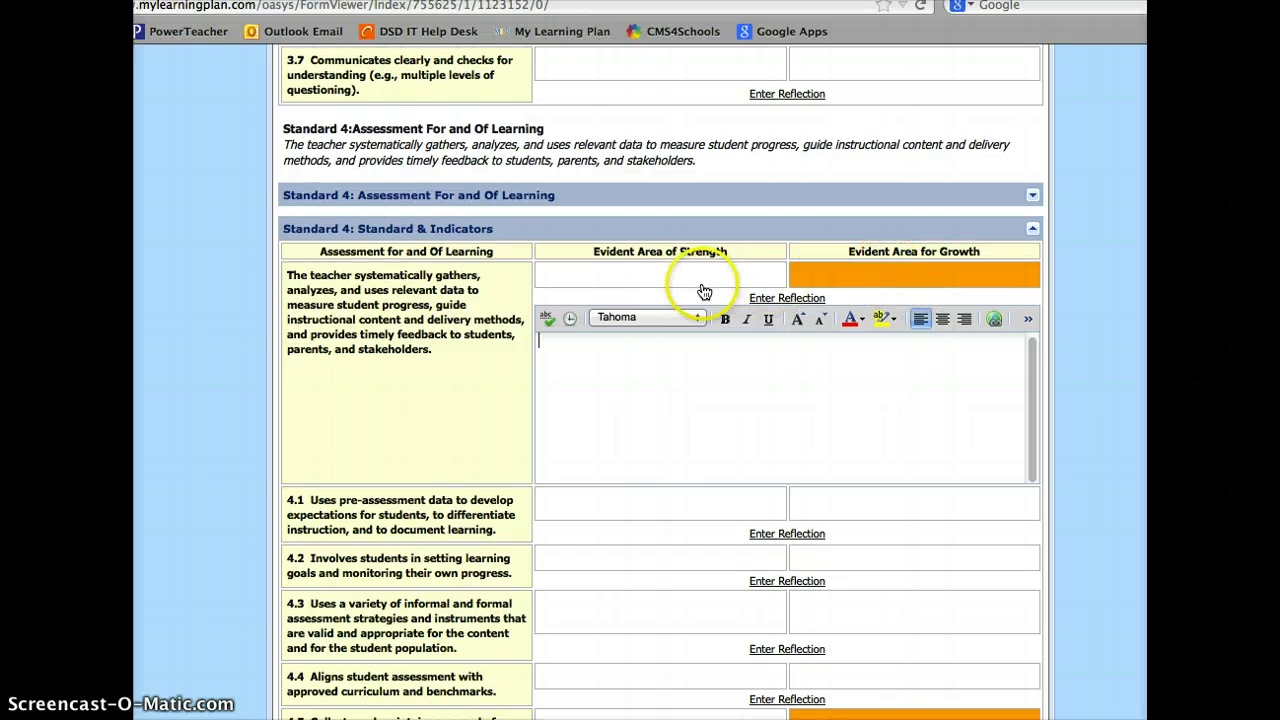
- Look over the Standard 5 and Standard 6 indicators and the earlier self-assessment standards
scroll(670, 591, down, 5)
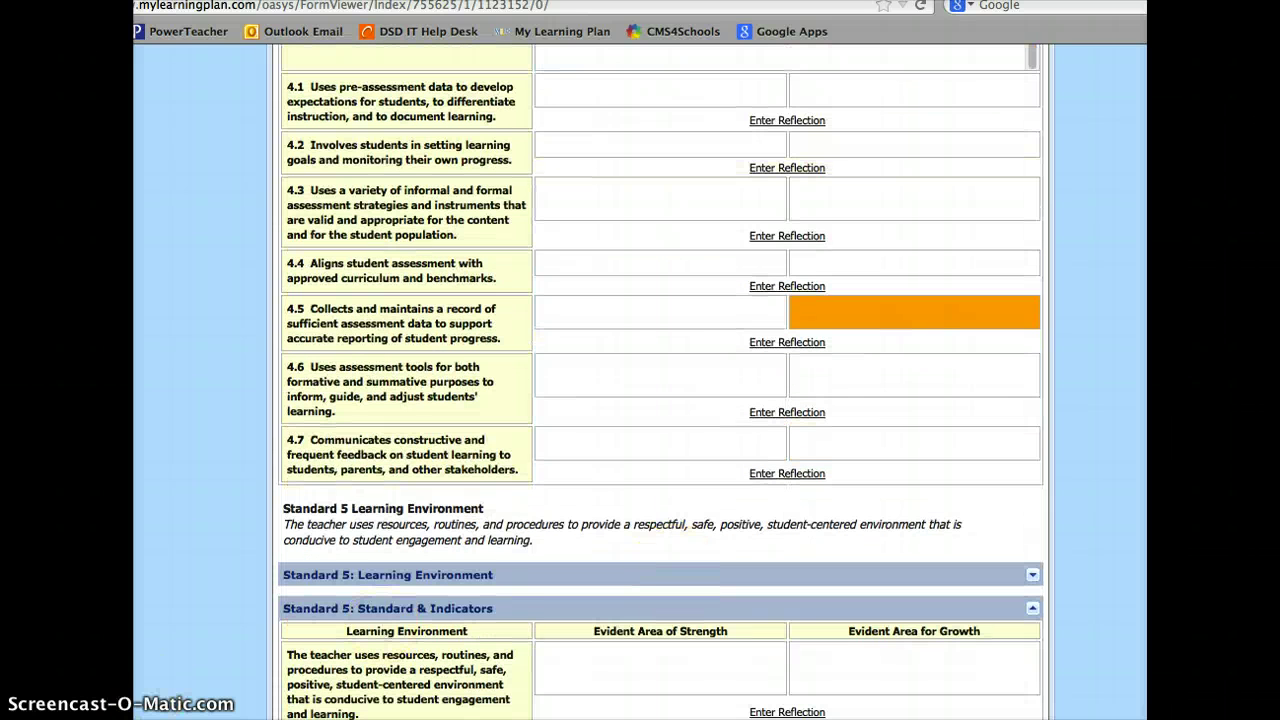
scroll(573, 609, down, 11)
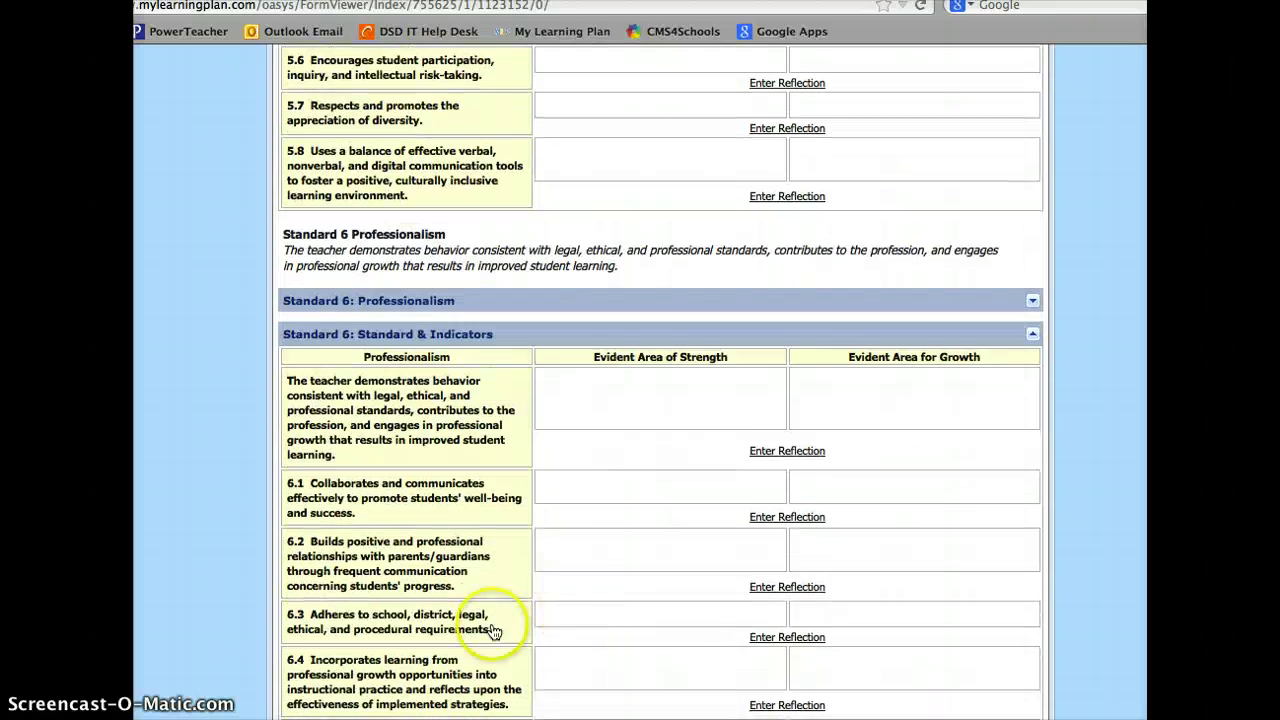
click(276, 565)
scroll(276, 568, up, 11)
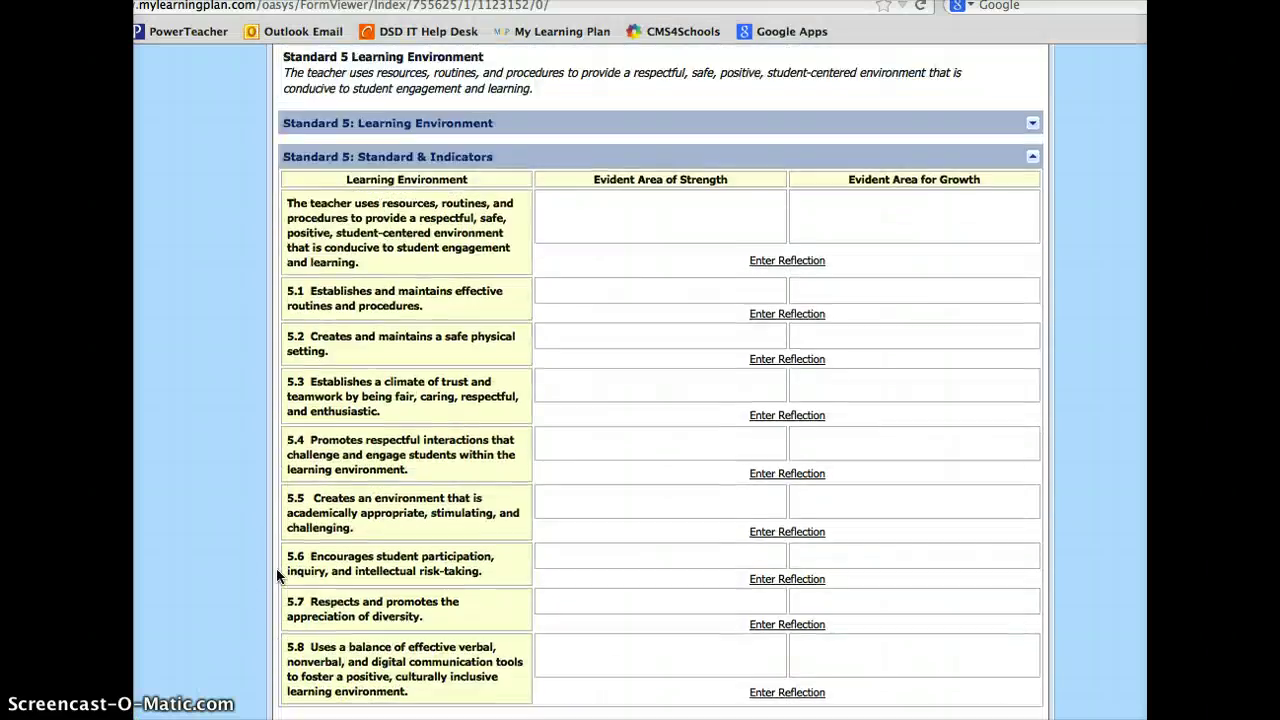
scroll(278, 575, up, 20)
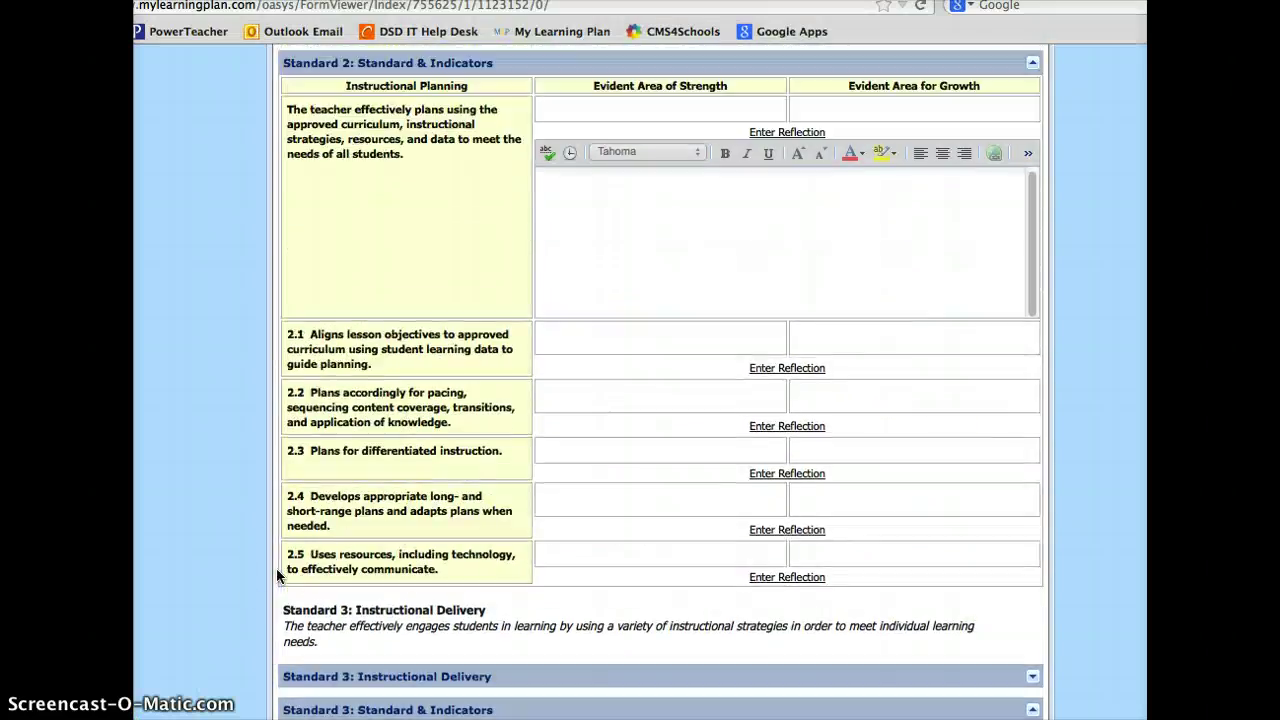
scroll(279, 575, up, 6)
- Review the required SLO sections from Instructional Strategies and Support back to the start of Step One: SLO Process
scroll(279, 575, down, 2)
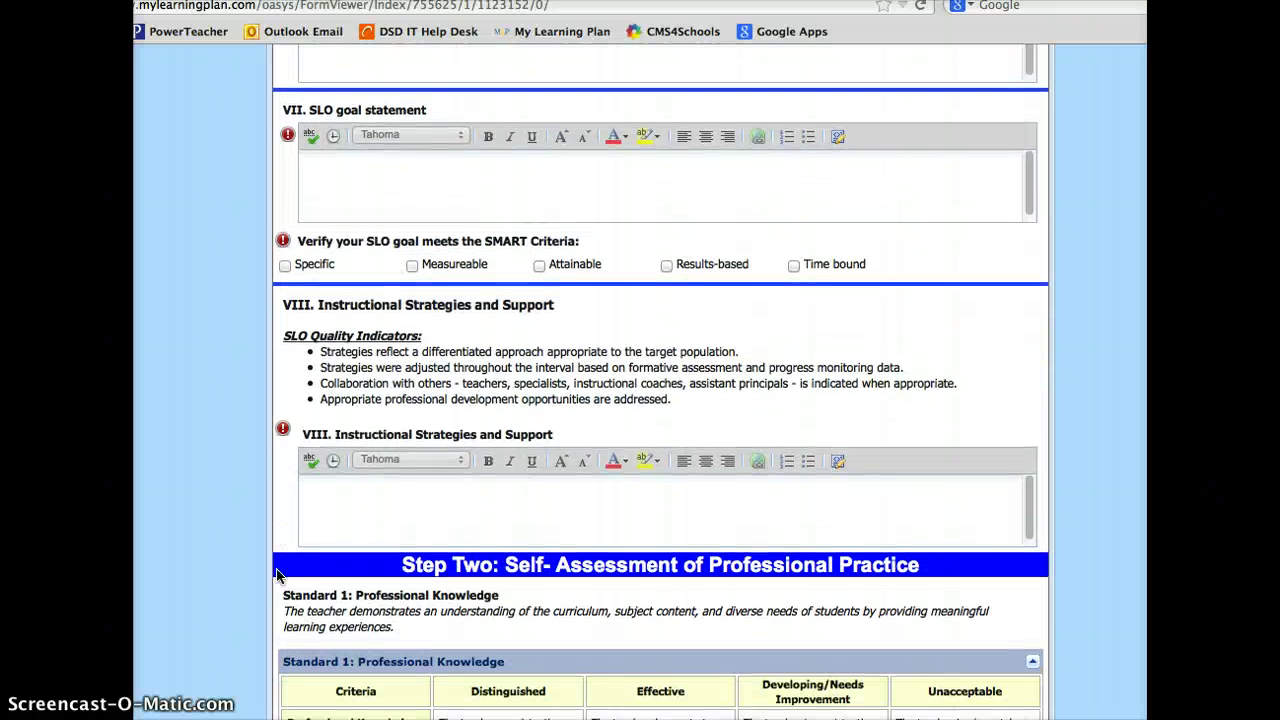
scroll(278, 575, down, 2)
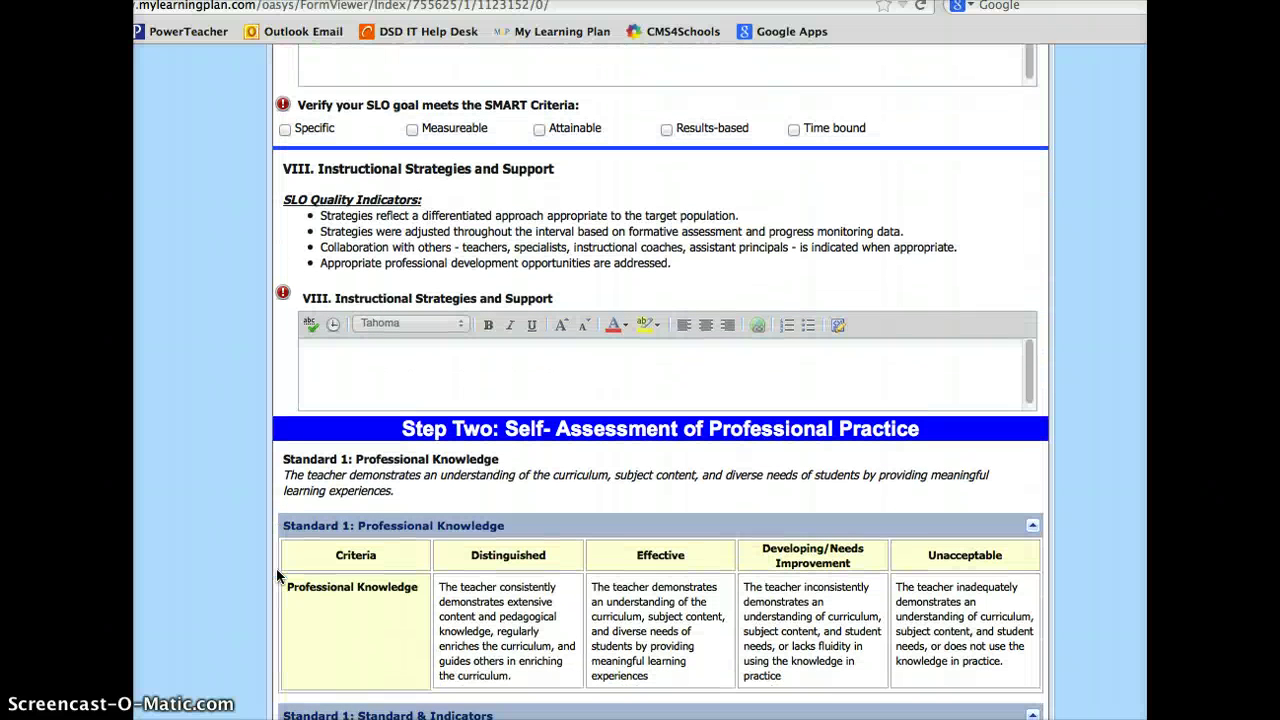
scroll(278, 576, up, 1)
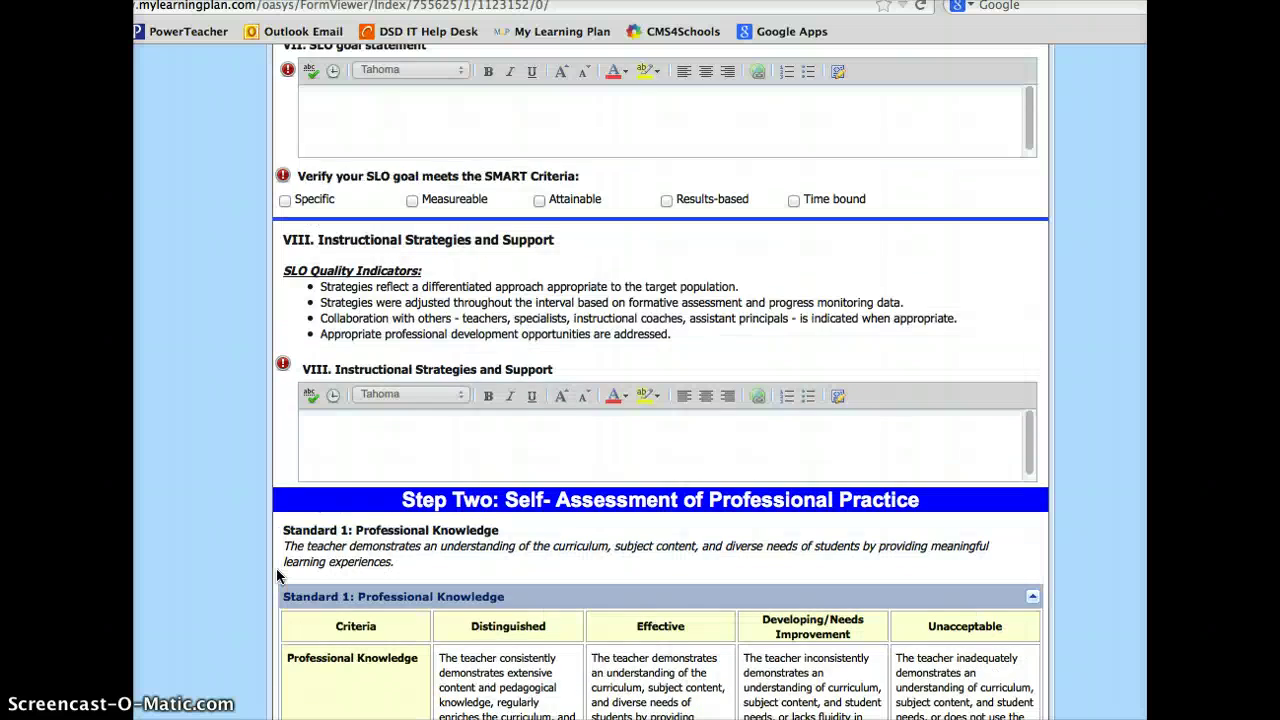
scroll(278, 576, up, 3)
scroll(277, 576, up, 1)
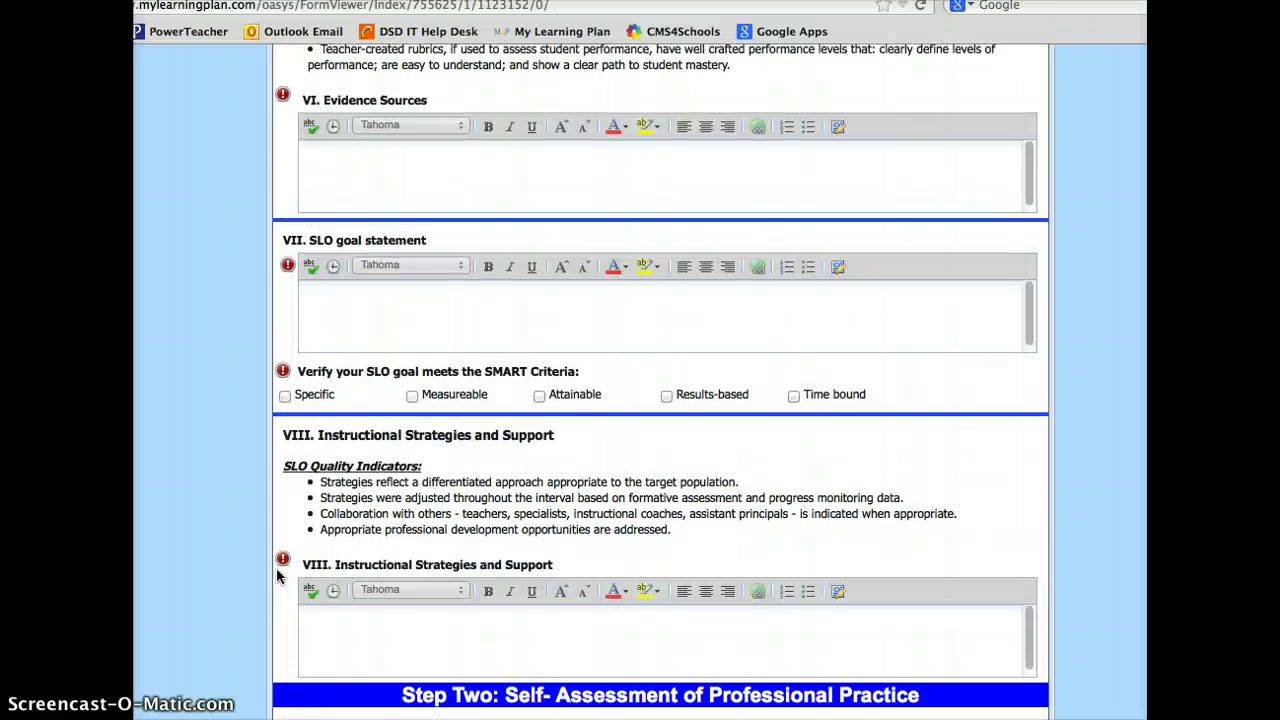
scroll(278, 575, up, 5)
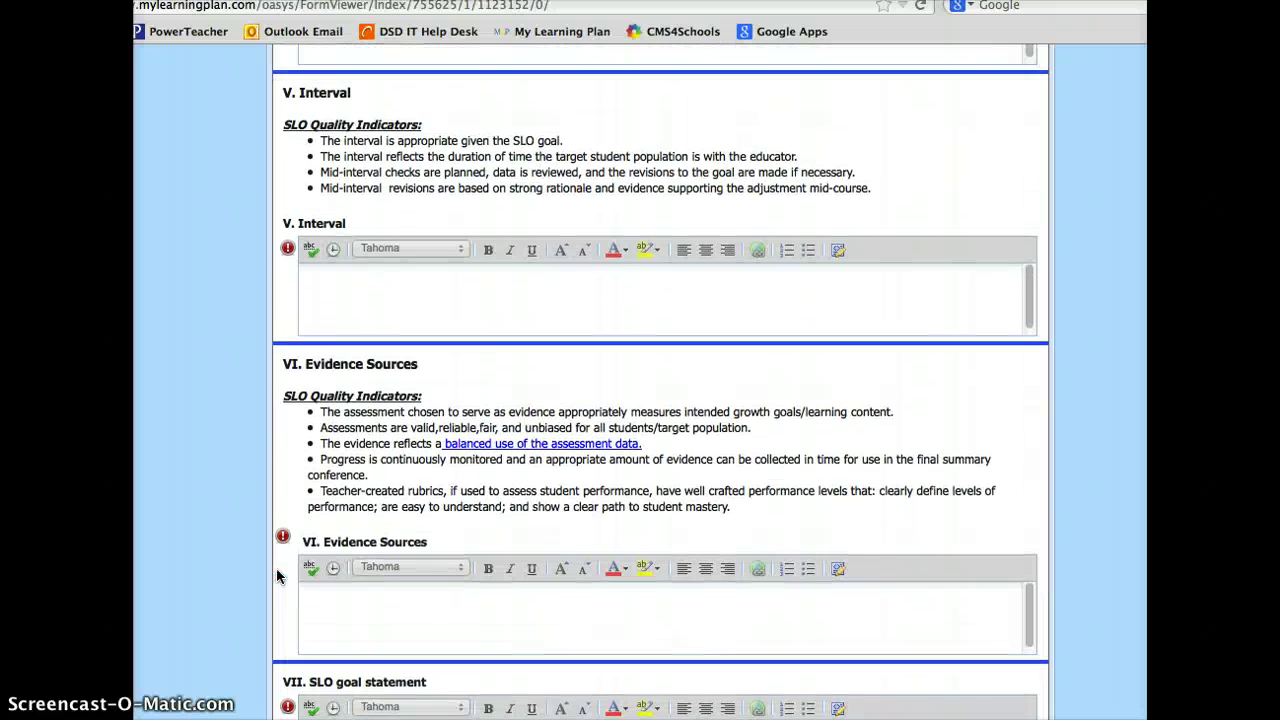
scroll(277, 575, up, 8)
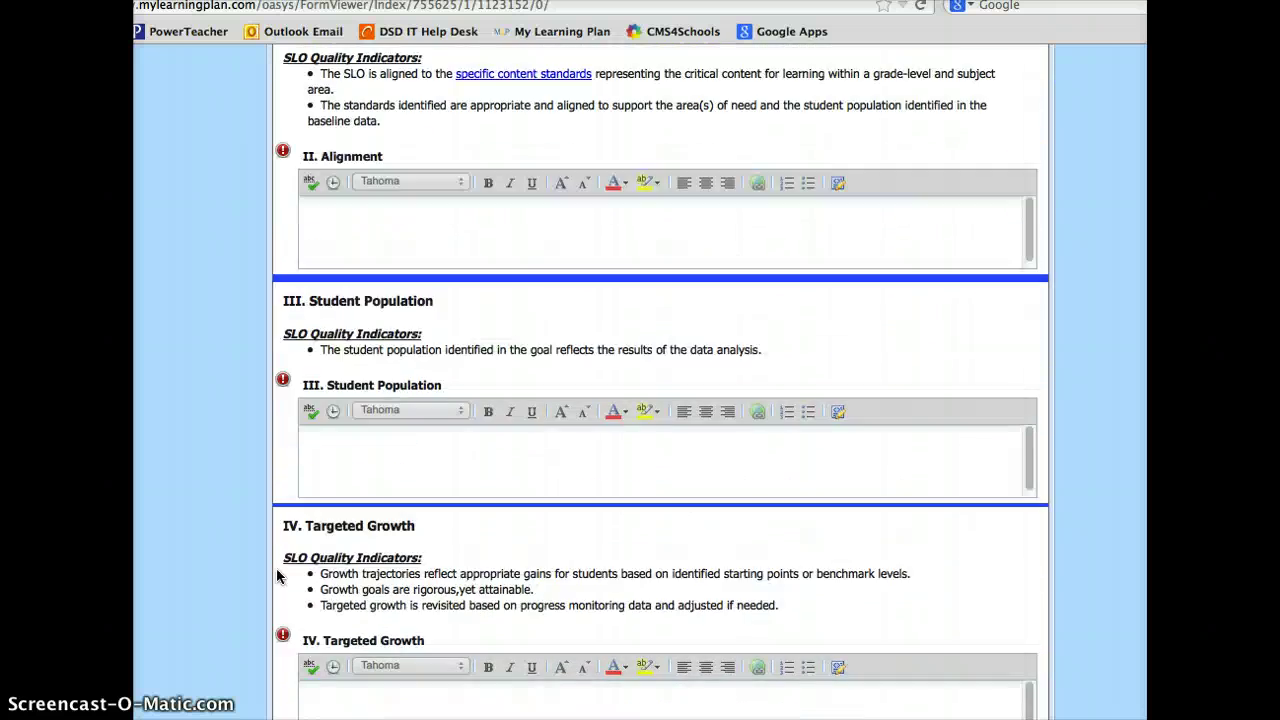
scroll(277, 575, up, 10)
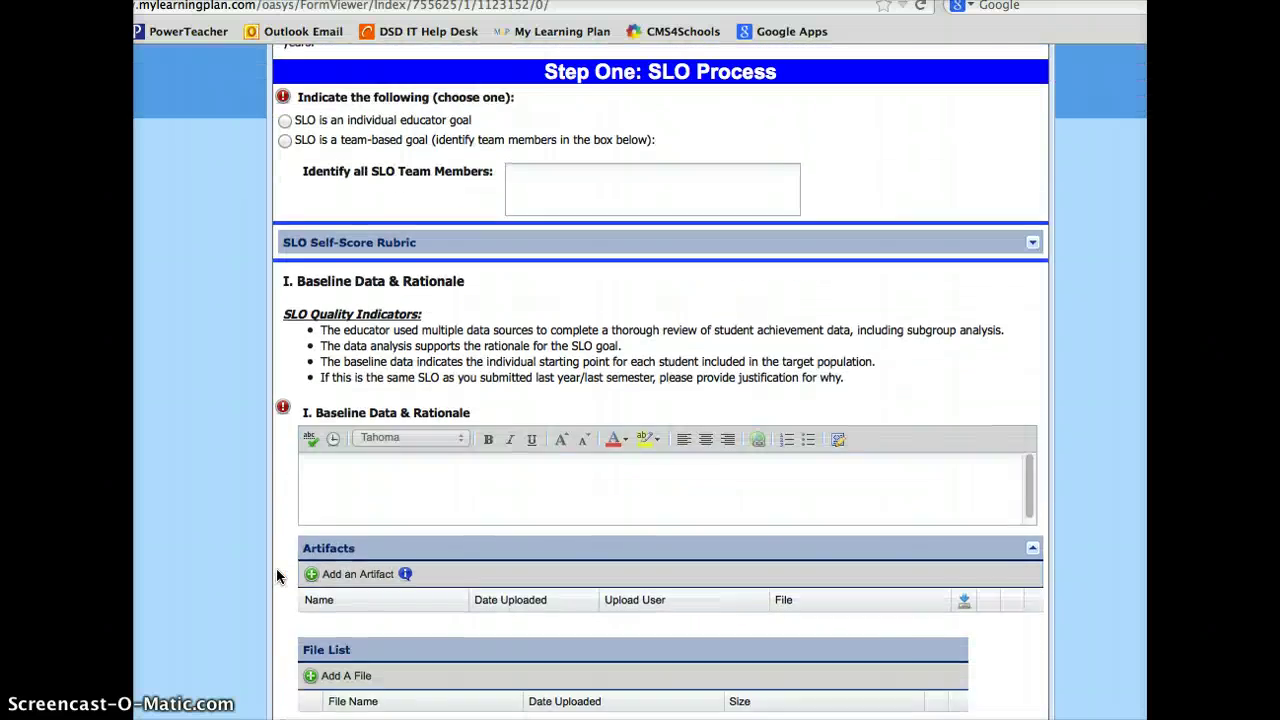
scroll(276, 574, up, 5)
scroll(276, 574, down, 3)
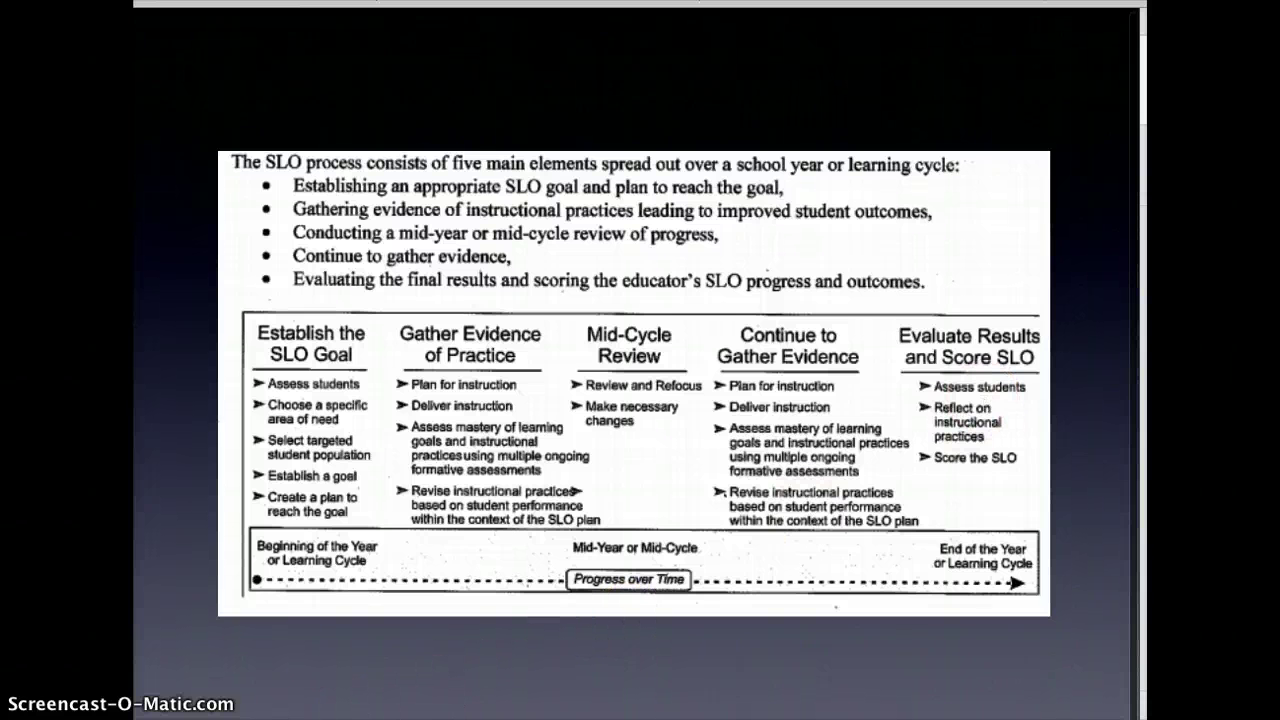
- Show the presentation slide with the guidebook's SLO Process Guide and switch back to the goal setting form in the browser
key(Right)
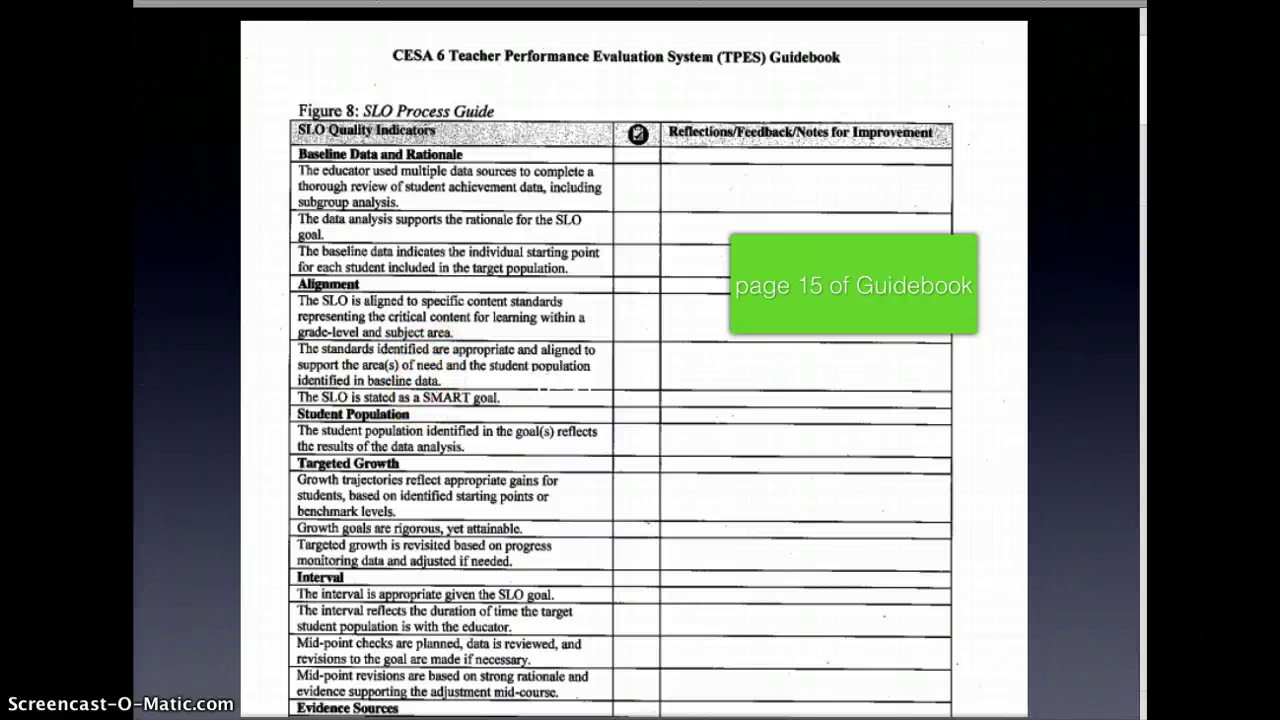
key(super+Tab)
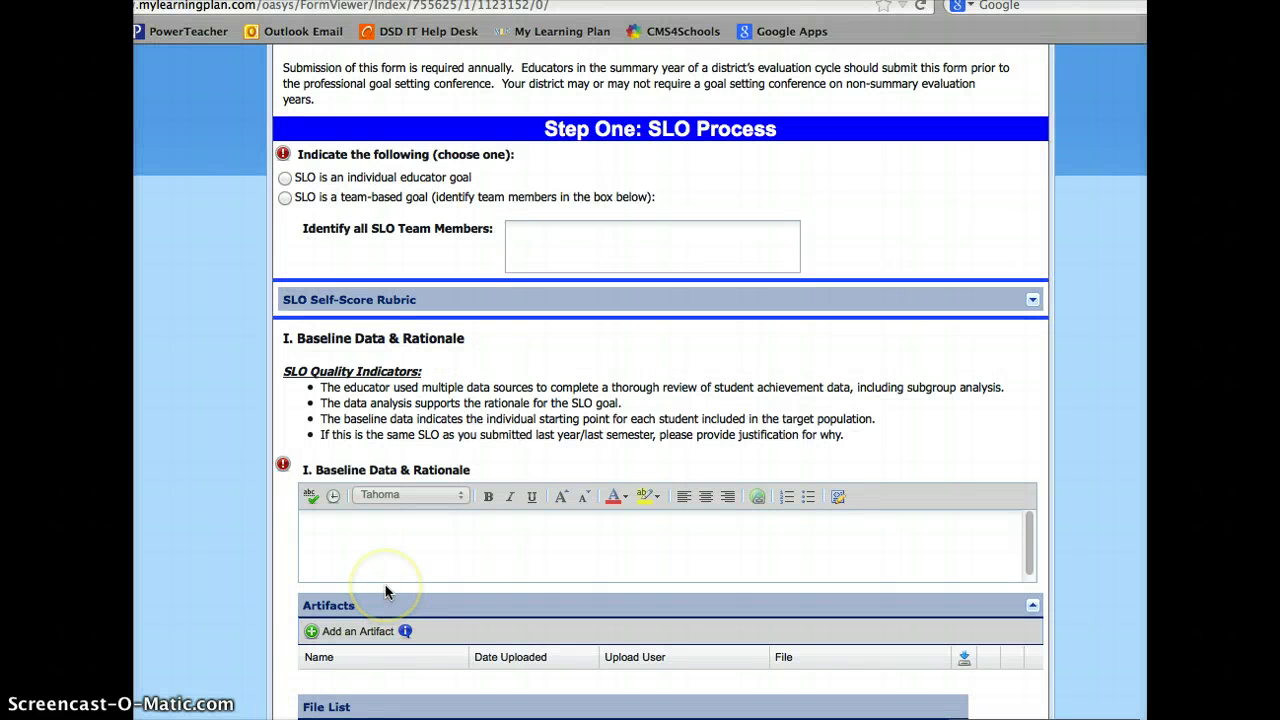
- Examine the Step One goal type options, the Baseline Data & Rationale section with its artifact and file lists, and the Alignment section
scroll(386, 592, down, 3)
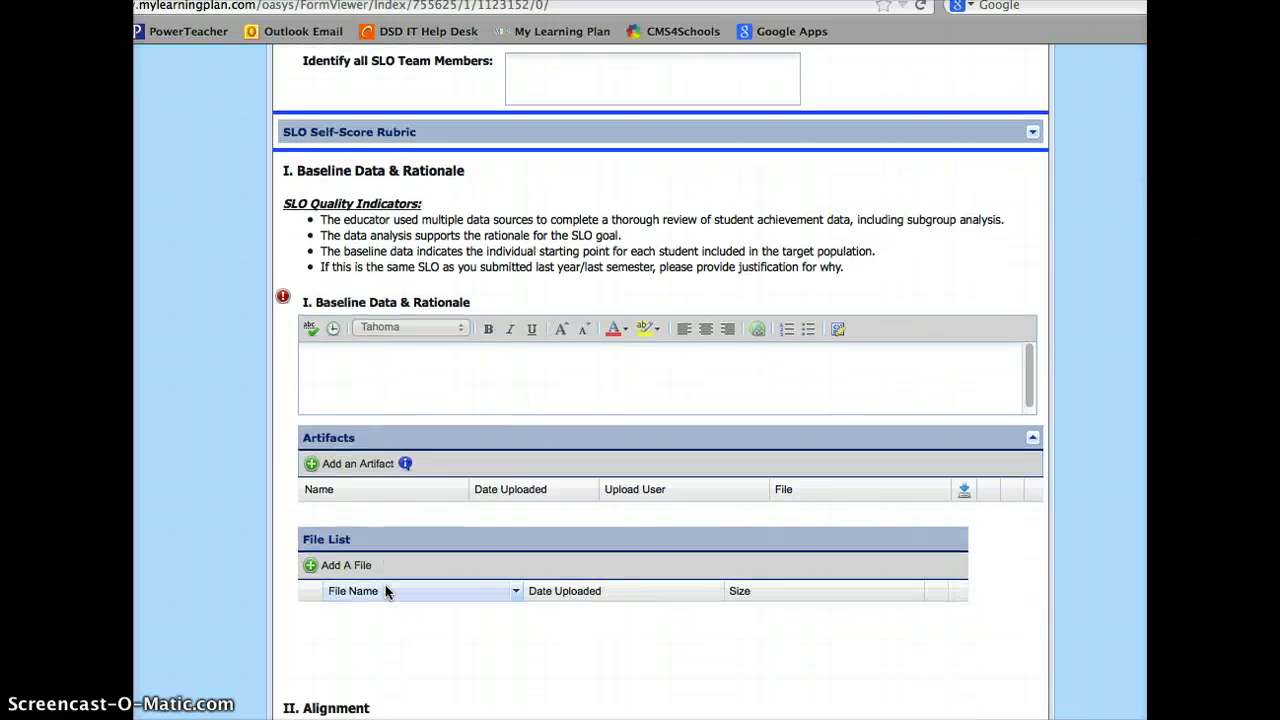
scroll(386, 592, up, 2)
scroll(386, 592, down, 1)
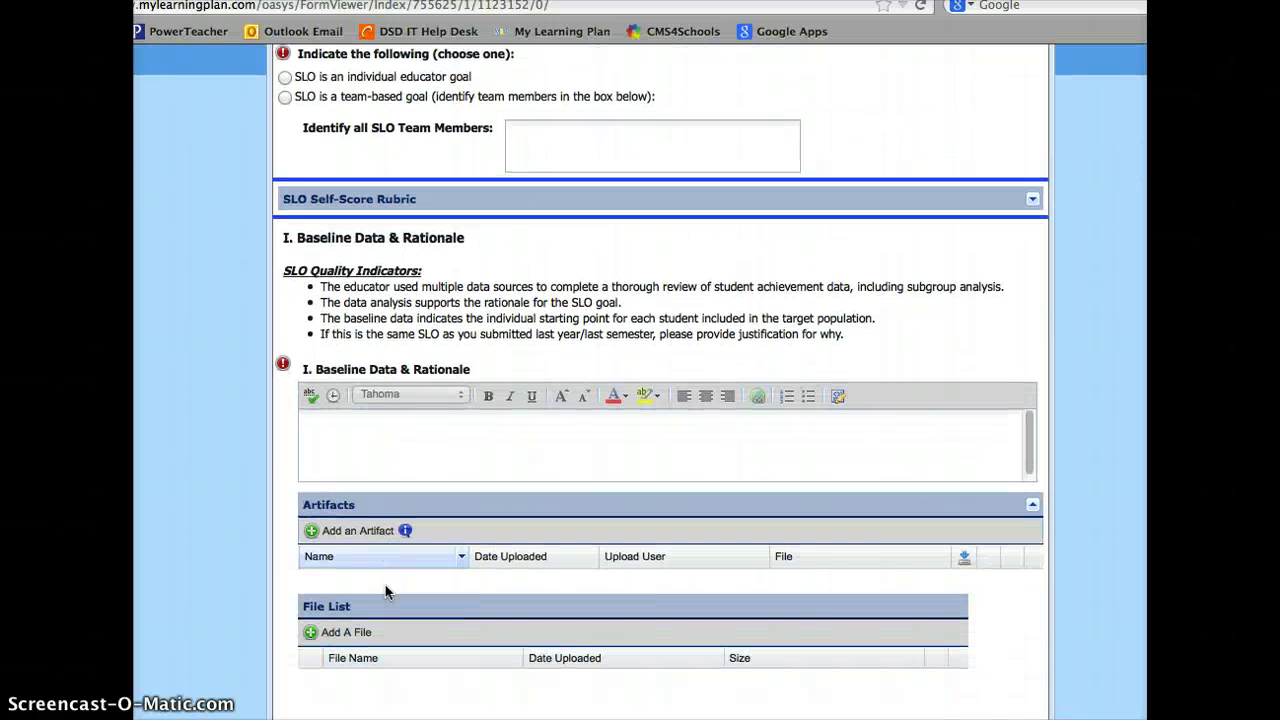
scroll(386, 592, down, 2)
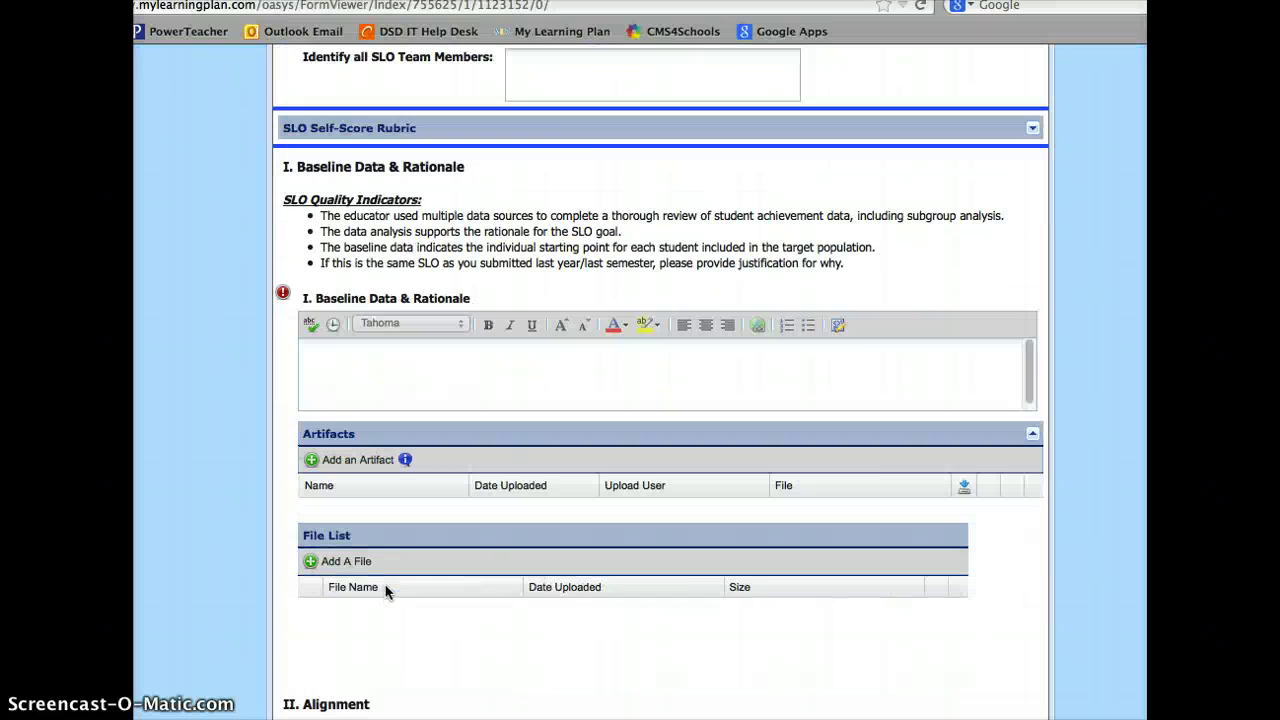
scroll(386, 592, up, 7)
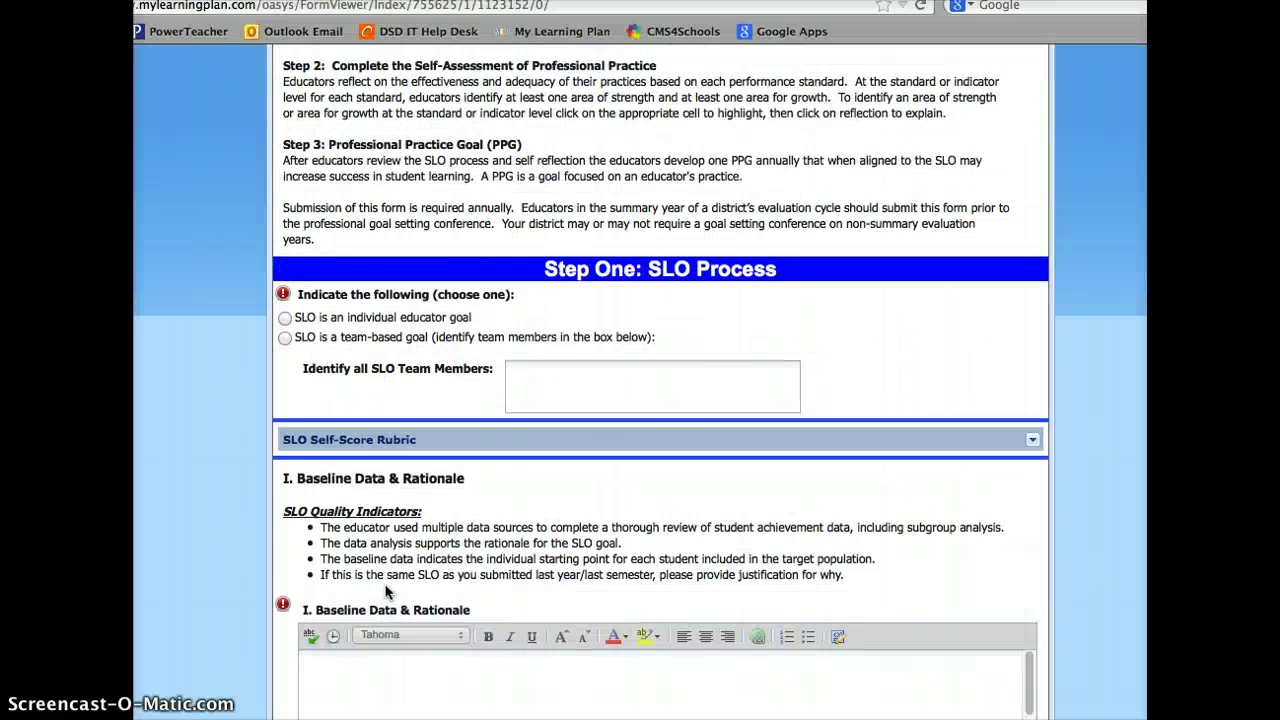
scroll(386, 592, down, 5)
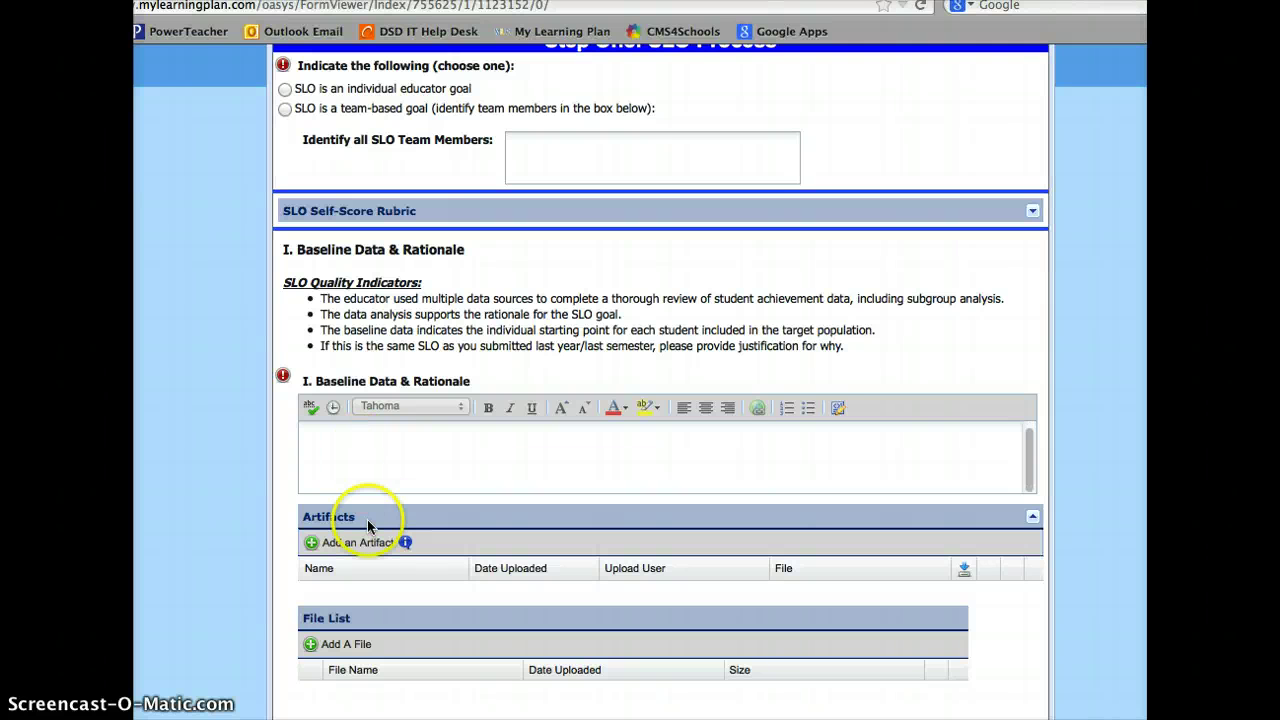
scroll(367, 524, down, 5)
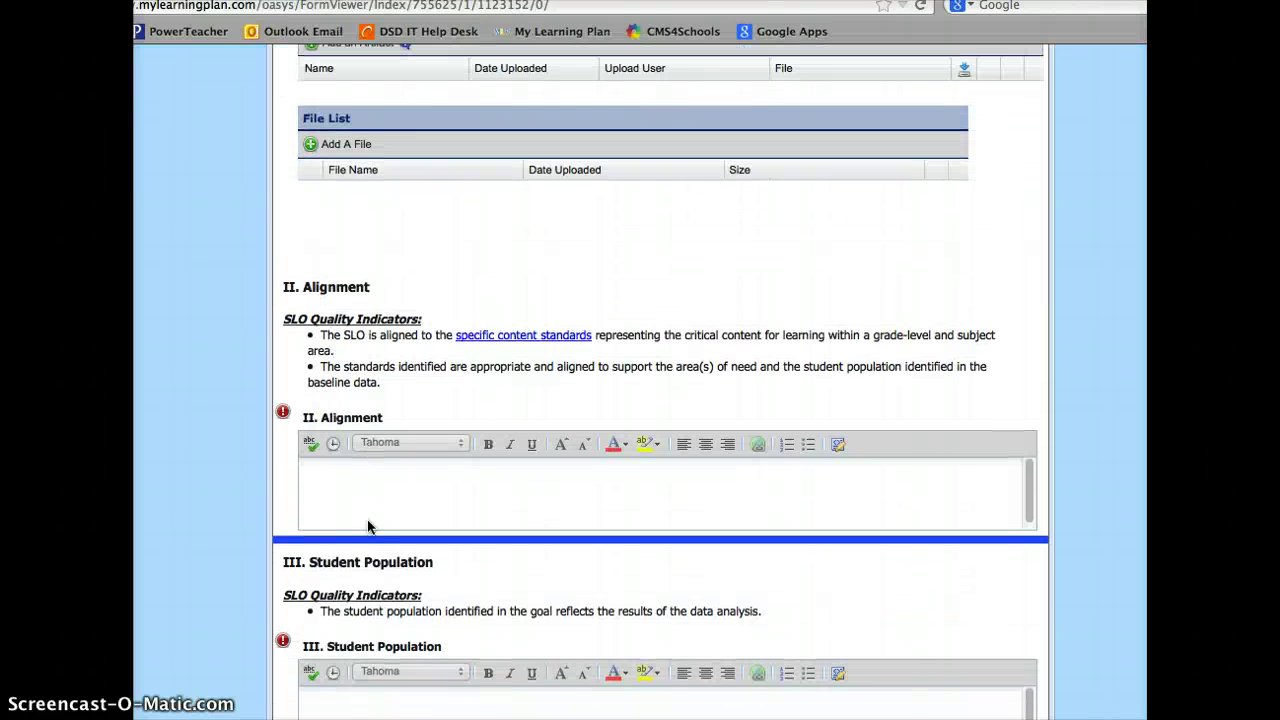
- Examine the Figure 9 SLO Scoring Rubric on guidebook page 16 and return to the goal setting form
scroll(367, 527, down, 3)
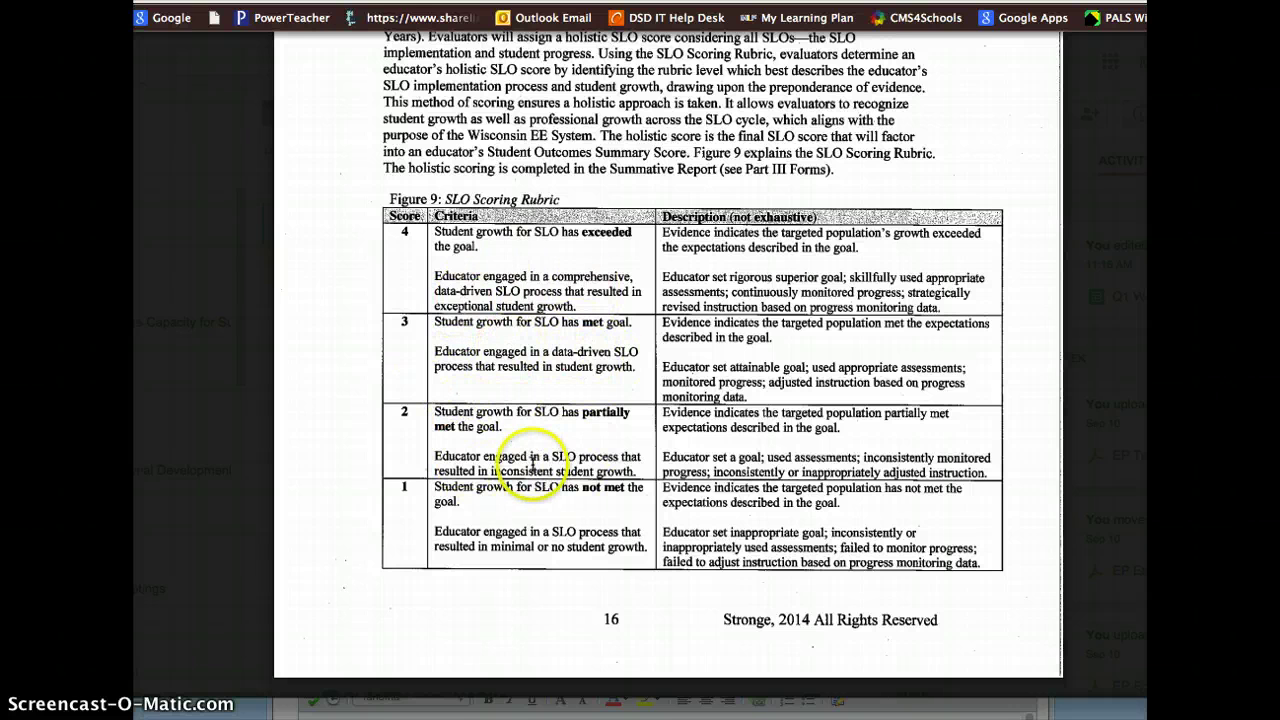
scroll(530, 487, up, 1)
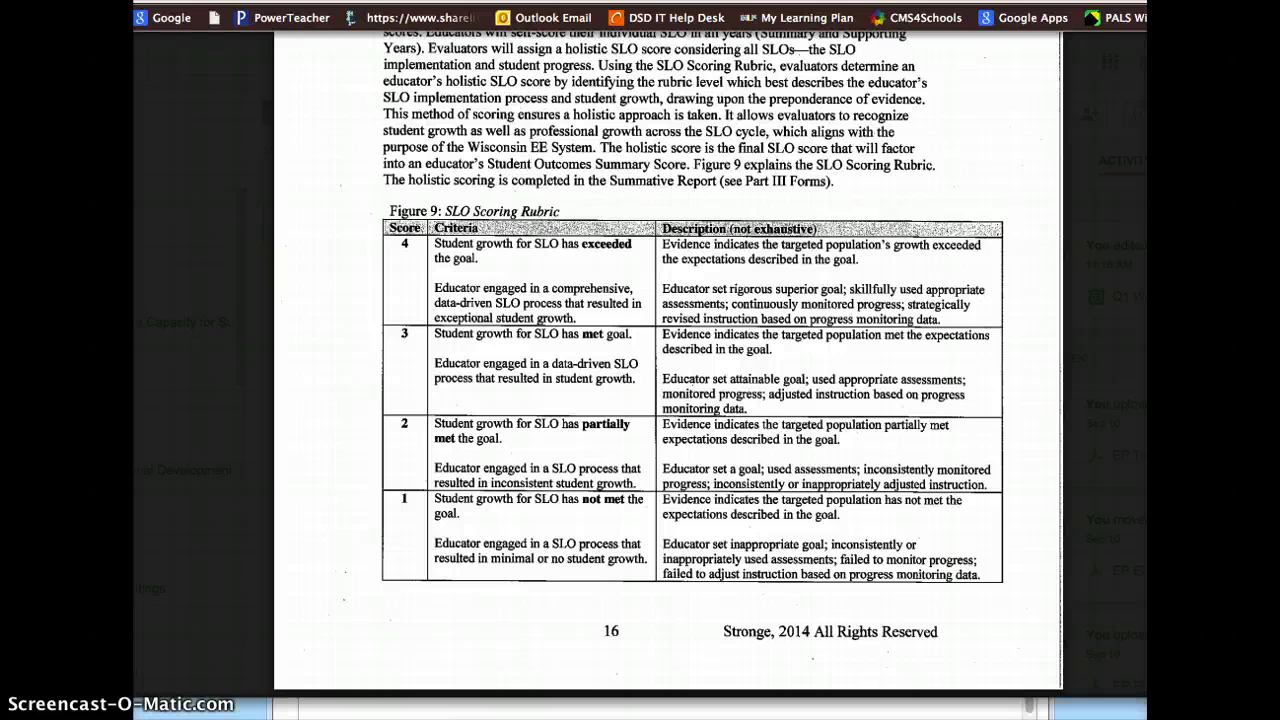
click(430, 711)
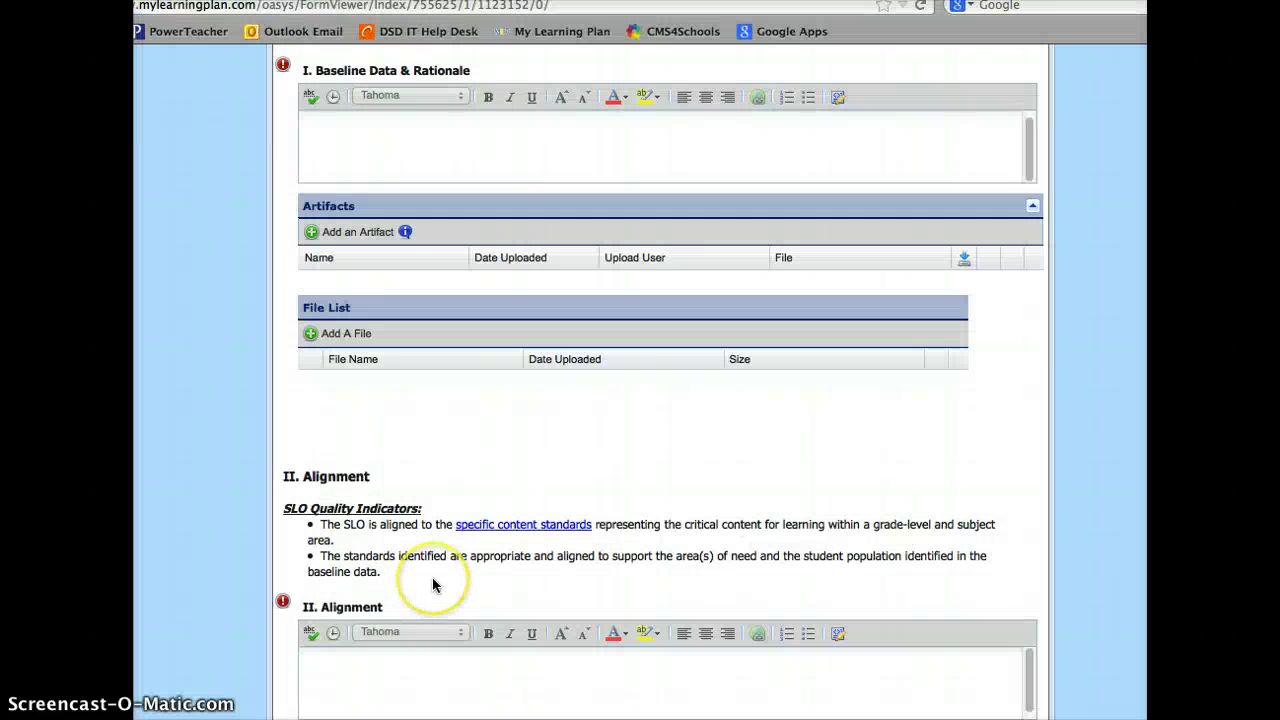
- Go to Step Three: Professional Practice Goal and place the cursor in the Professional Practice Goal Statement field
scroll(434, 585, down, 20)
scroll(434, 585, down, 20)
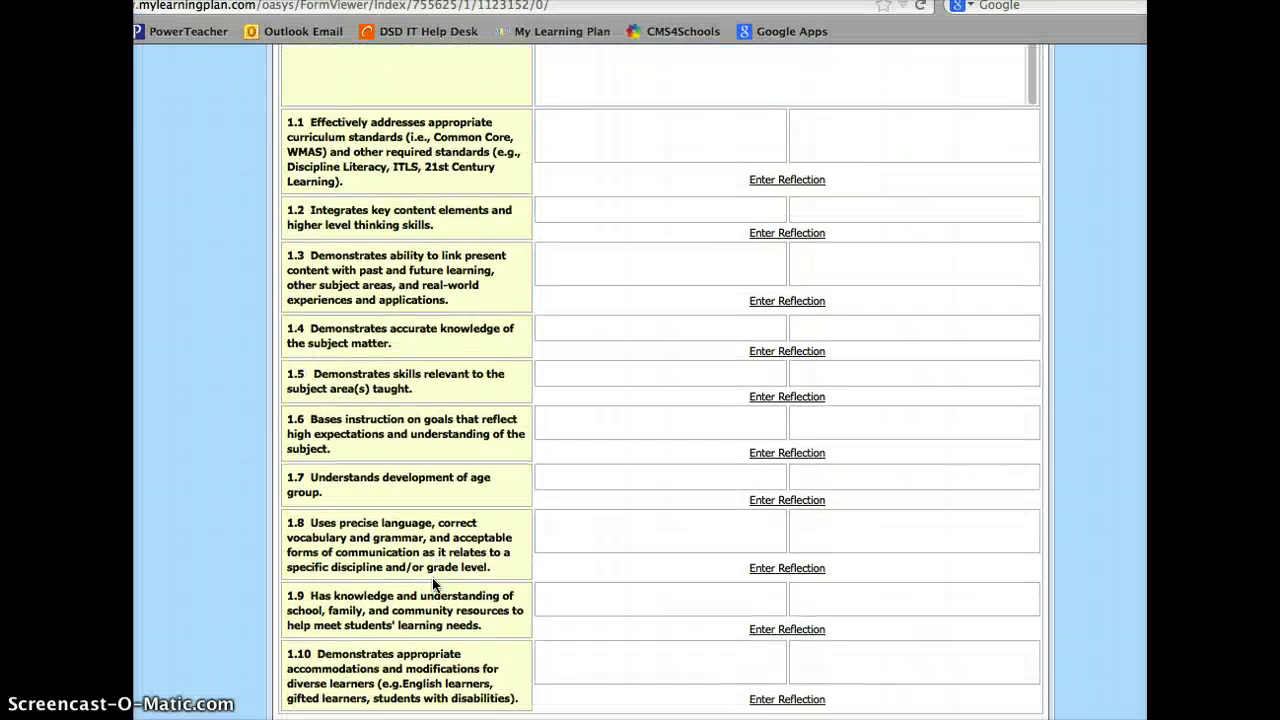
scroll(434, 585, down, 15)
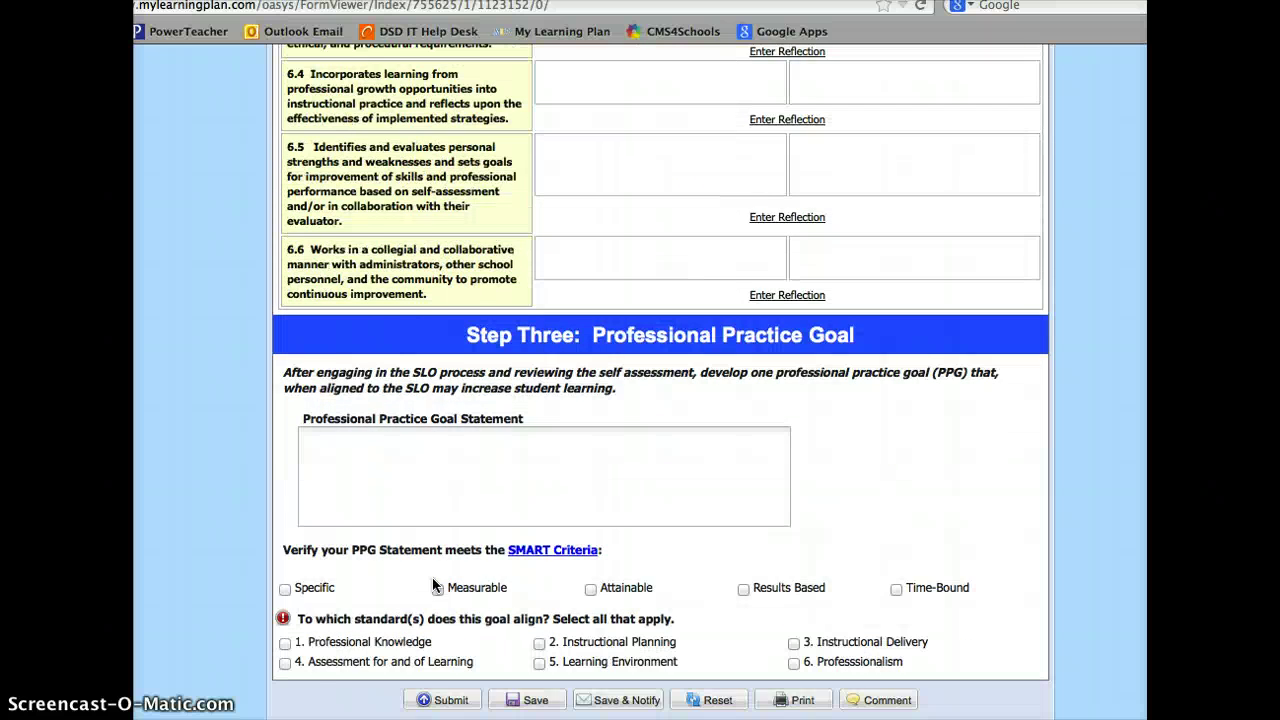
scroll(437, 550, up, 2)
click(445, 516)
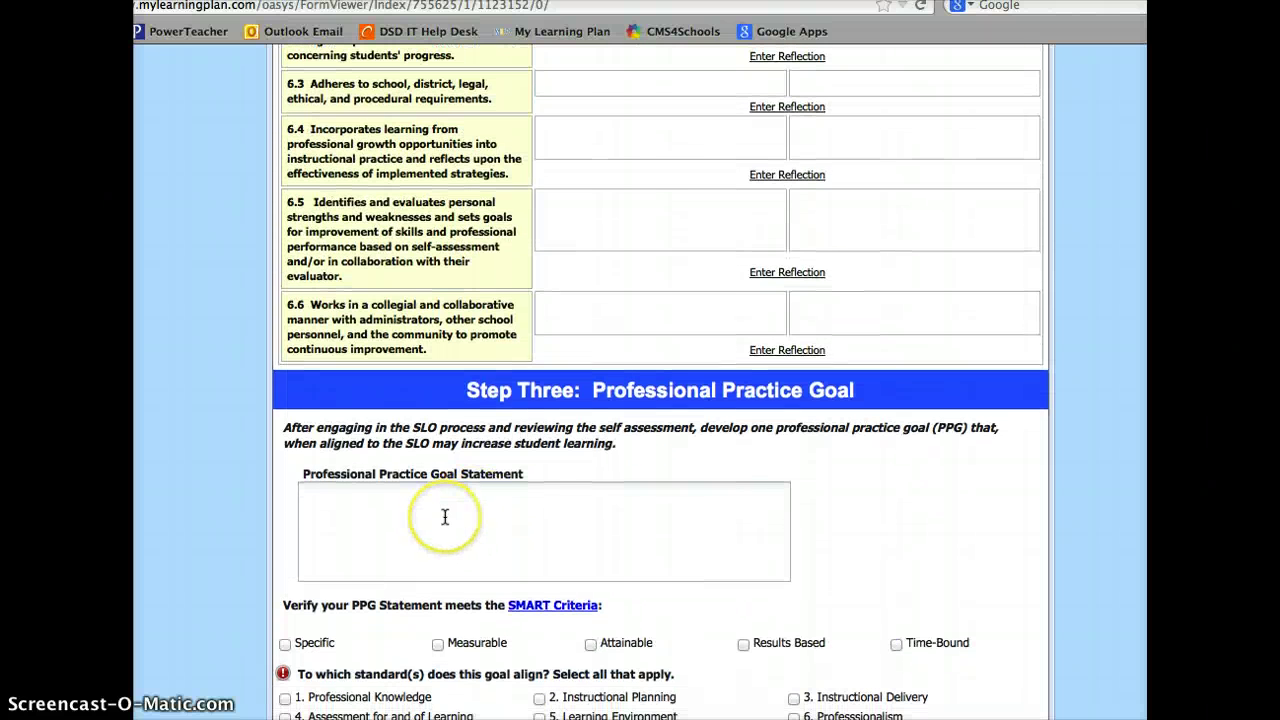